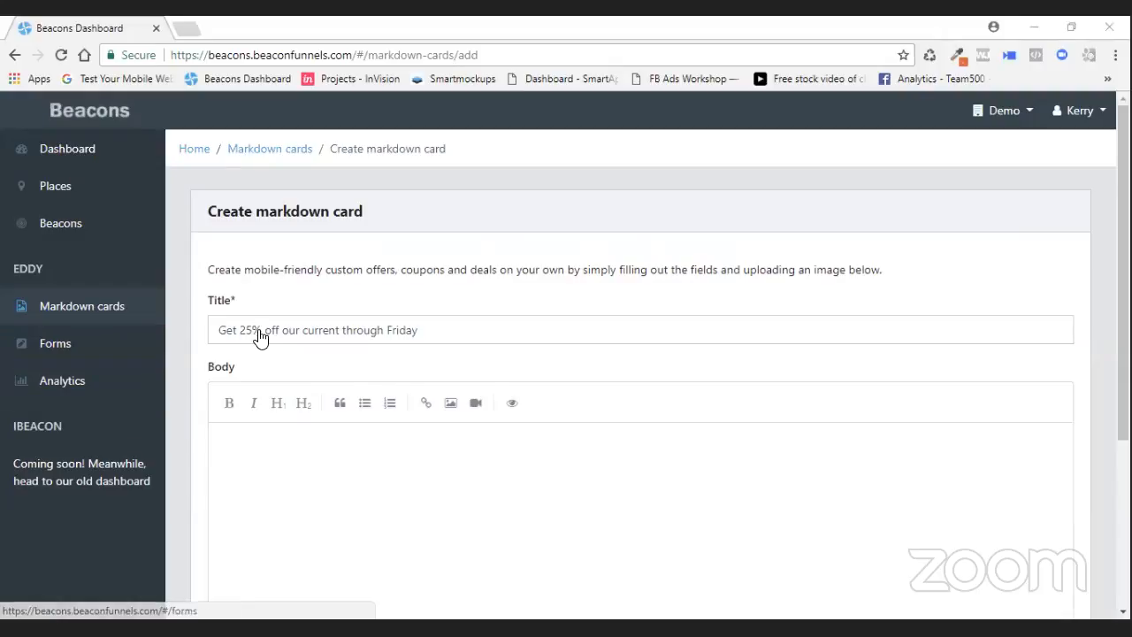
- Discard the unsaved card draft and start creating a new markdown card
left_click(92, 305)
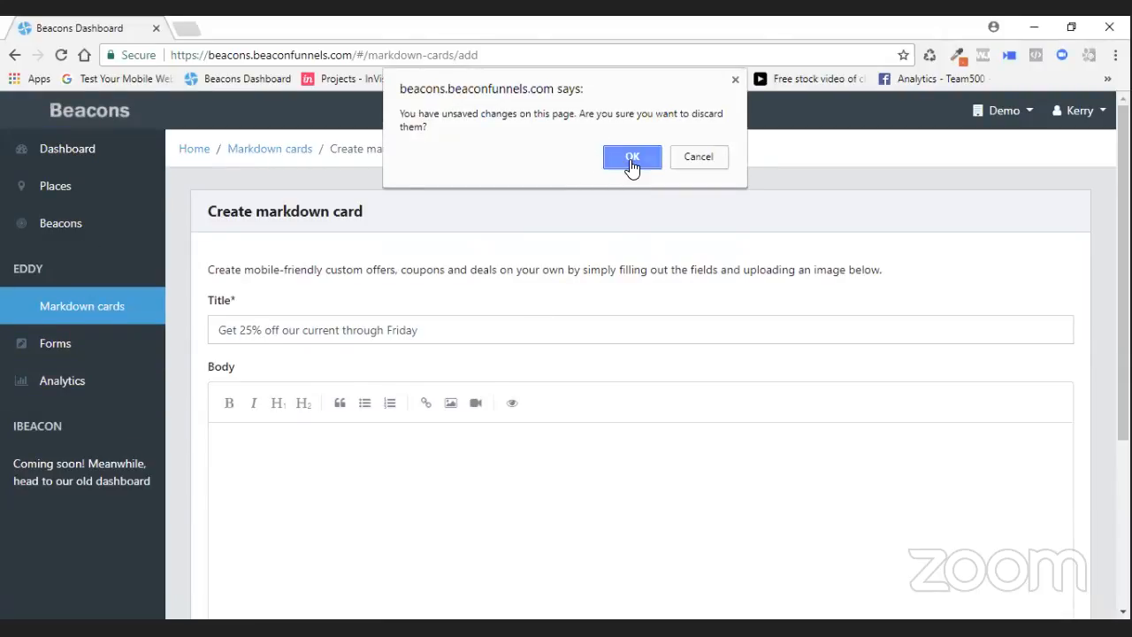
key("Return")
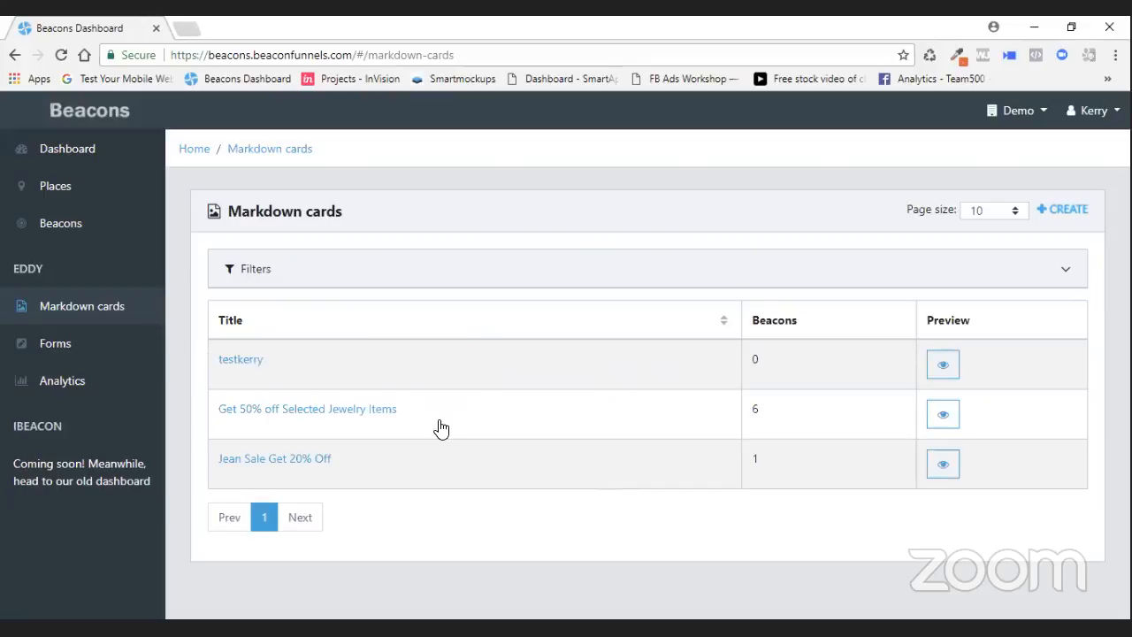
left_click(1067, 210)
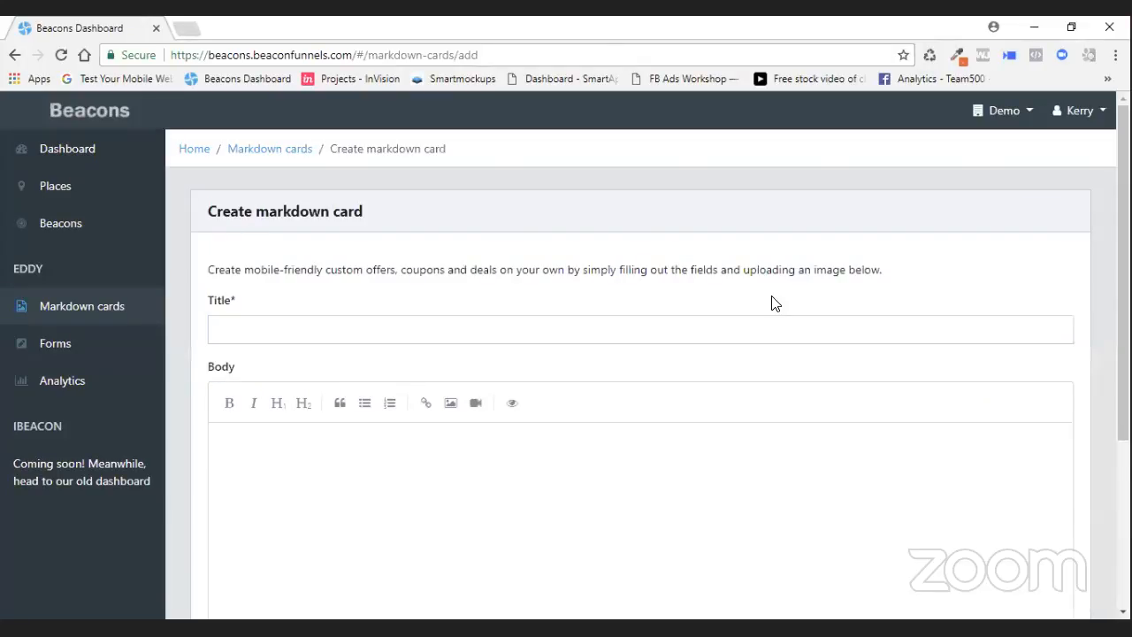
- Enter the card title Get 25% Tshirts
left_click(281, 331)
left_click(281, 332)
type("Get 25%")
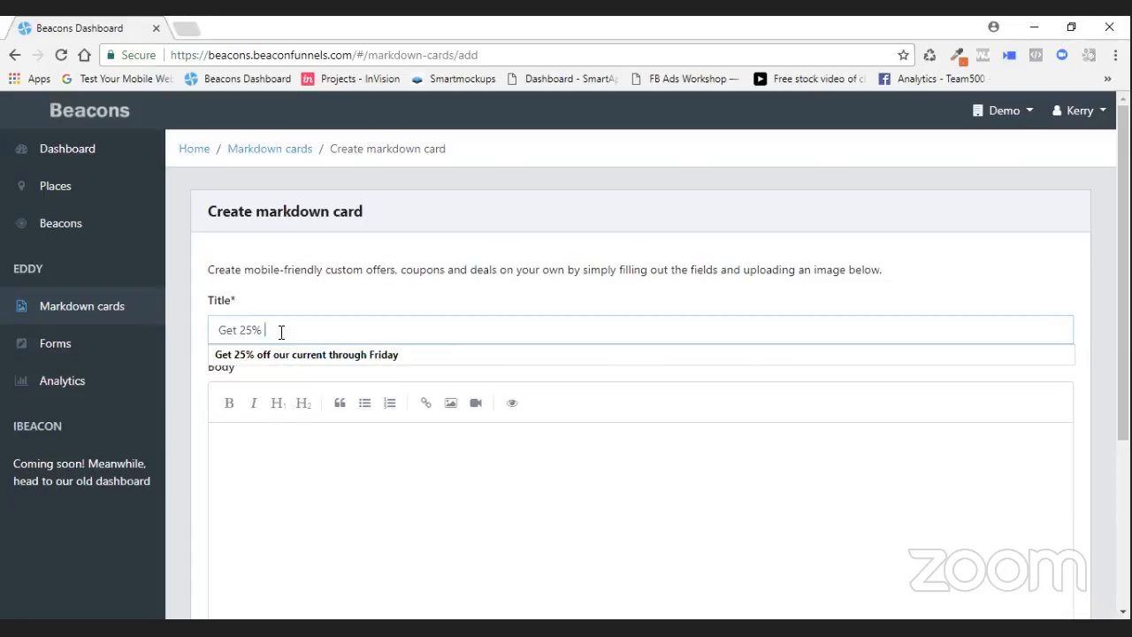
type("Tshirts")
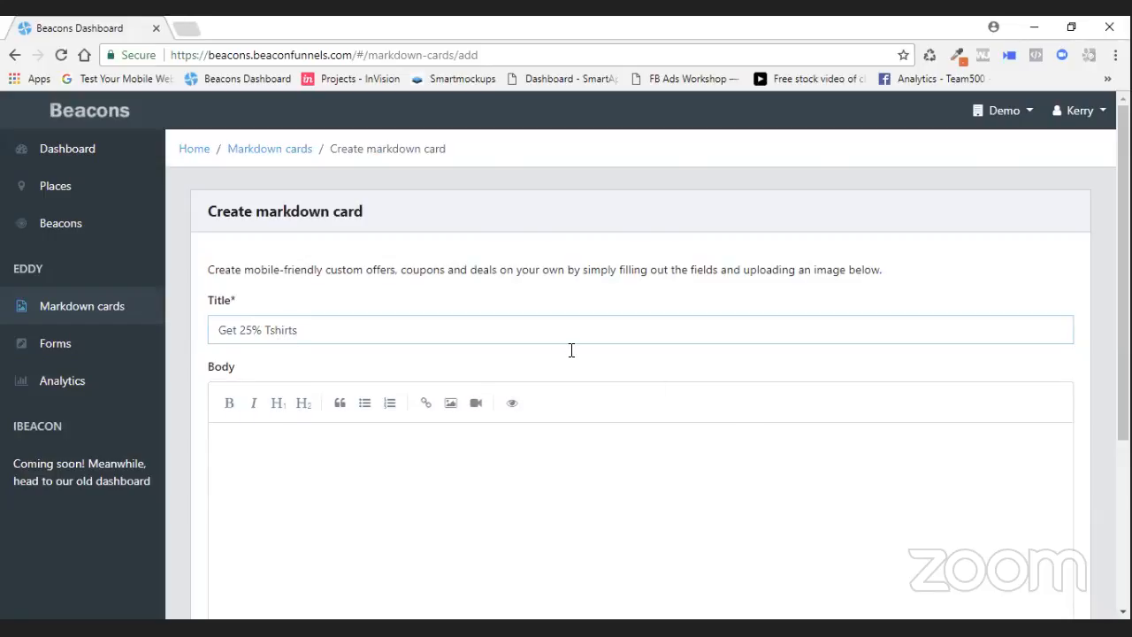
- Upload the image click Here logo.png from Local Disk (E:) into the card body
scroll(434, 439, "down", 1)
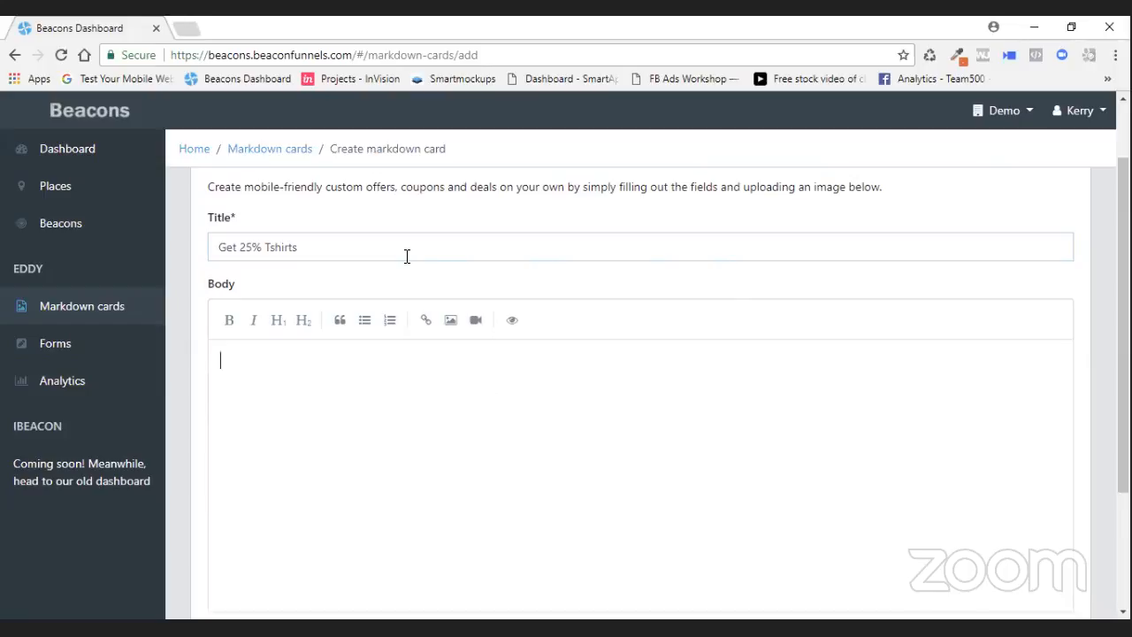
left_click(450, 327)
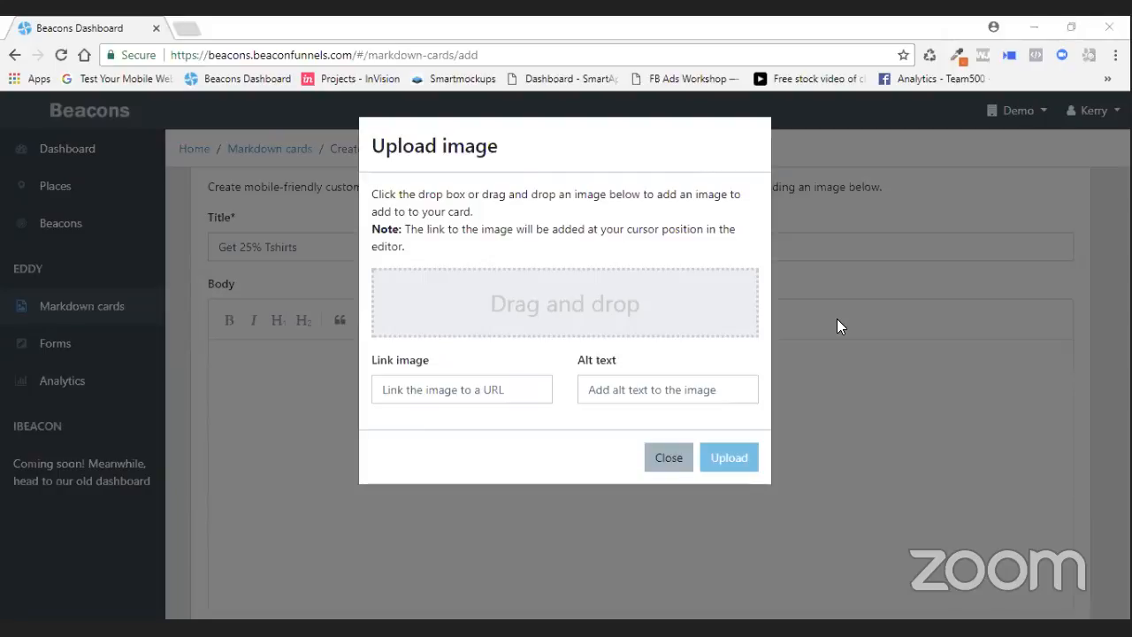
left_click(594, 318)
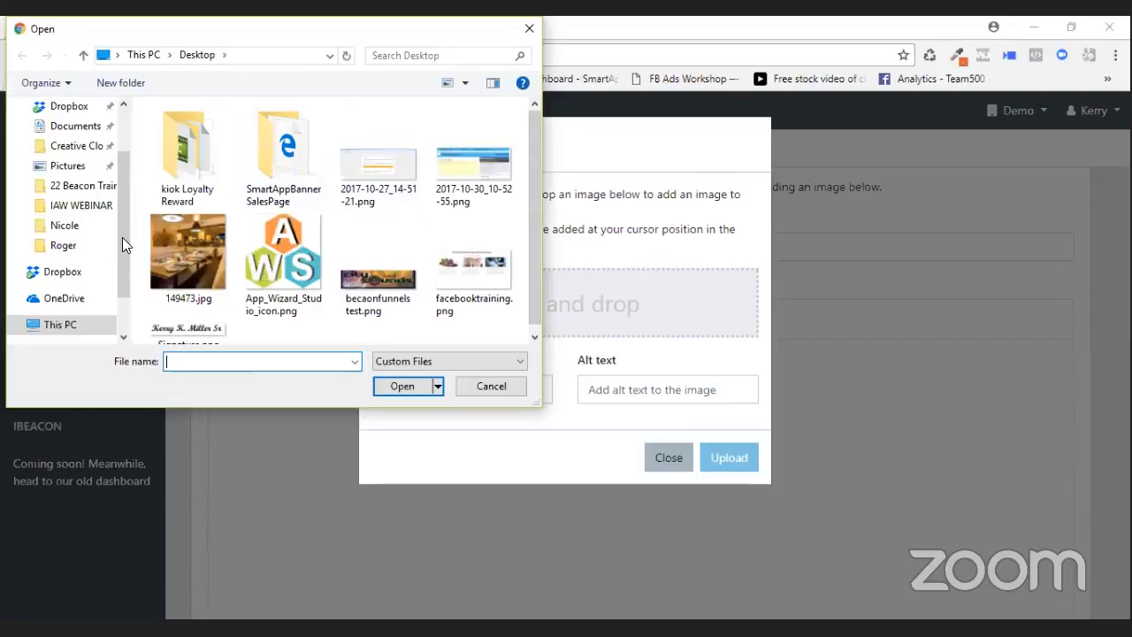
left_click_drag(124, 251, 122, 287)
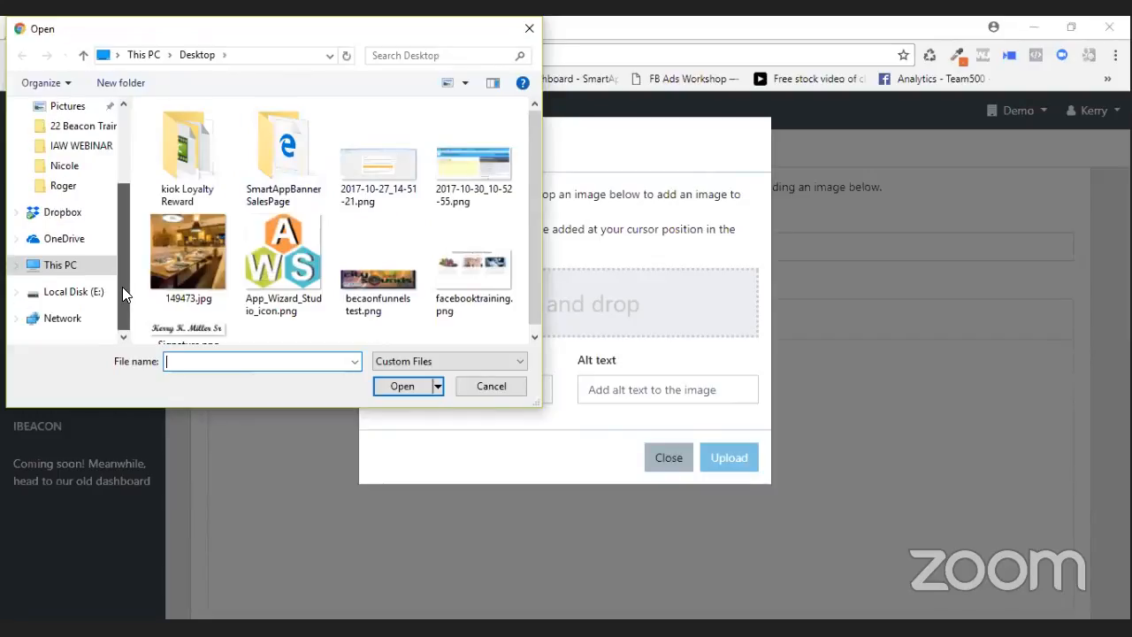
left_click(75, 293)
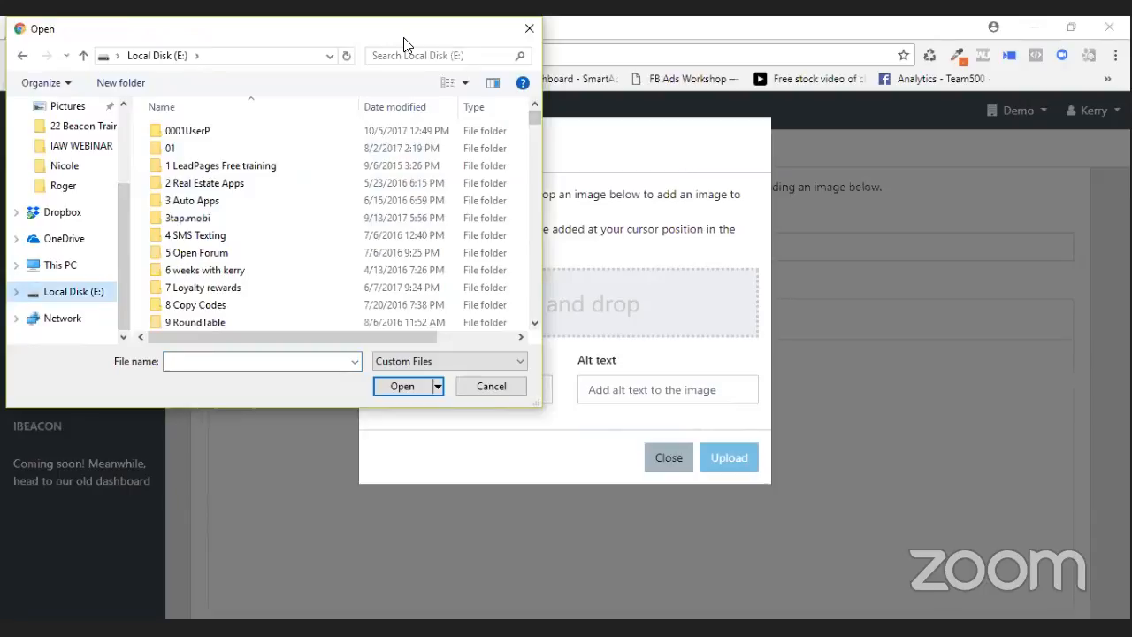
key("Escape")
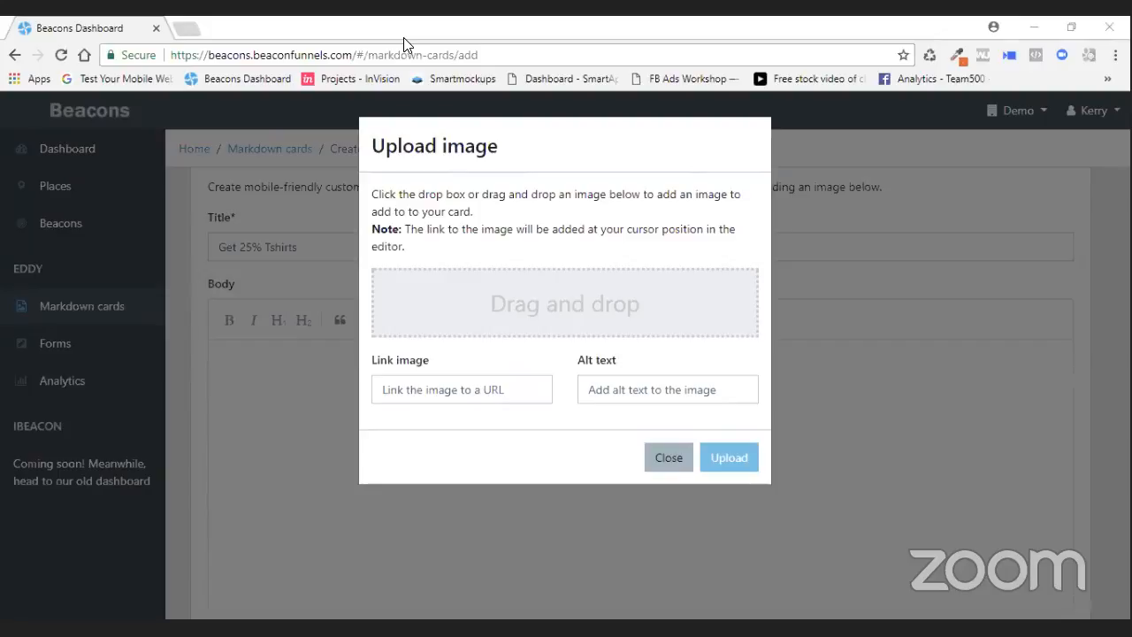
key("Return")
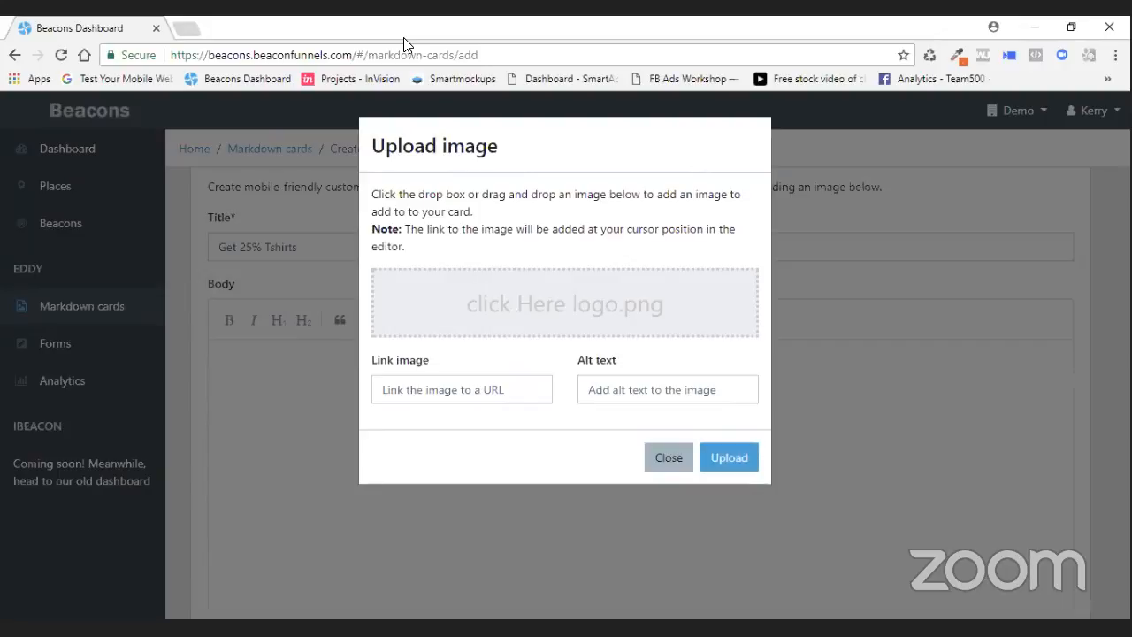
left_click(728, 457)
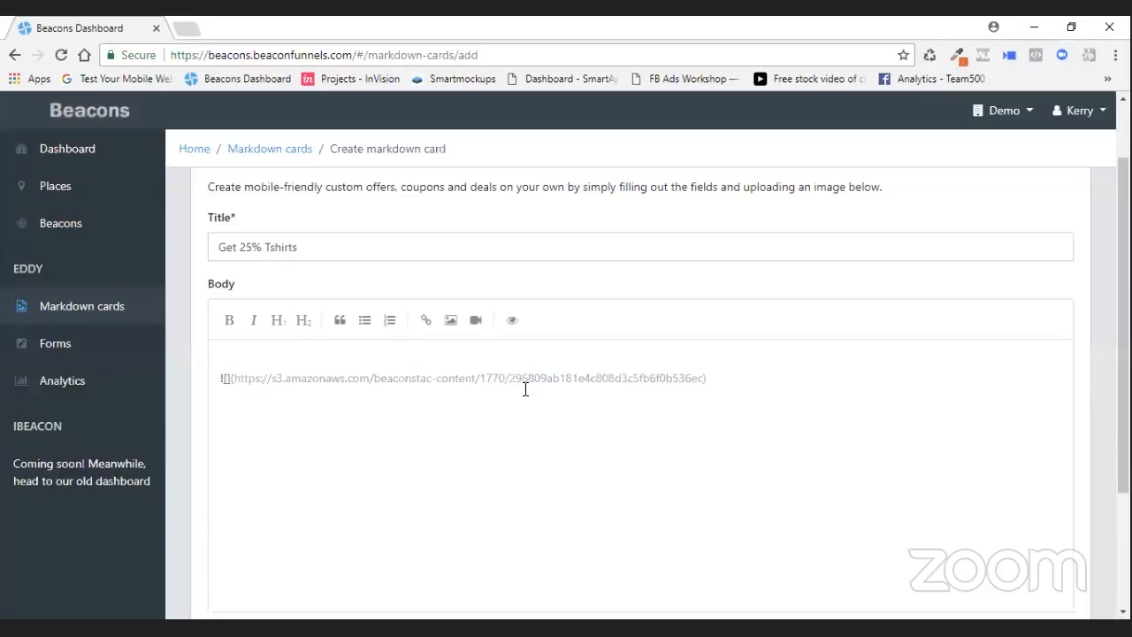
left_click_drag(707, 378, 203, 379)
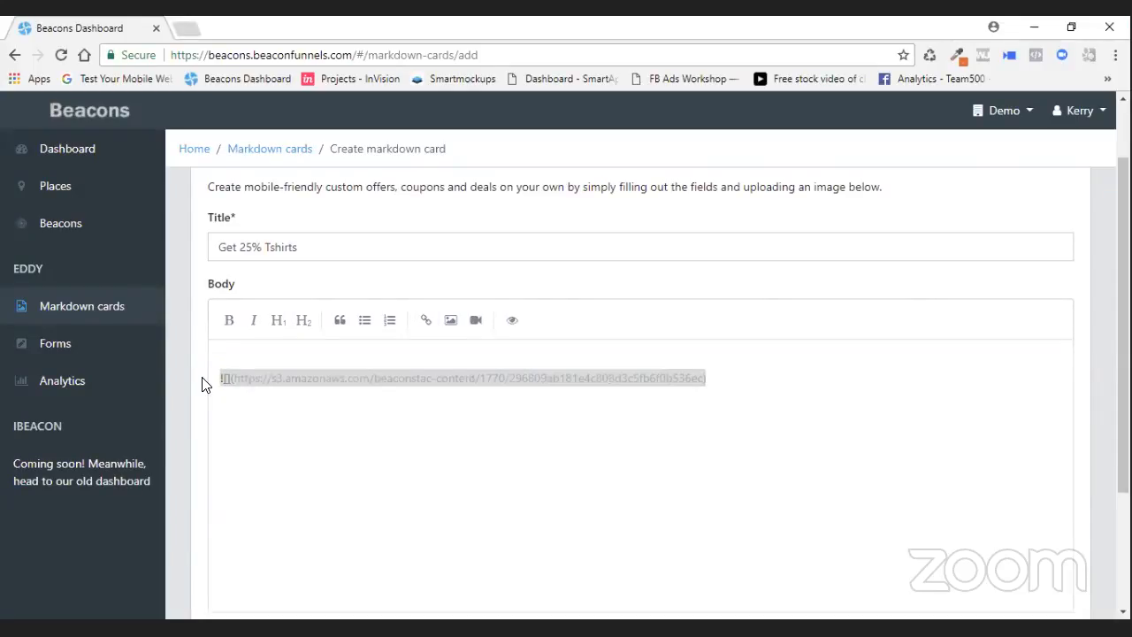
key("BackSpace")
left_click(451, 322)
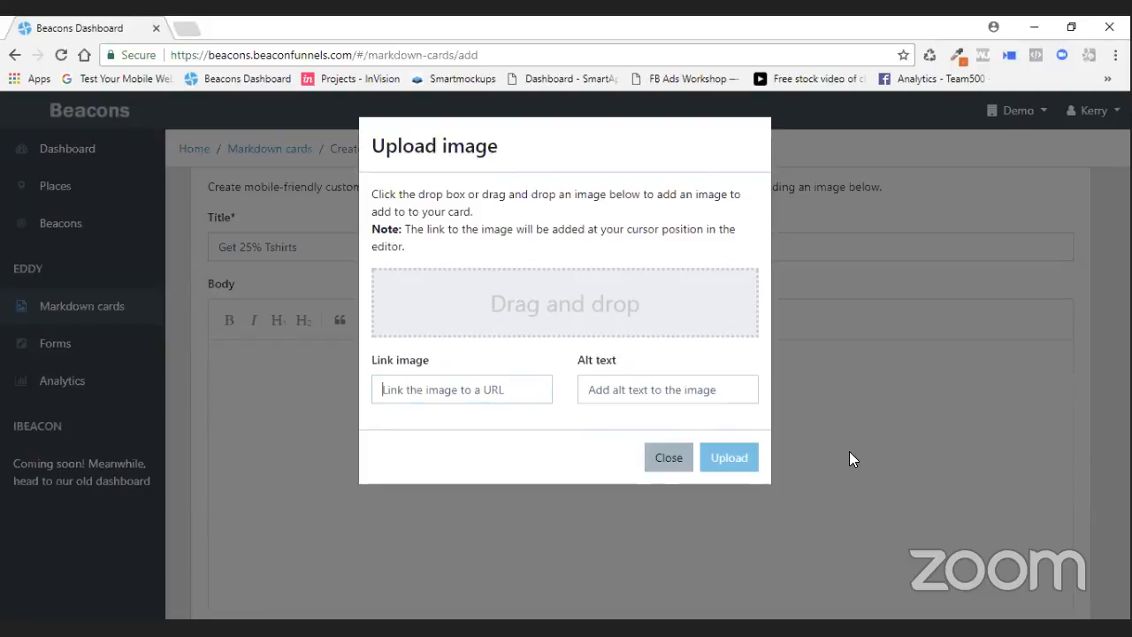
type("https")
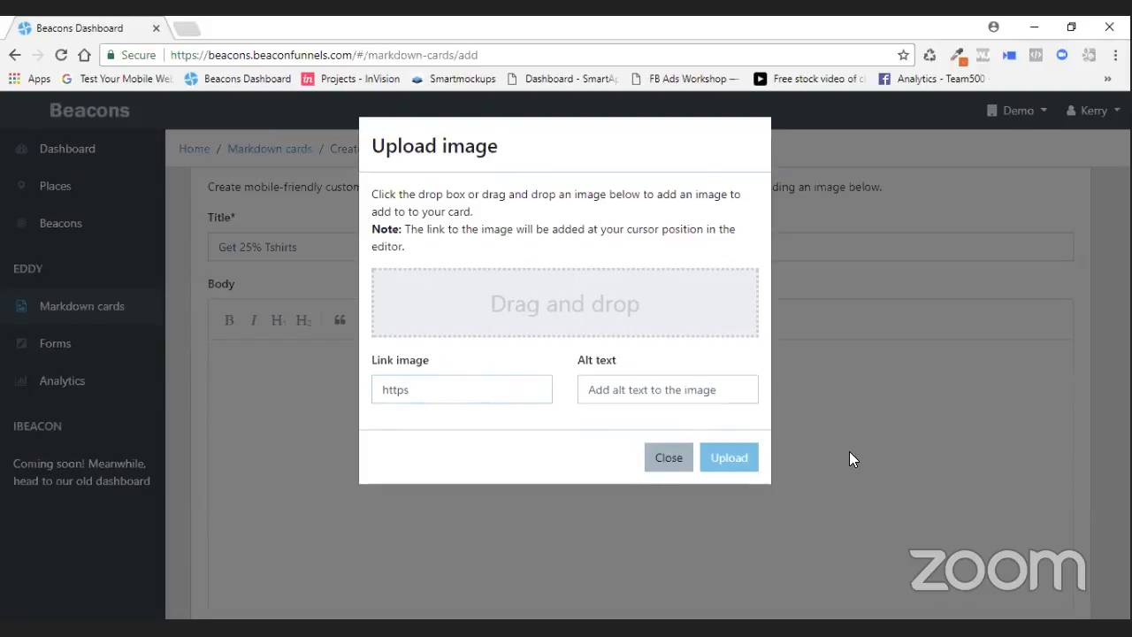
type("://")
type("beaconfunne")
type("ls")
key("BackSpace")
type(".com")
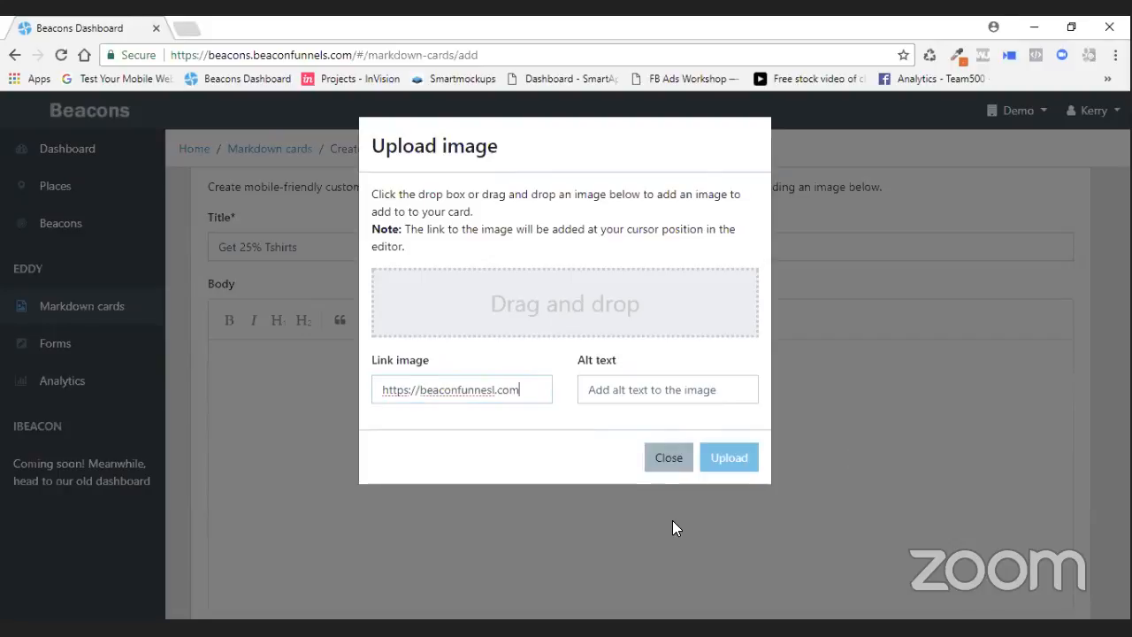
double_click(572, 298)
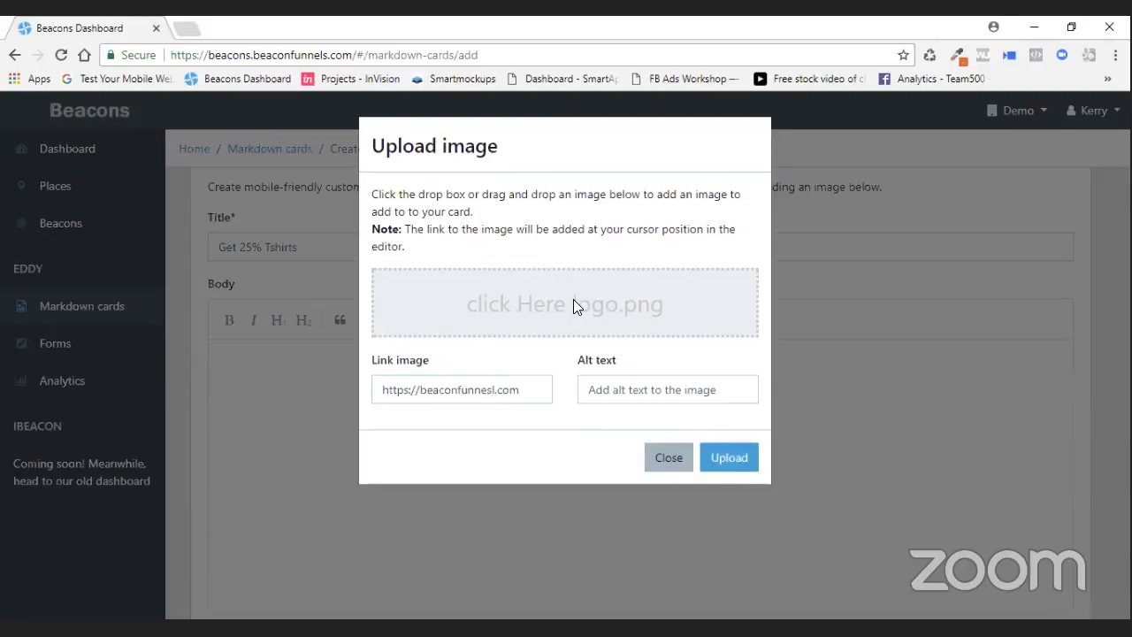
left_click(573, 299)
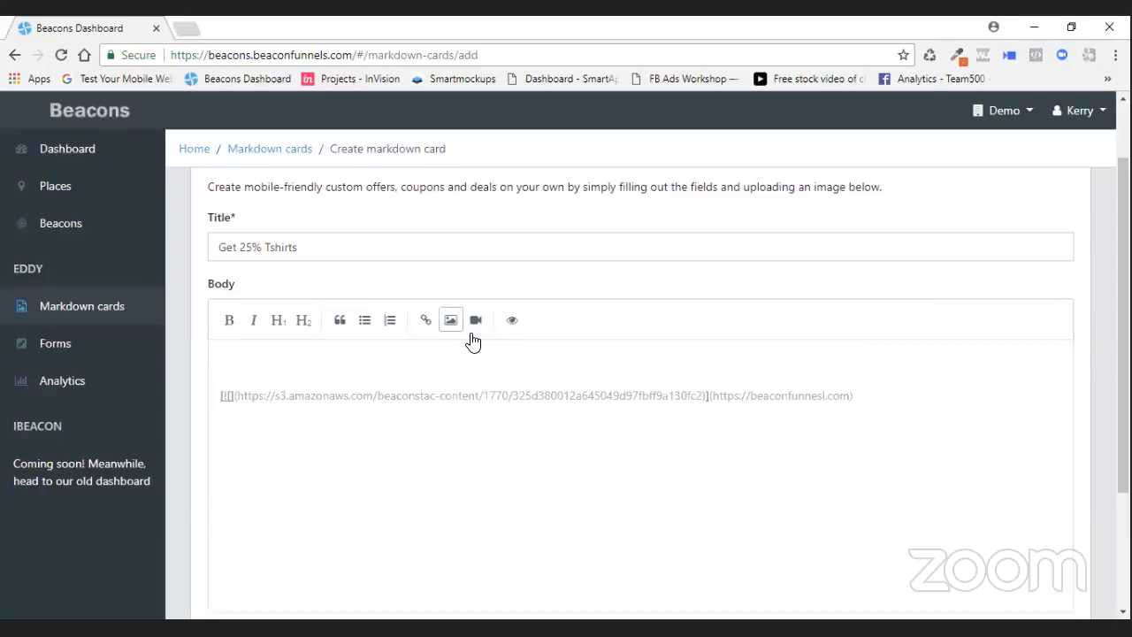
- Preview the card and delete the empty line above the image markdown in the body
left_click(518, 325)
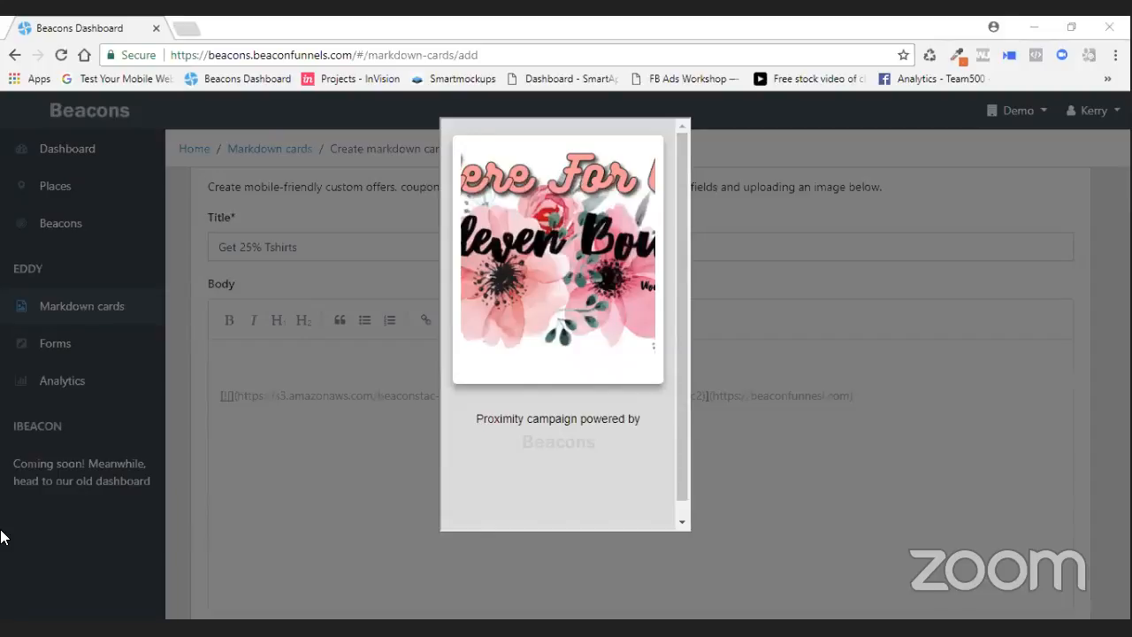
left_click(821, 302)
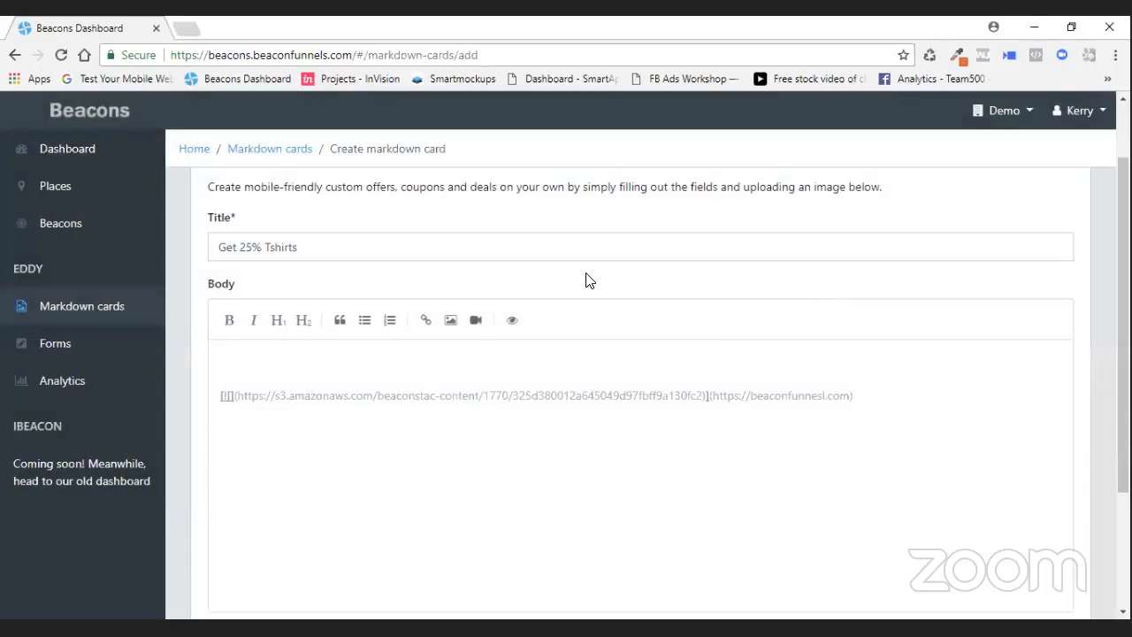
left_click(285, 364)
key("Delete")
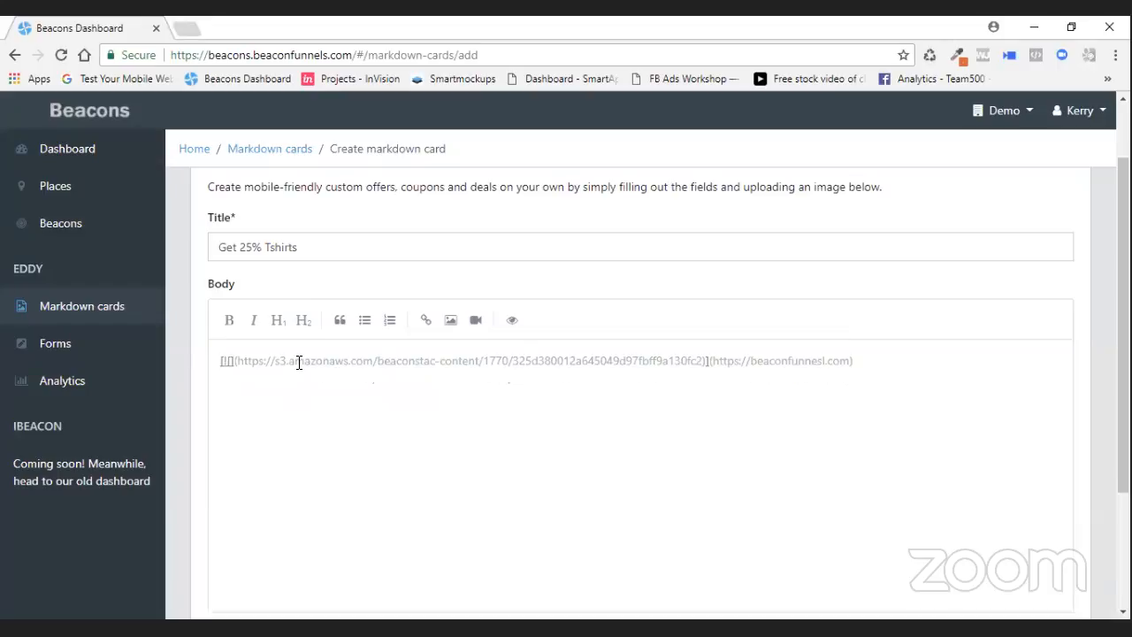
- Paste an img rule with min-height: 0 and max-height: none into the Style section's Custom CSS and save the card
scroll(571, 412, "down", 1)
scroll(571, 412, "down", 1)
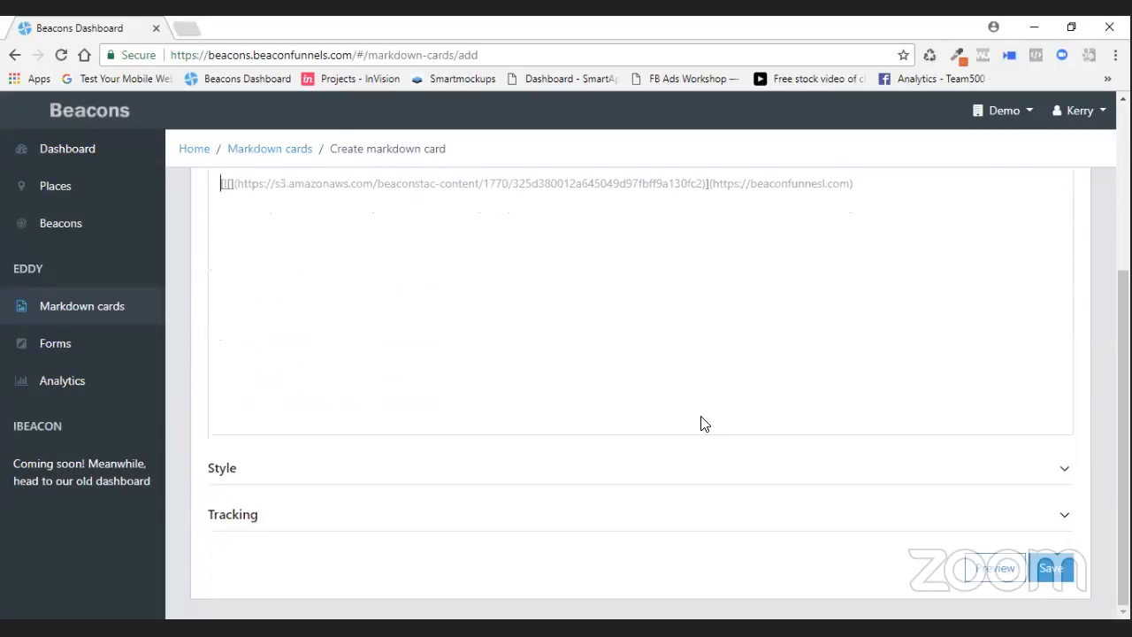
left_click(1073, 470)
scroll(815, 415, "down", 2)
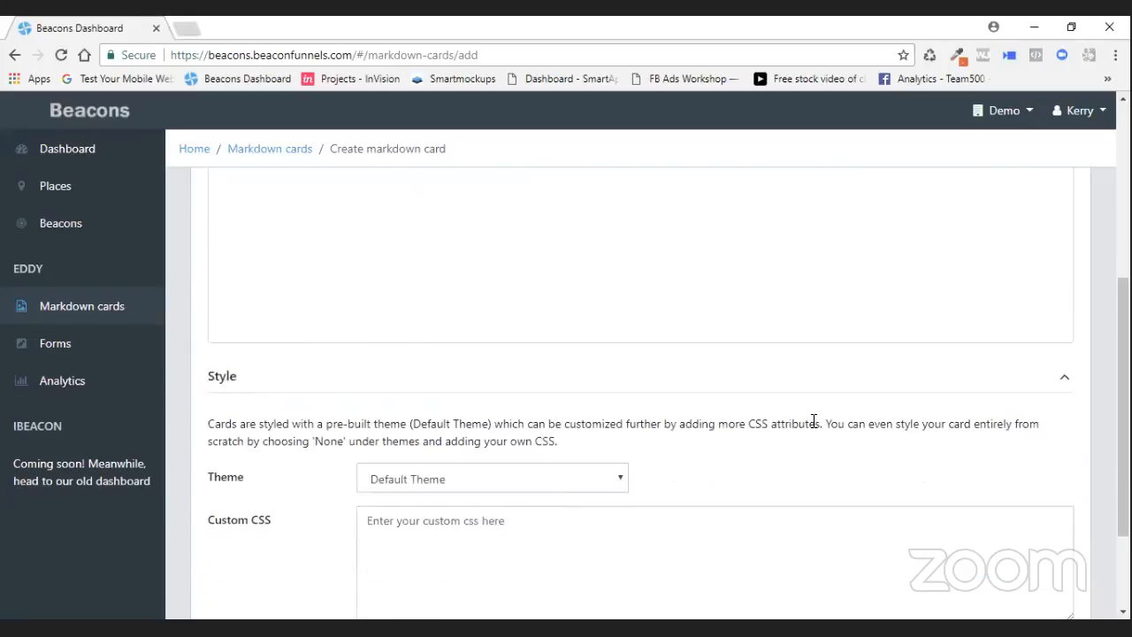
left_click(394, 449)
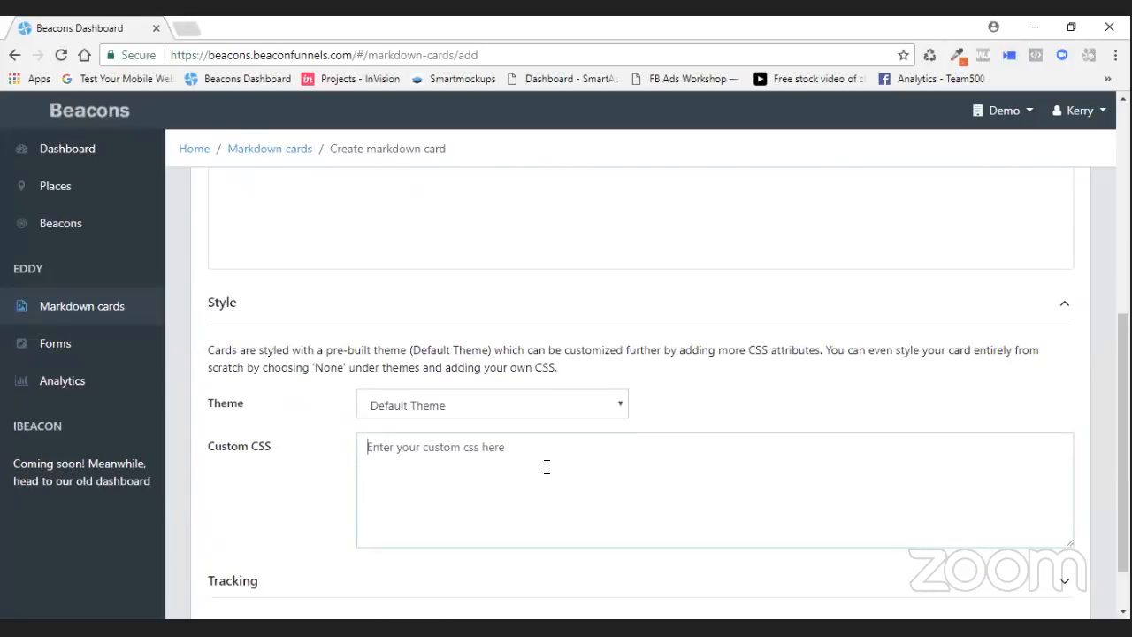
type("img {   min-height: 0;   max-height: none; }")
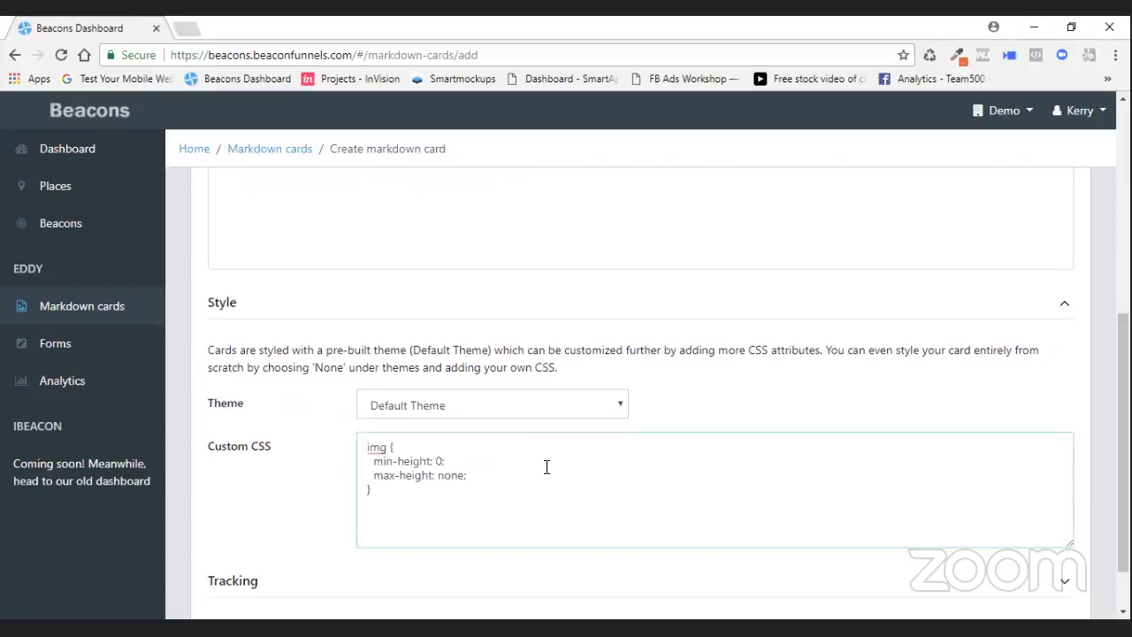
scroll(840, 440, "down", 1)
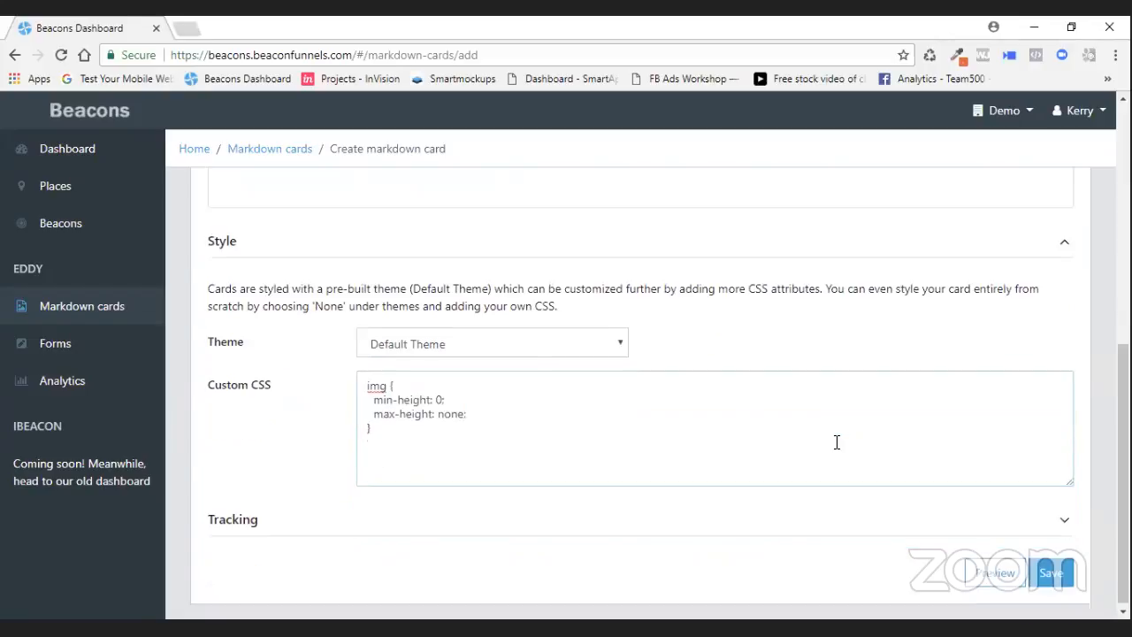
left_click(1054, 570)
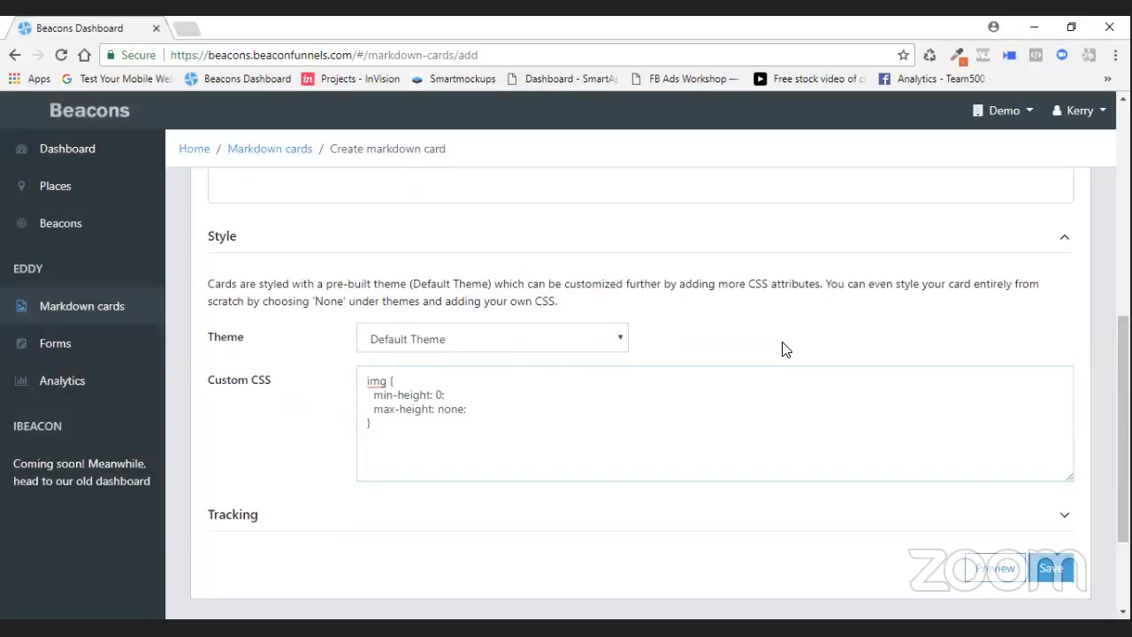
- Preview the card and test the image's link
scroll(782, 349, "up", 5)
left_click(509, 343)
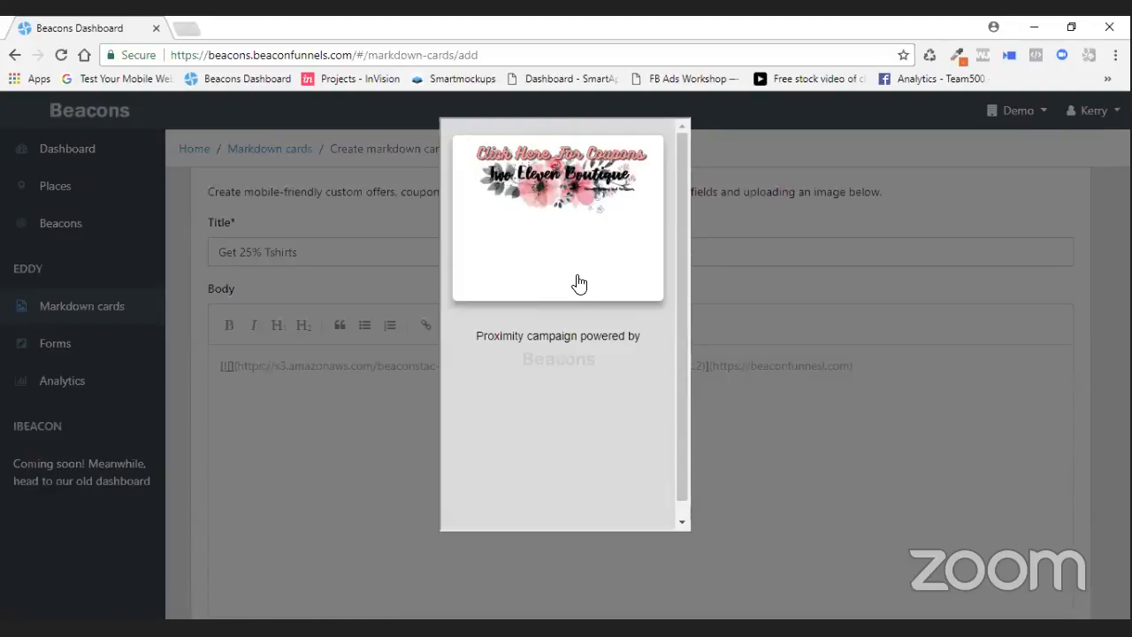
left_click(557, 183)
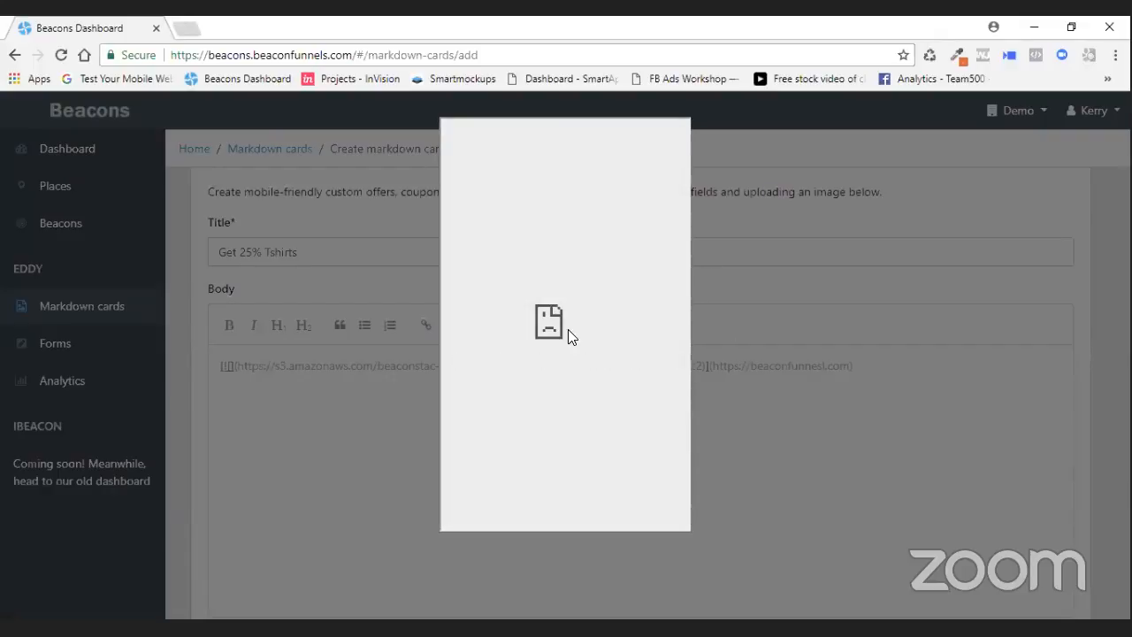
left_click(787, 274)
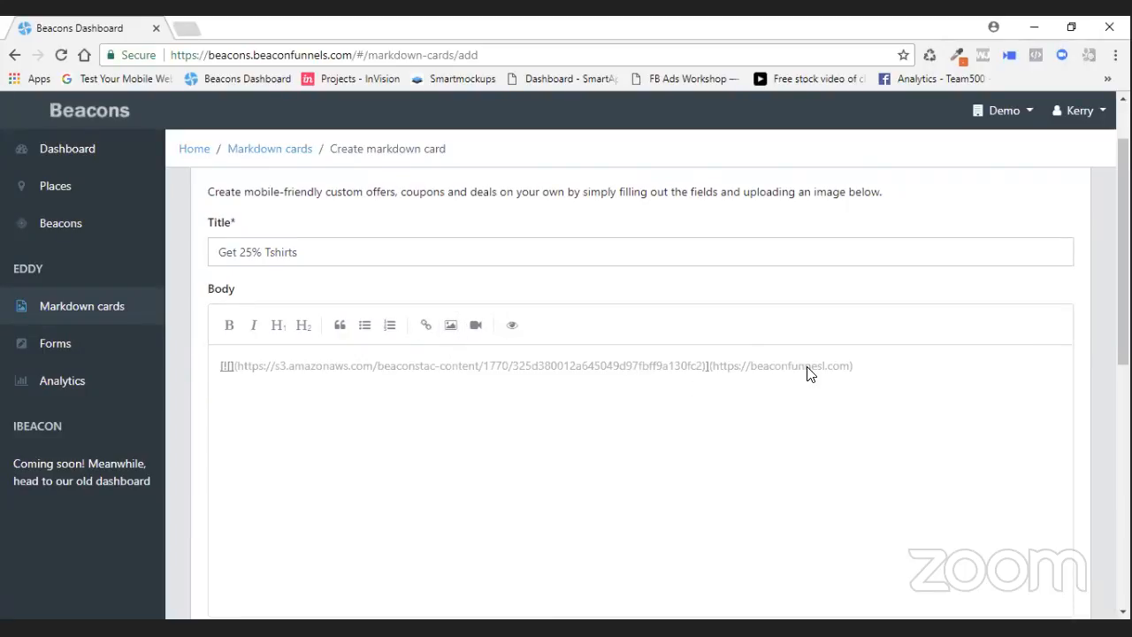
key("Right")
key("Right")
key("BackSpace")
key("Delete")
type("e")
key("BackSpace")
type("ls")
- Preview the card and follow the image link to check its destination page
left_click_drag(855, 374, 205, 373)
left_click(662, 440)
left_click_drag(872, 365, 220, 365)
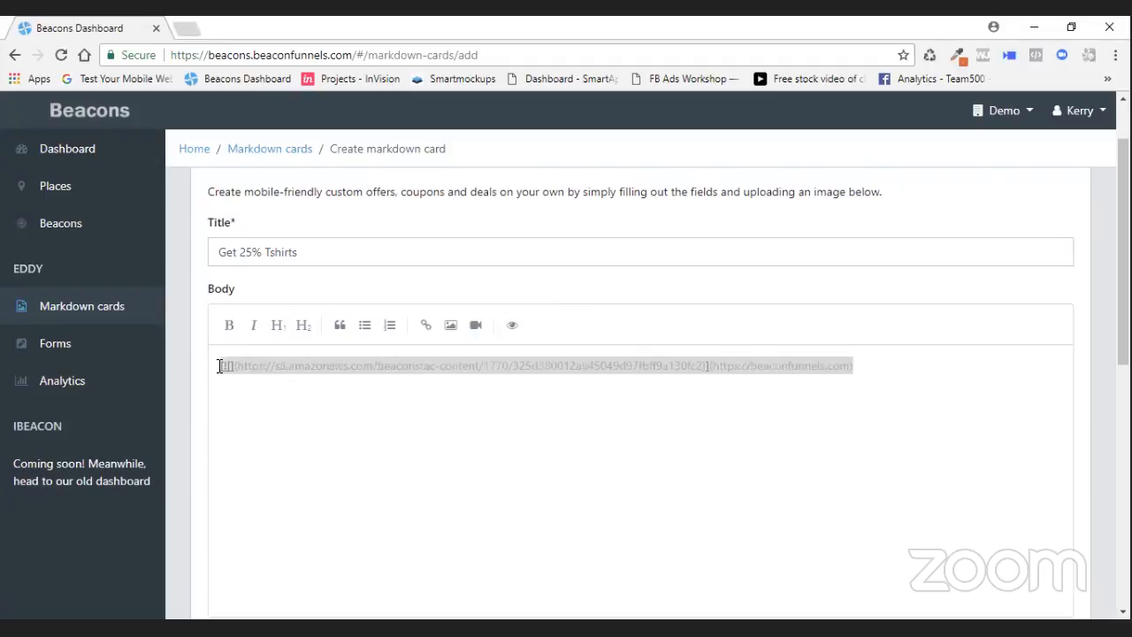
left_click_drag(220, 365, 219, 373)
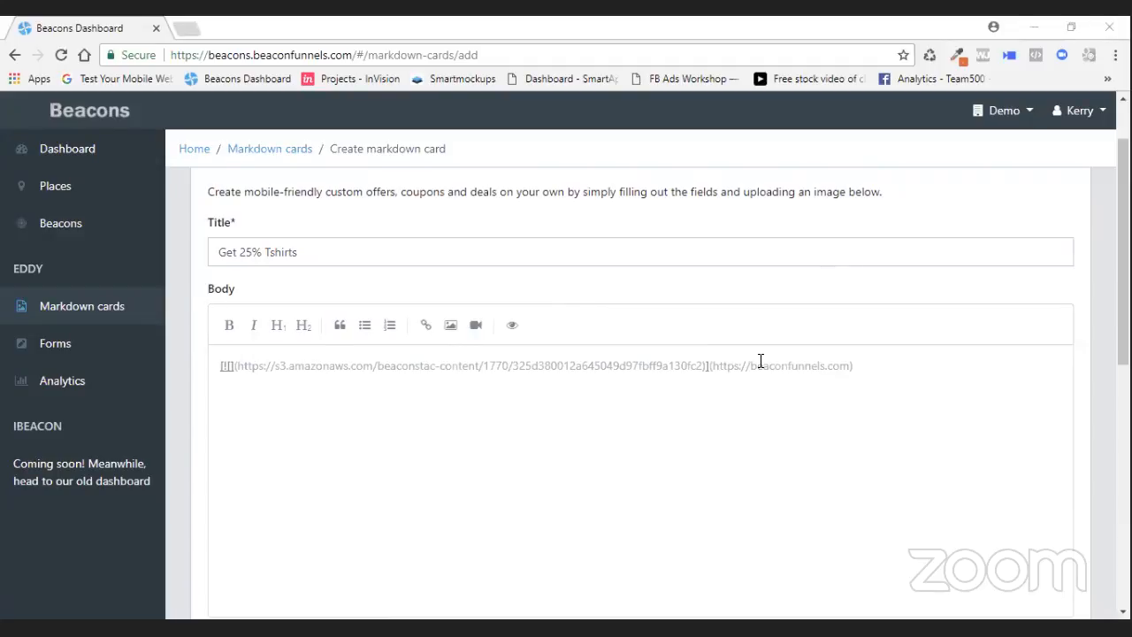
left_click(513, 326)
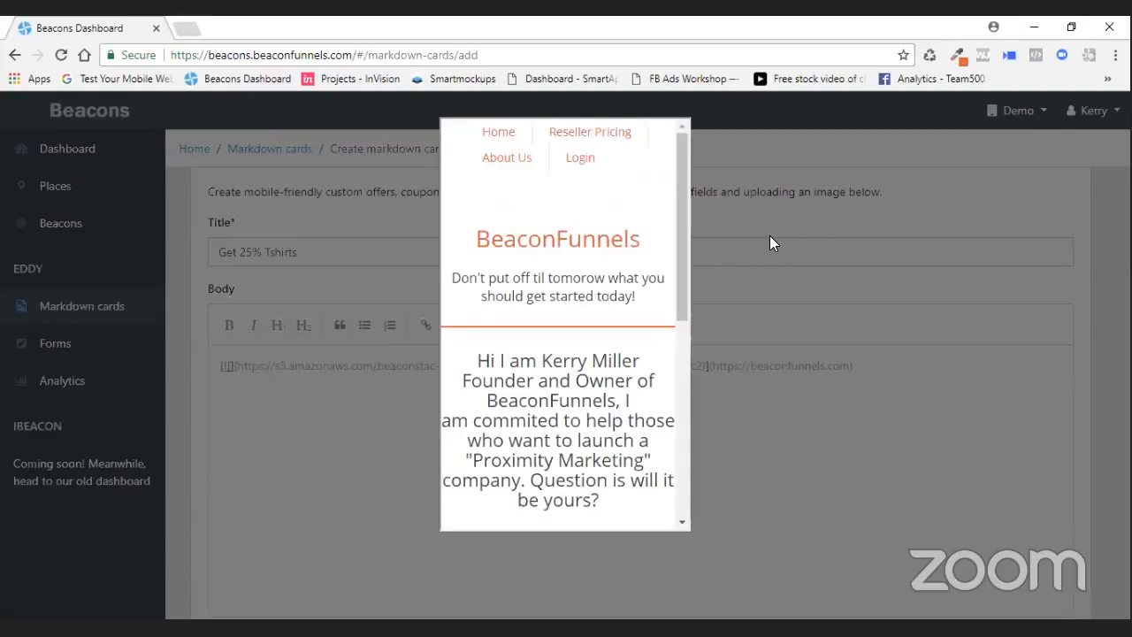
scroll(682, 191, "down", 1)
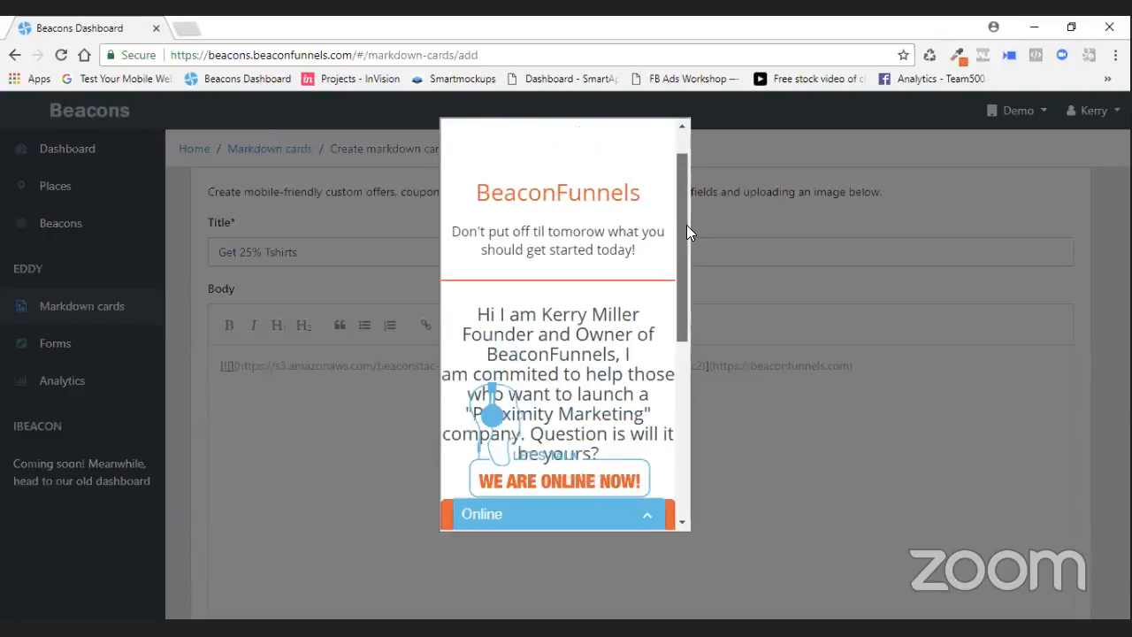
- Scroll through the linked destination page in the preview, then reopen and close the card preview
scroll(683, 303, "down", 4)
scroll(682, 338, "up", 3)
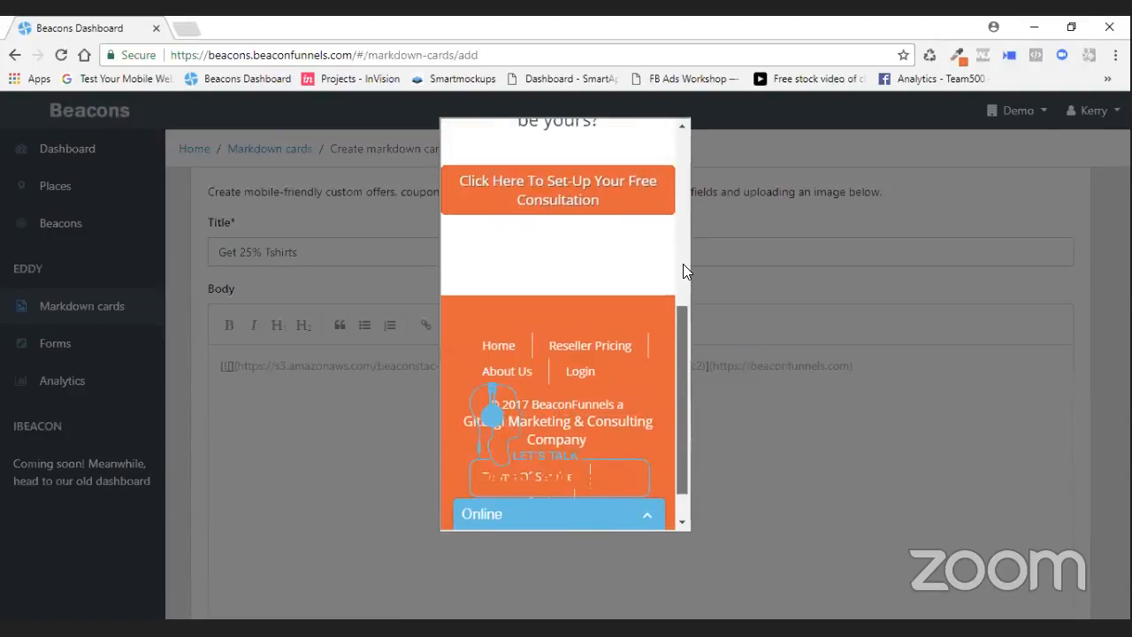
scroll(677, 213, "up", 3)
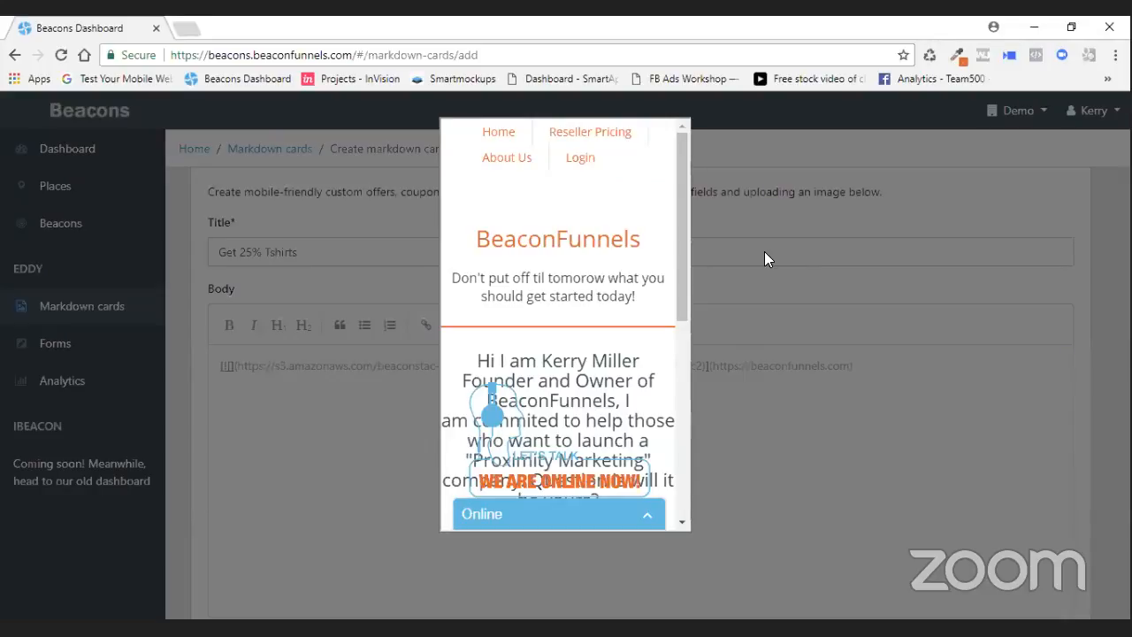
left_click(764, 251)
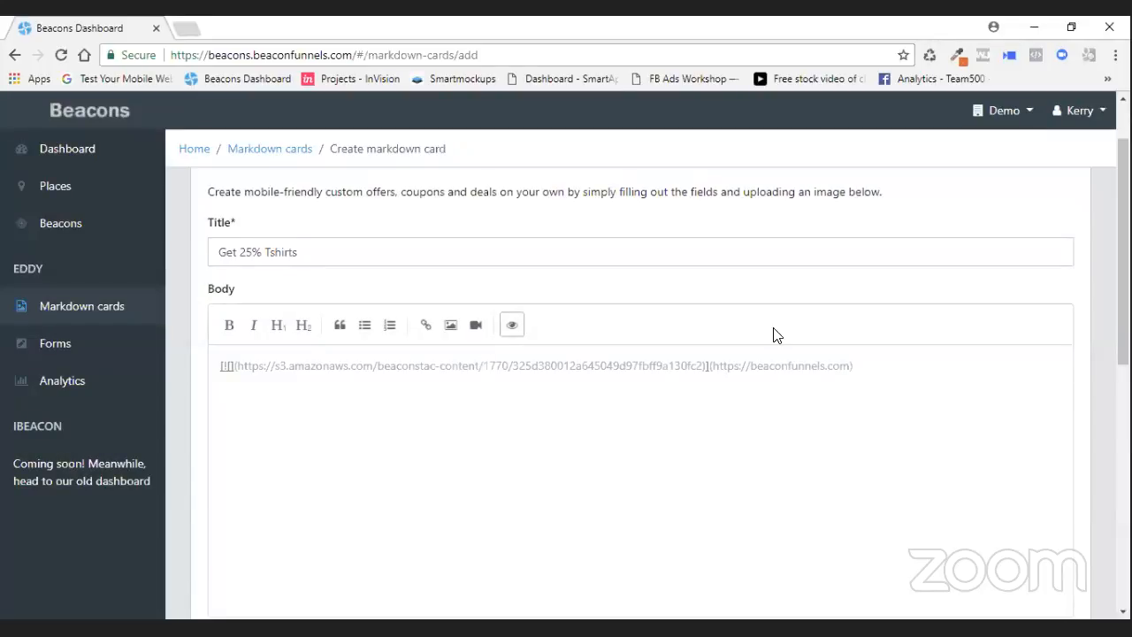
key("Return")
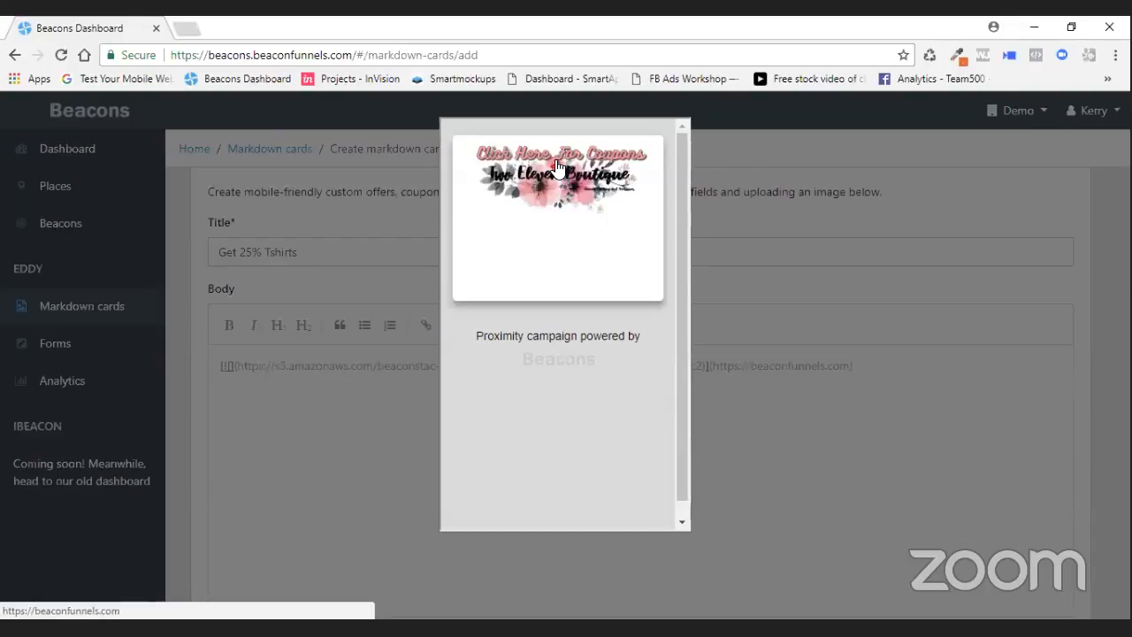
left_click(921, 442)
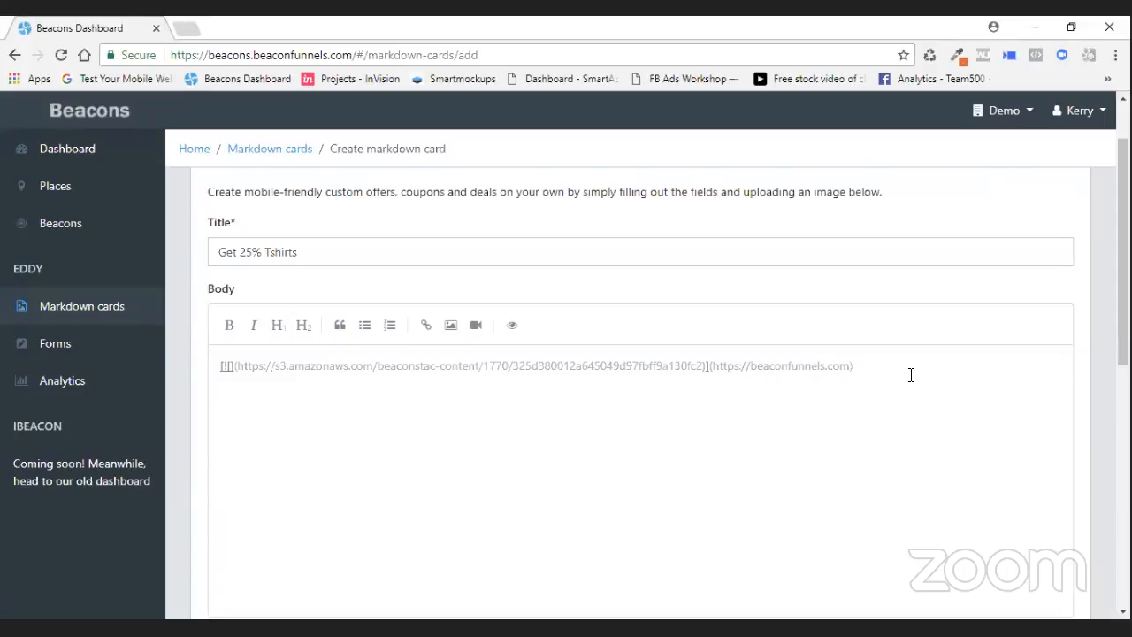
- Add a big heading reading get 25% off all Jeans Today Only. below the linked image and preview the card
left_click(280, 325)
type("get 2")
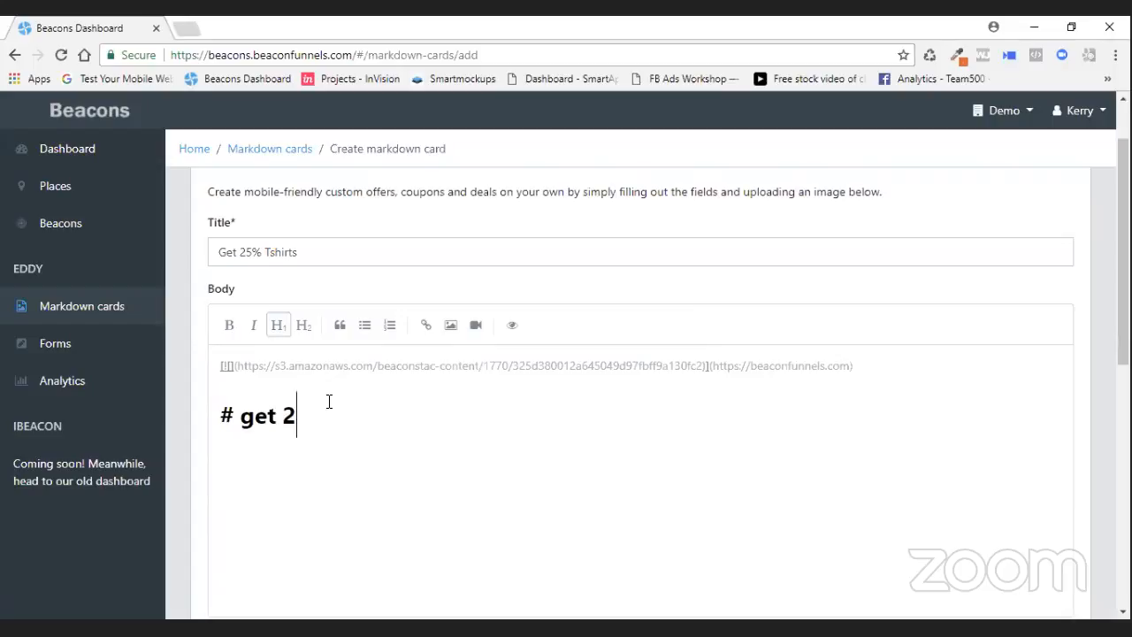
type("5% off all jea")
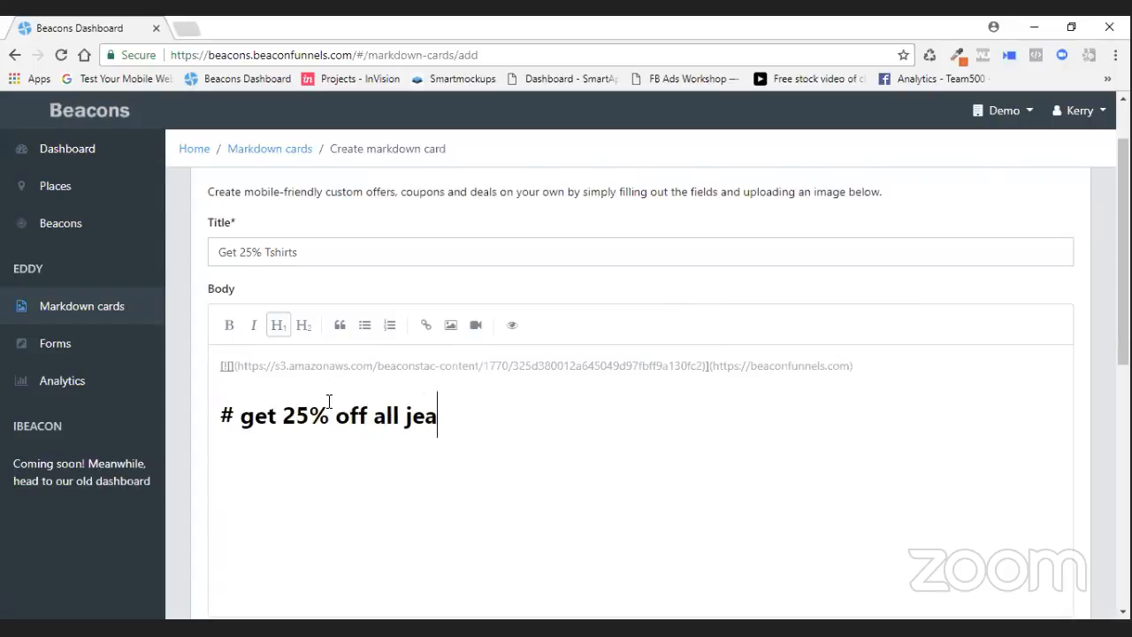
type("ein")
key("BackSpace")
key("BackSpace")
key("BackSpace")
key("BackSpace")
key("BackSpace")
key("BackSpace")
type("Jeac")
key("BackSpace")
type("ns ")
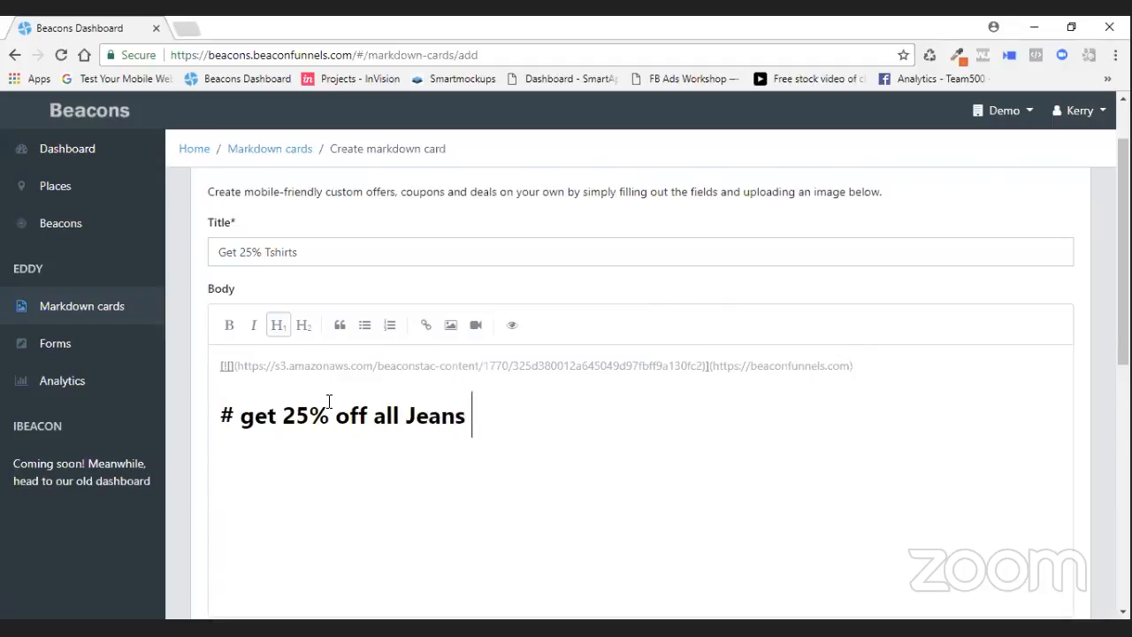
type("Today ")
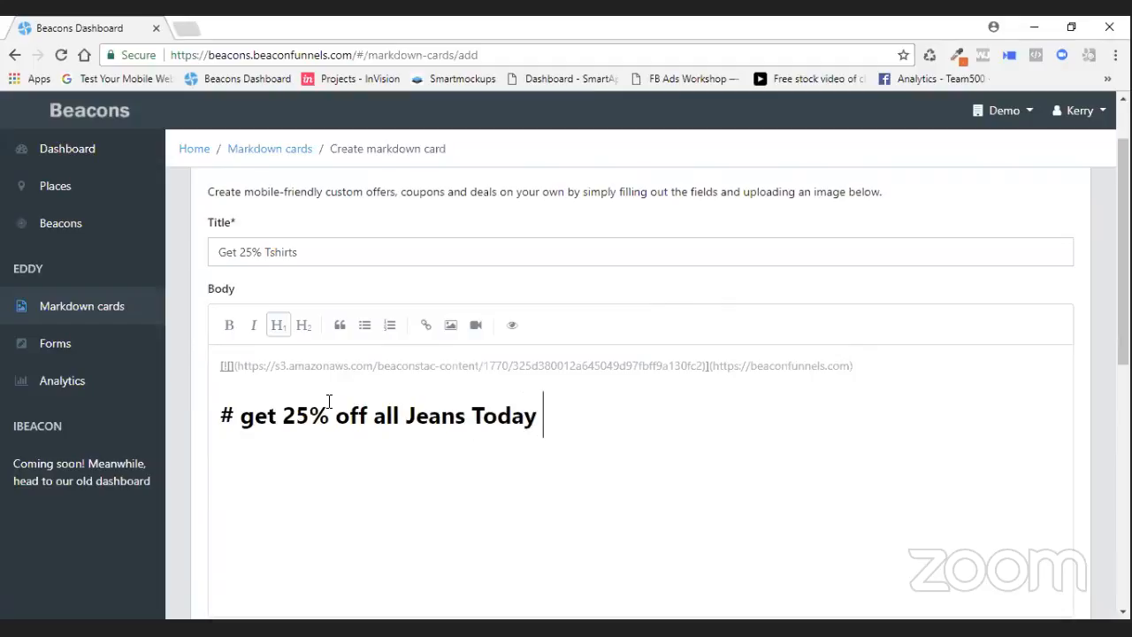
type("Only.")
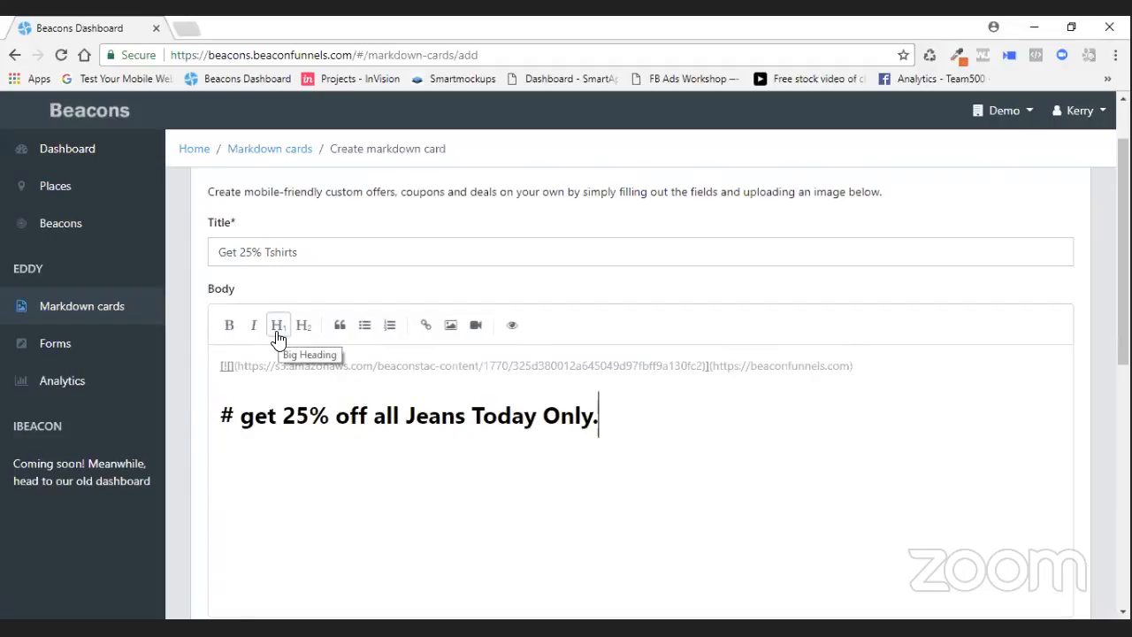
left_click(516, 327)
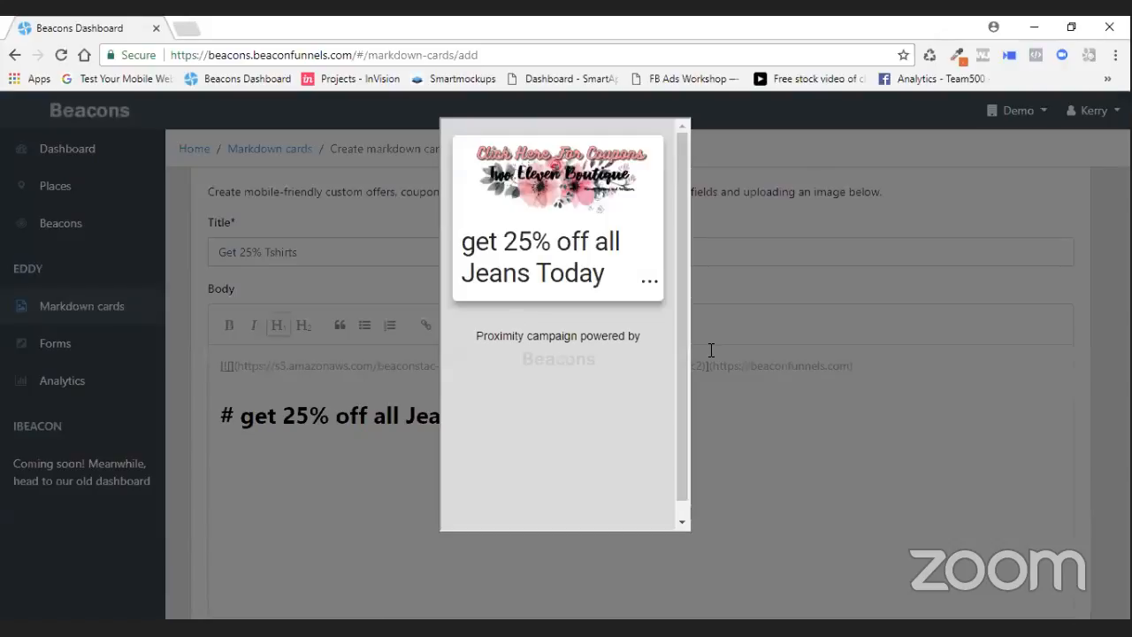
left_click(460, 462)
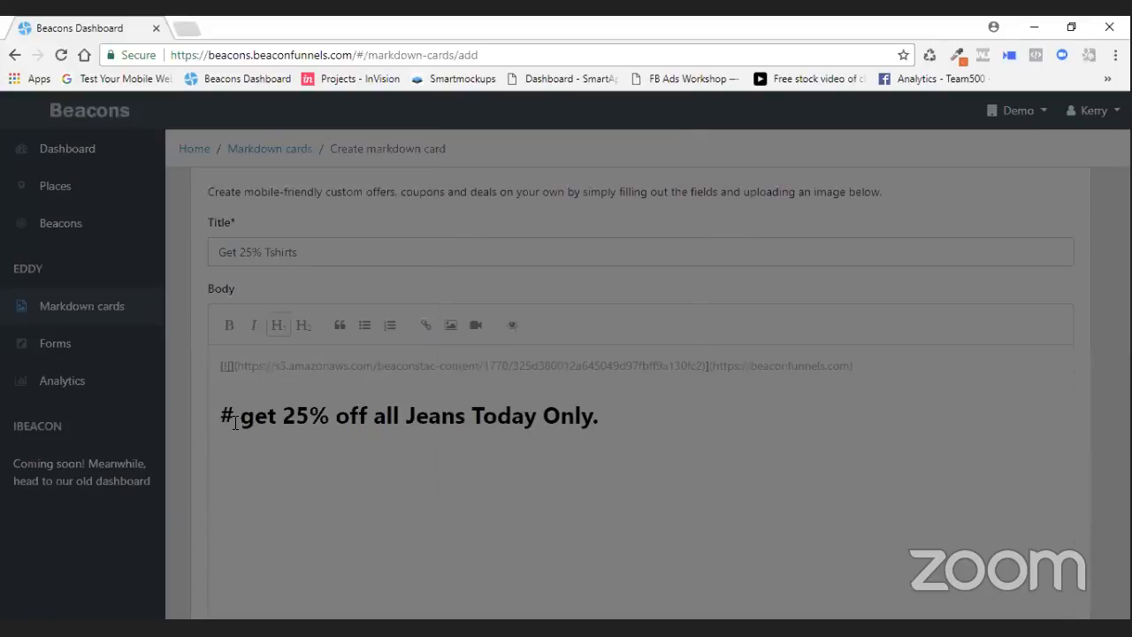
- Capitalize the heading's first word to Get
left_click(255, 422)
key("BackSpace")
type("G")
left_click(237, 419)
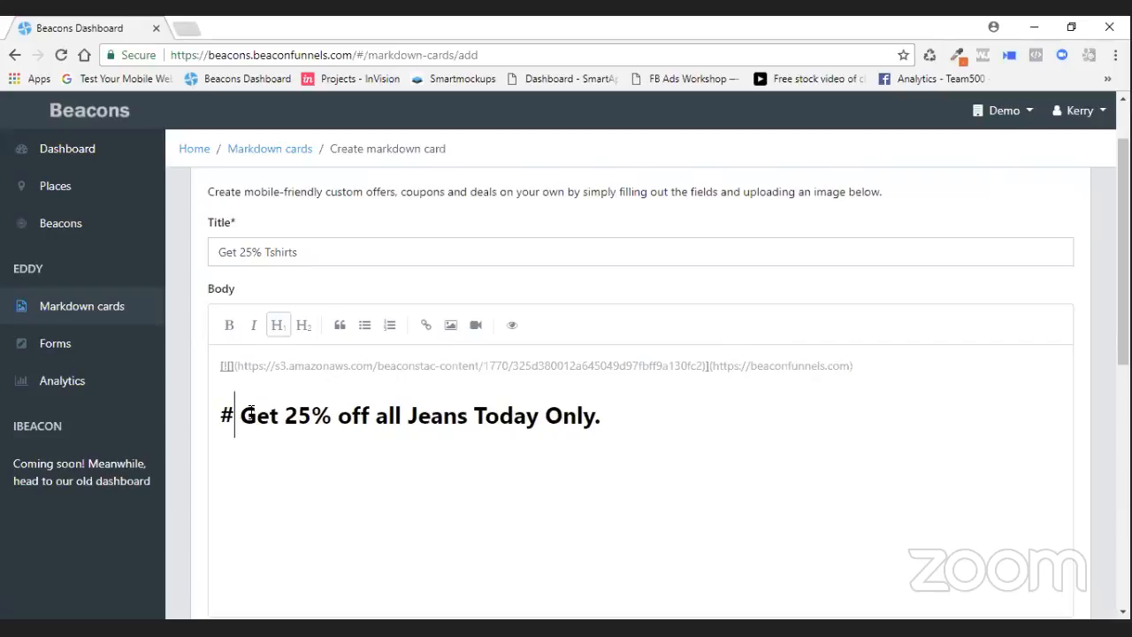
- Try heading levels 3 and 4 for the heading, previewing the card in between
type("#")
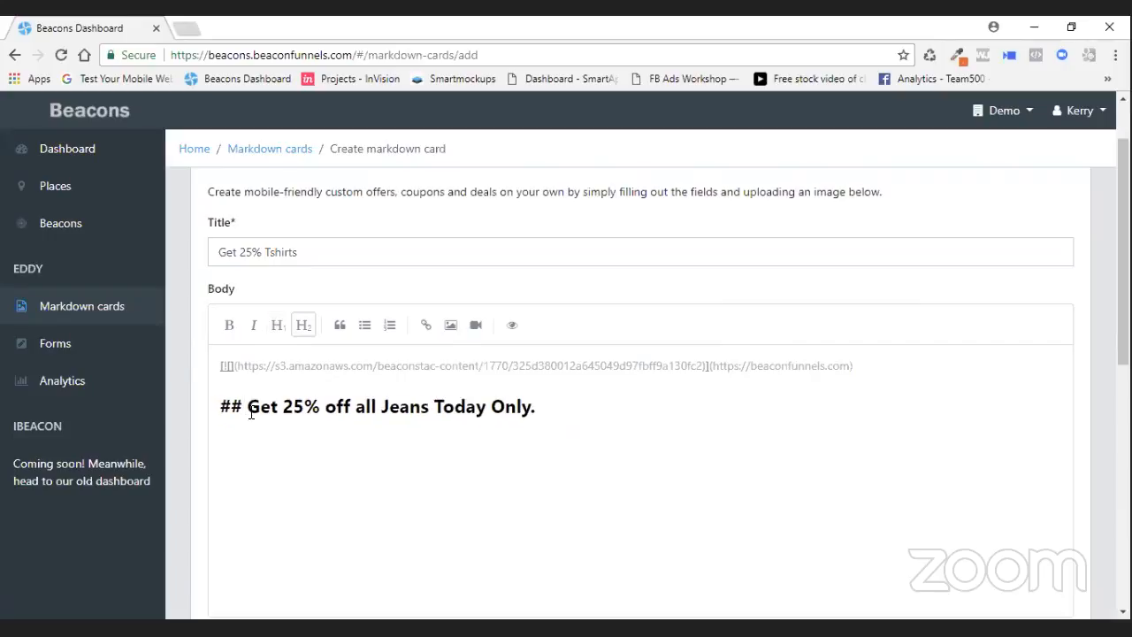
type("#")
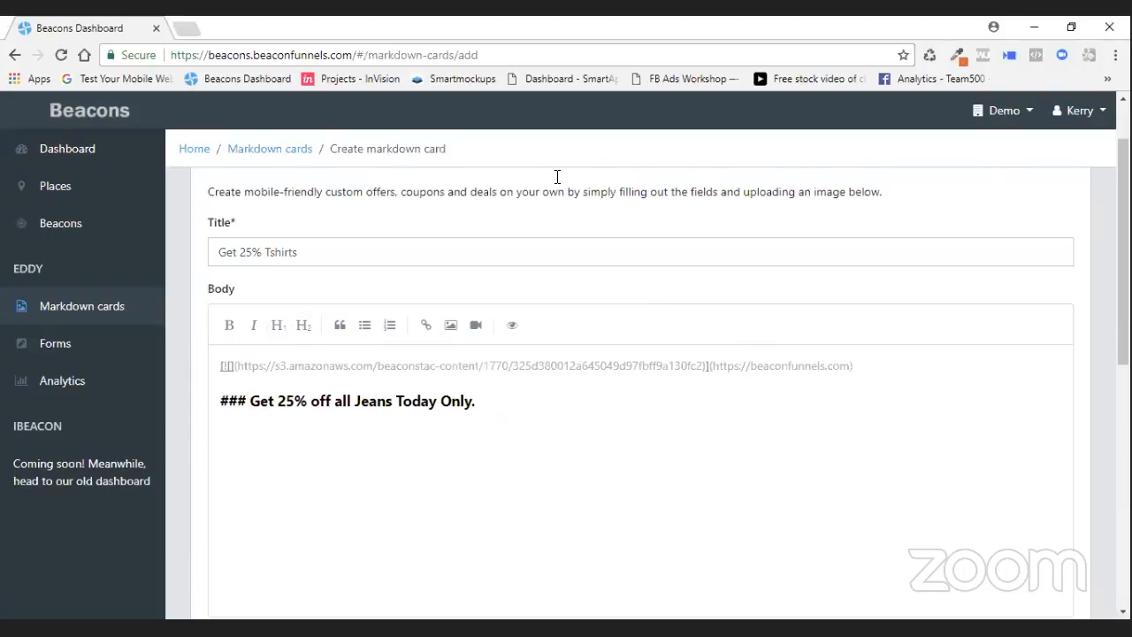
left_click(514, 326)
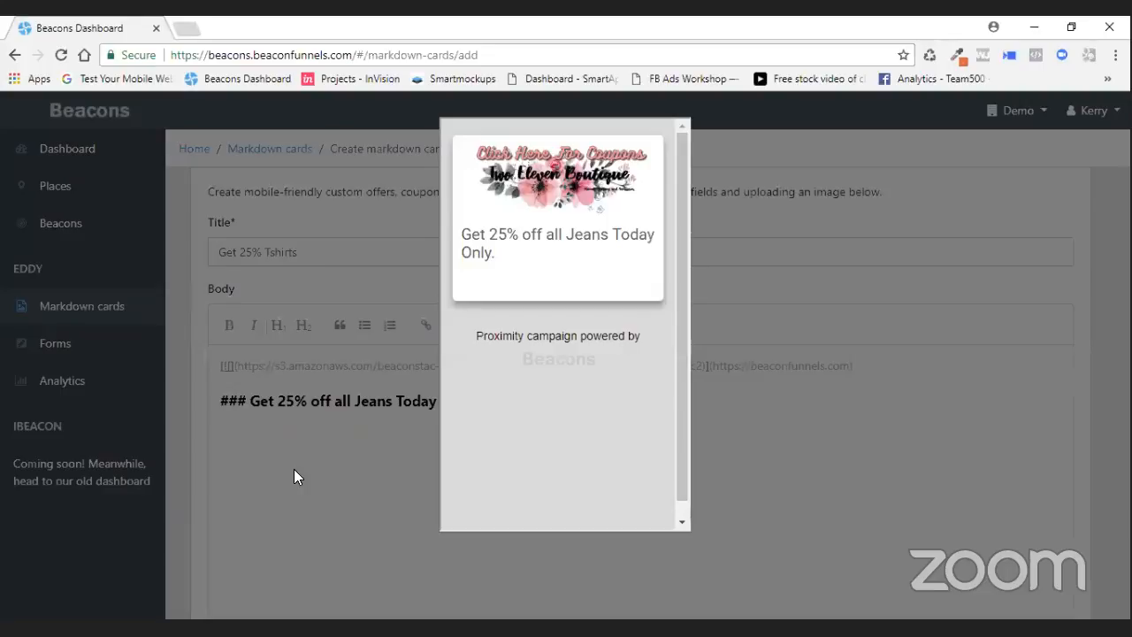
left_click(294, 476)
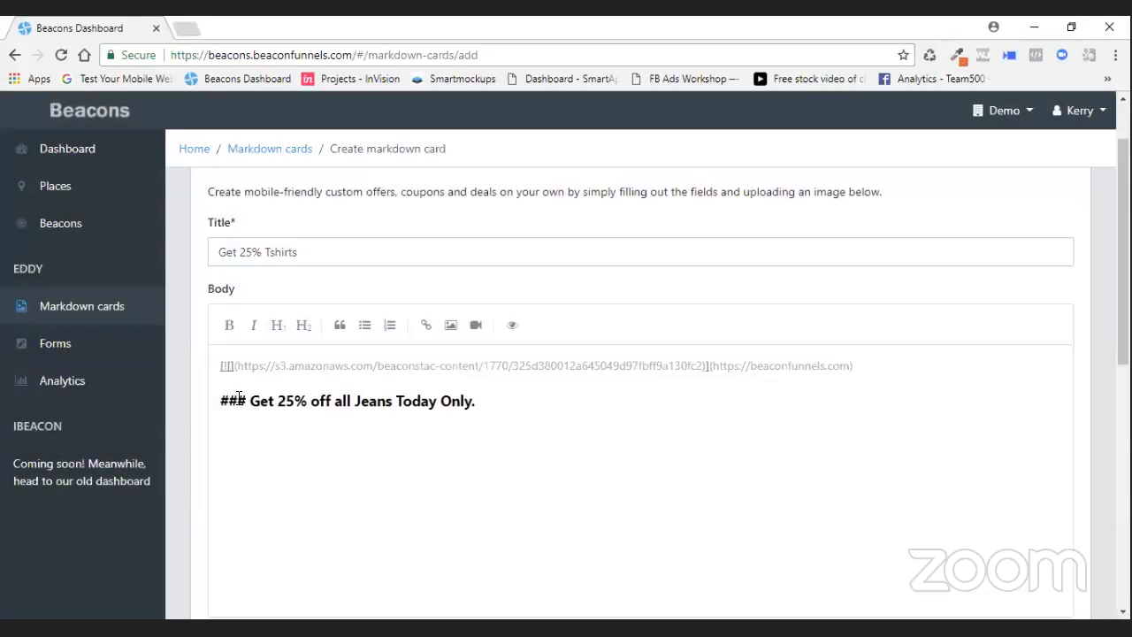
left_click(248, 401)
type("#")
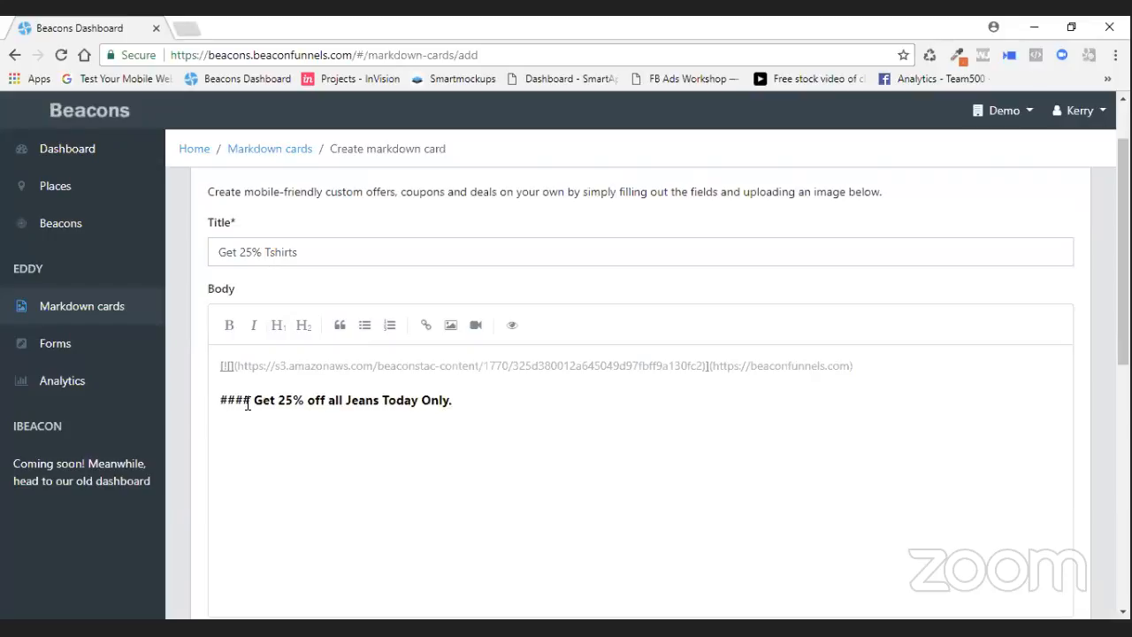
left_click(510, 326)
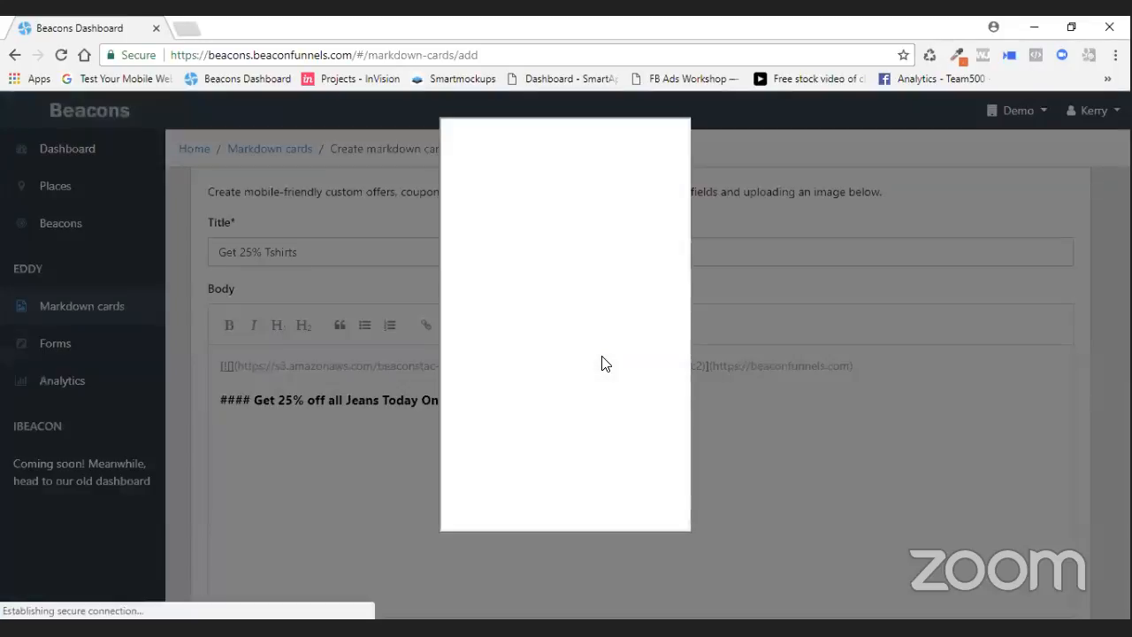
left_click(360, 428)
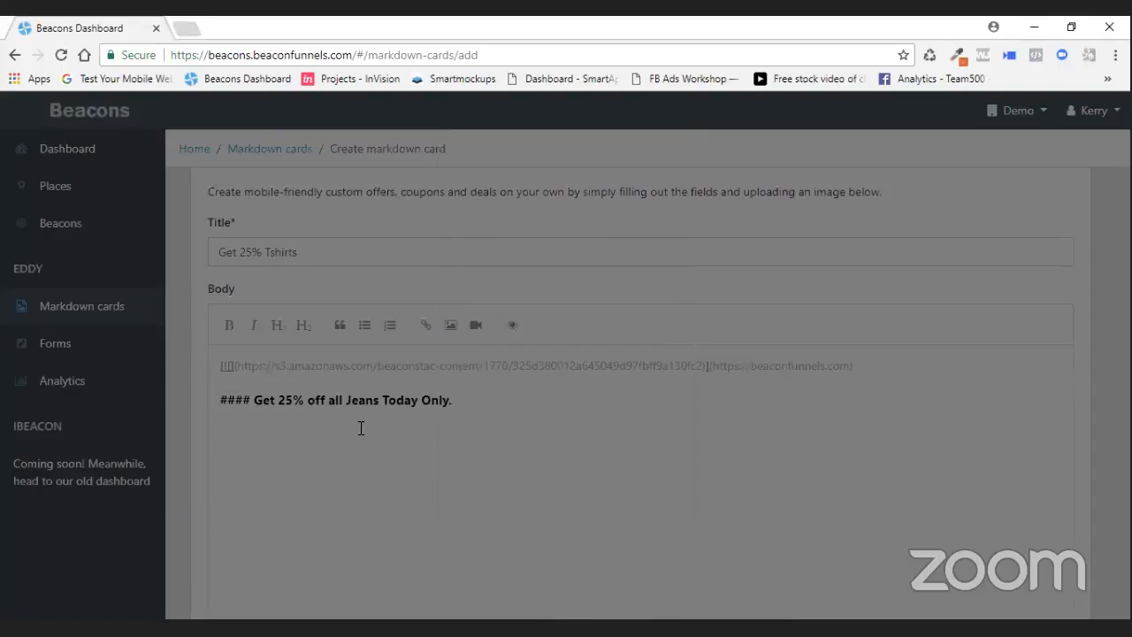
- Reset the heading to a single # big heading and preview the card
left_click(258, 404)
key("BackSpace")
key("BackSpace")
key("BackSpace")
key("BackSpace")
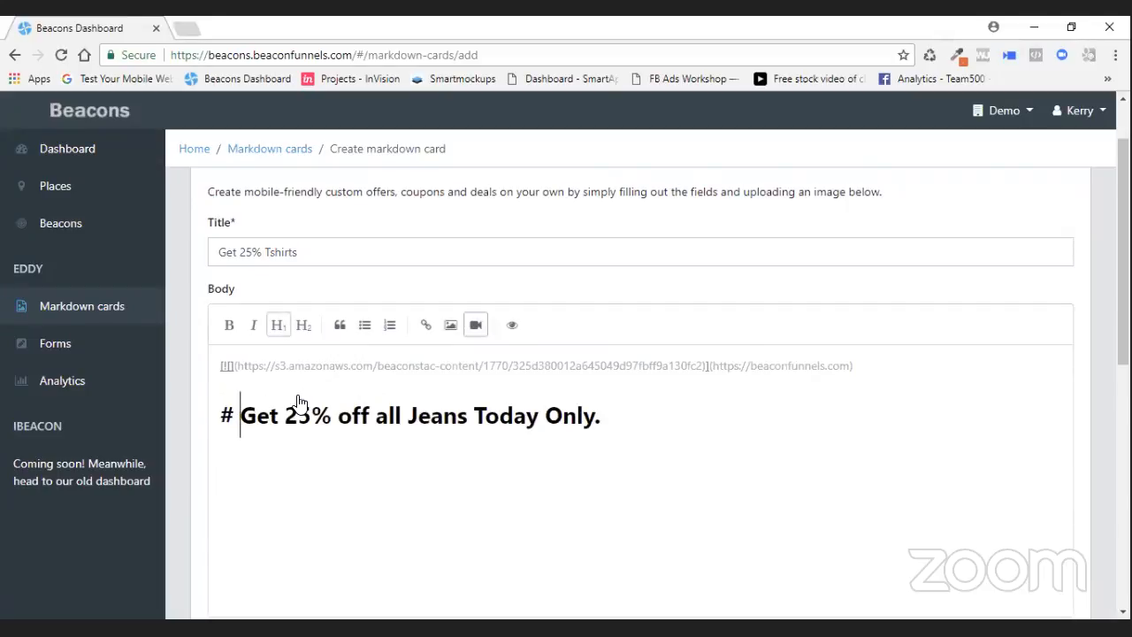
left_click(512, 328)
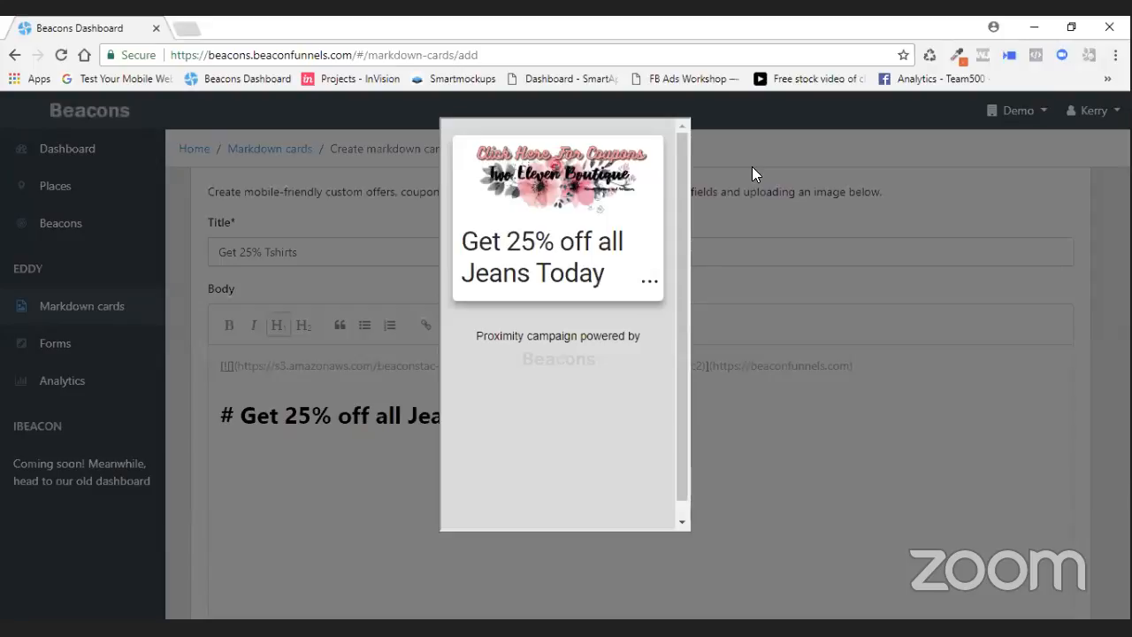
left_click(751, 174)
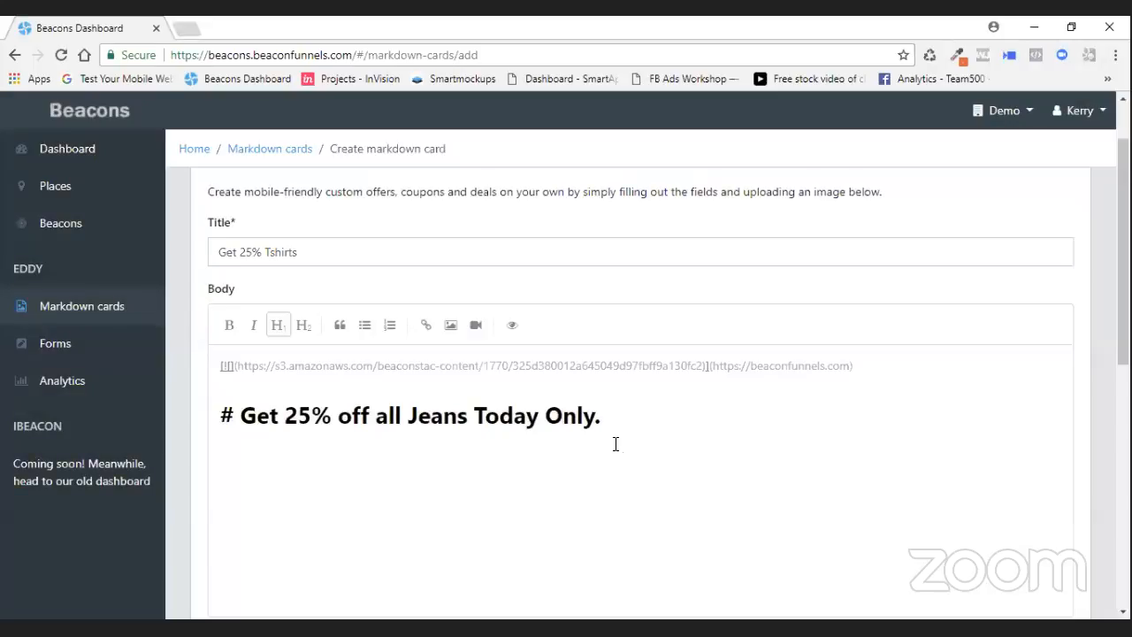
- Insert the jeans.jpg image on a new line below the heading and preview the card
key("Return")
key("Return")
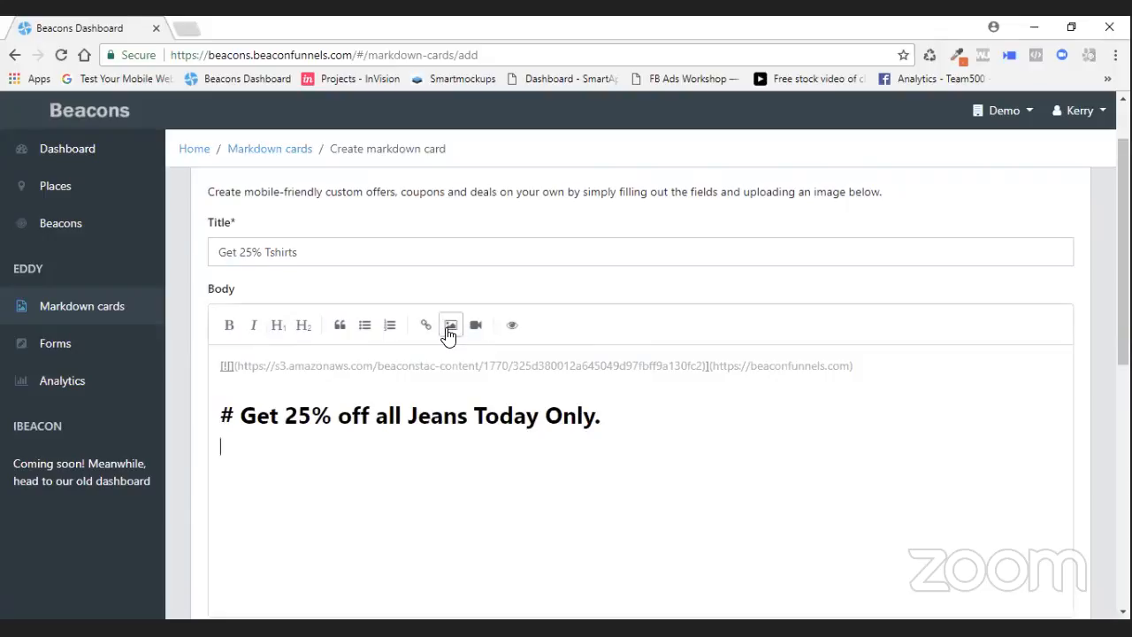
left_click(449, 329)
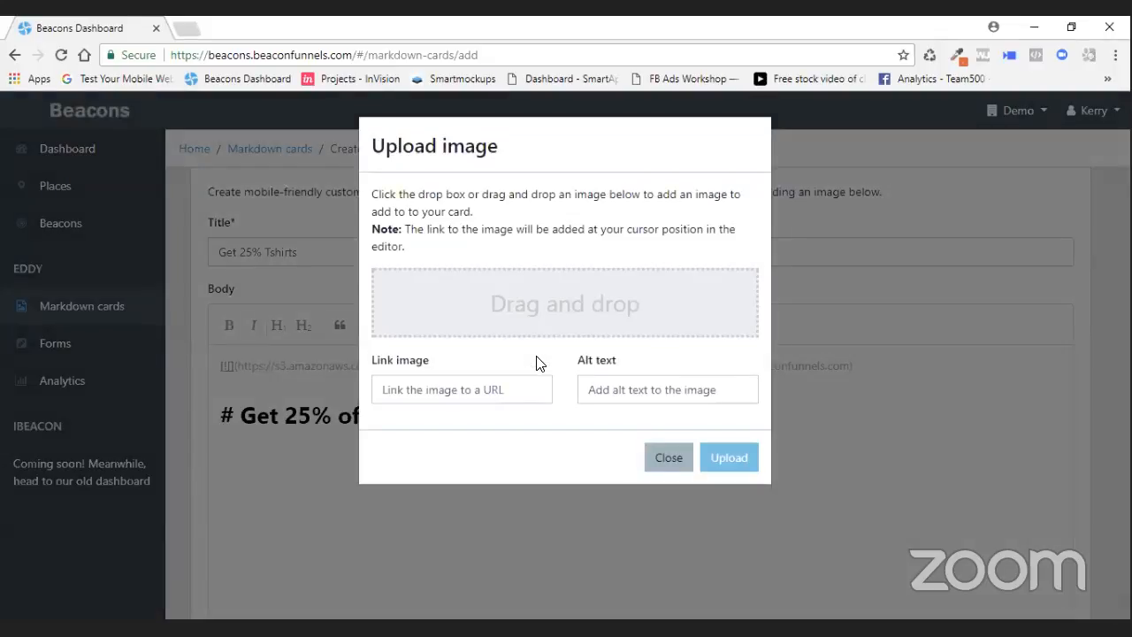
double_click(6, 309)
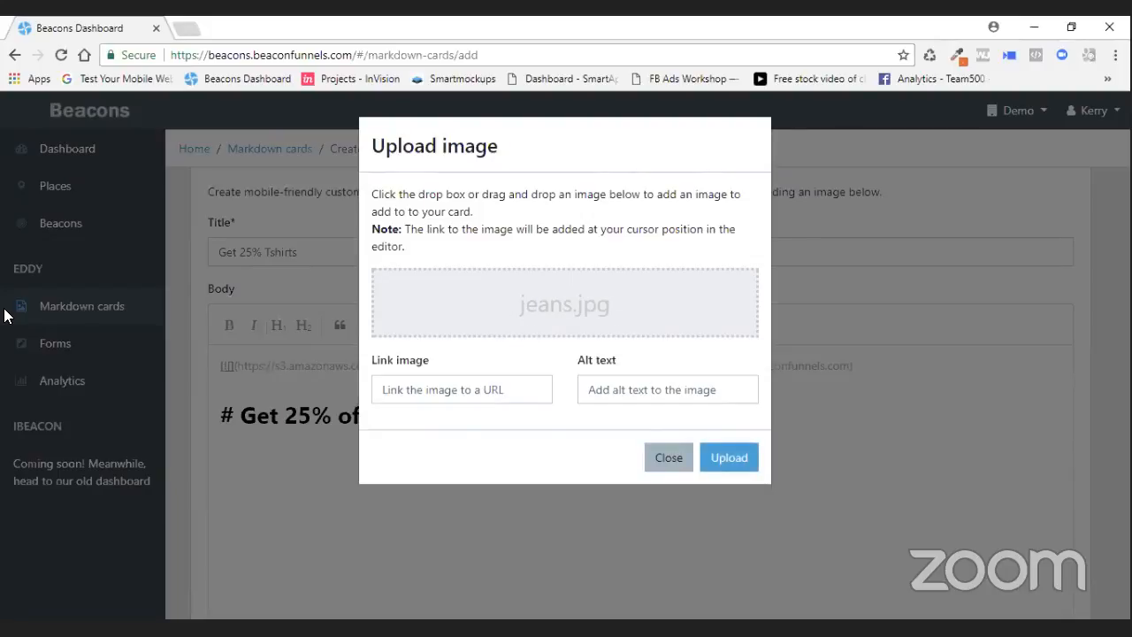
left_click(750, 457)
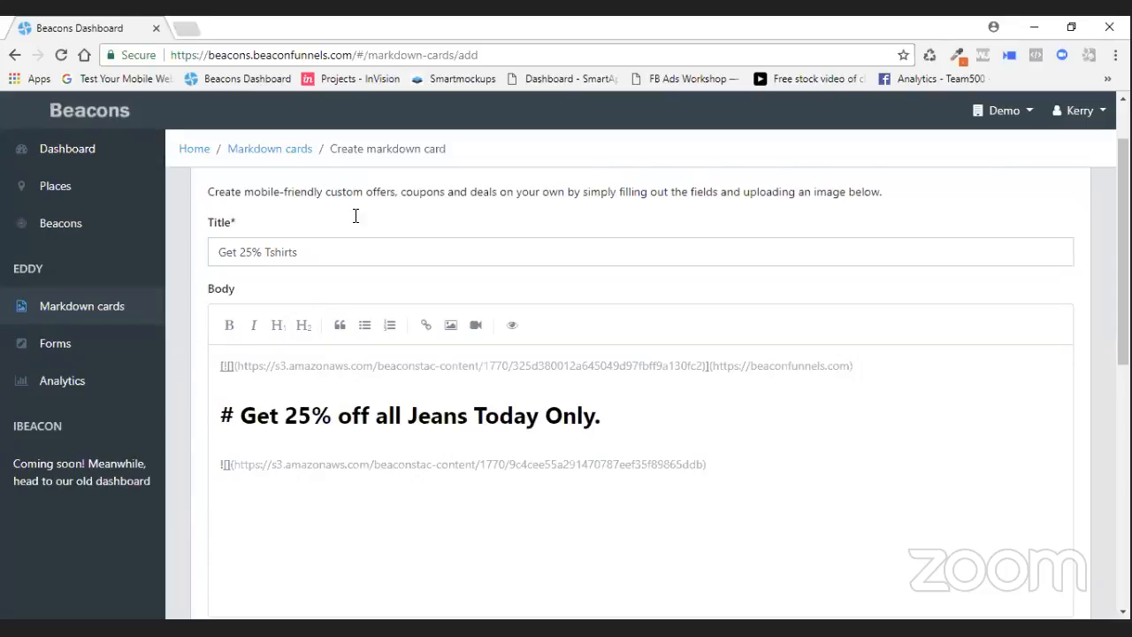
left_click(512, 326)
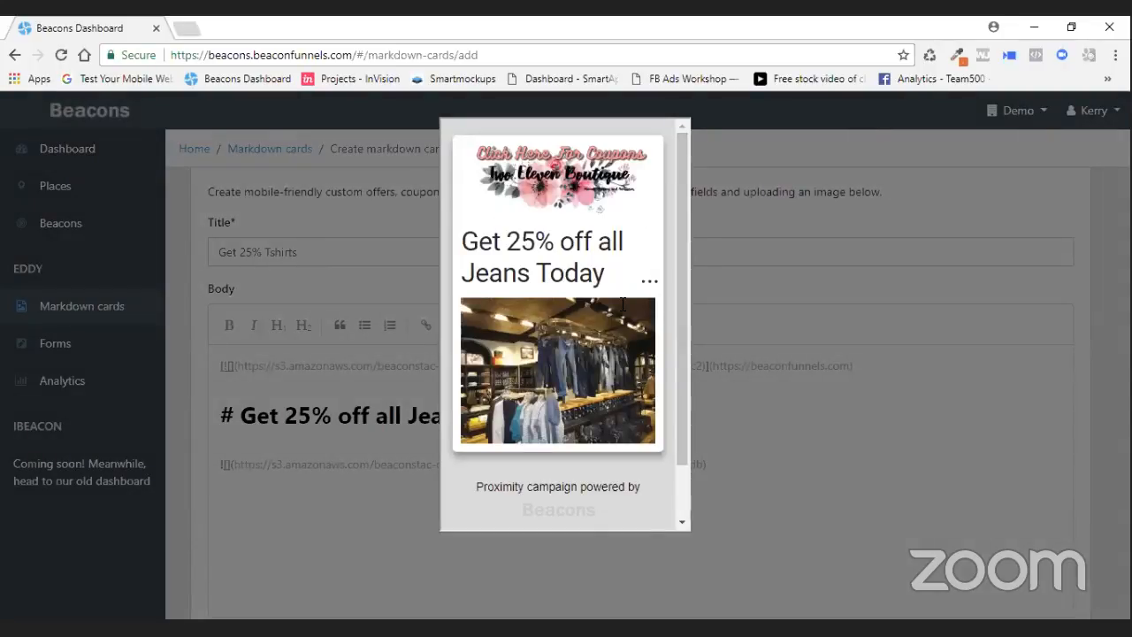
left_click(718, 466)
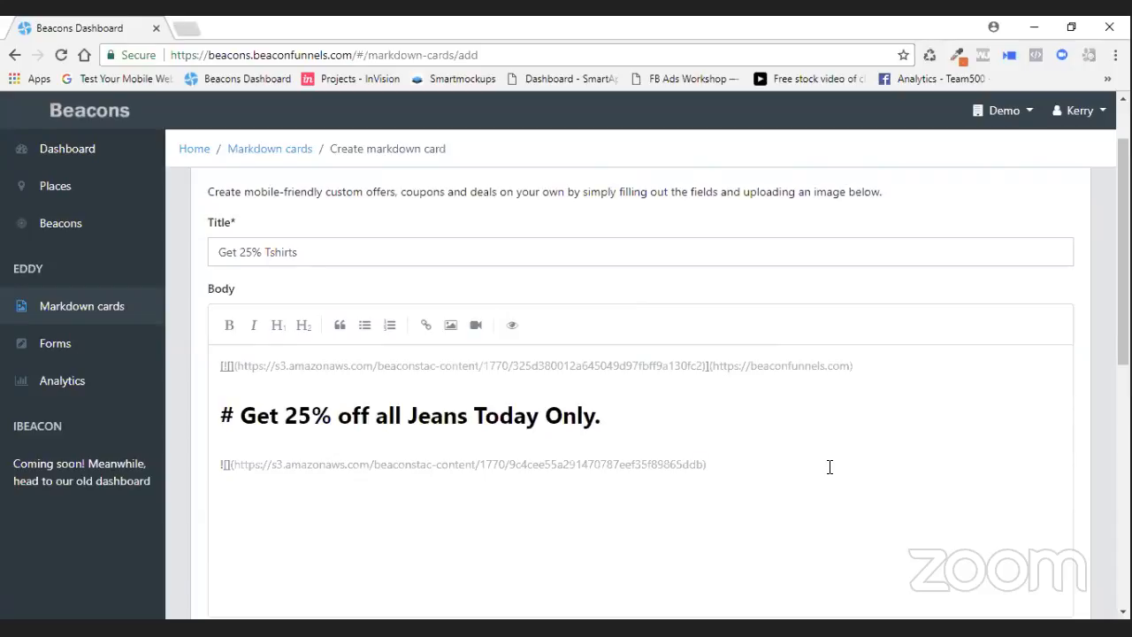
- Add the line Other purchase this item when buying jeans below the jeans image
type("Mo")
key("BackSpace")
key("BackSpace")
key("BackSpace")
type("Other purcahes this ite")
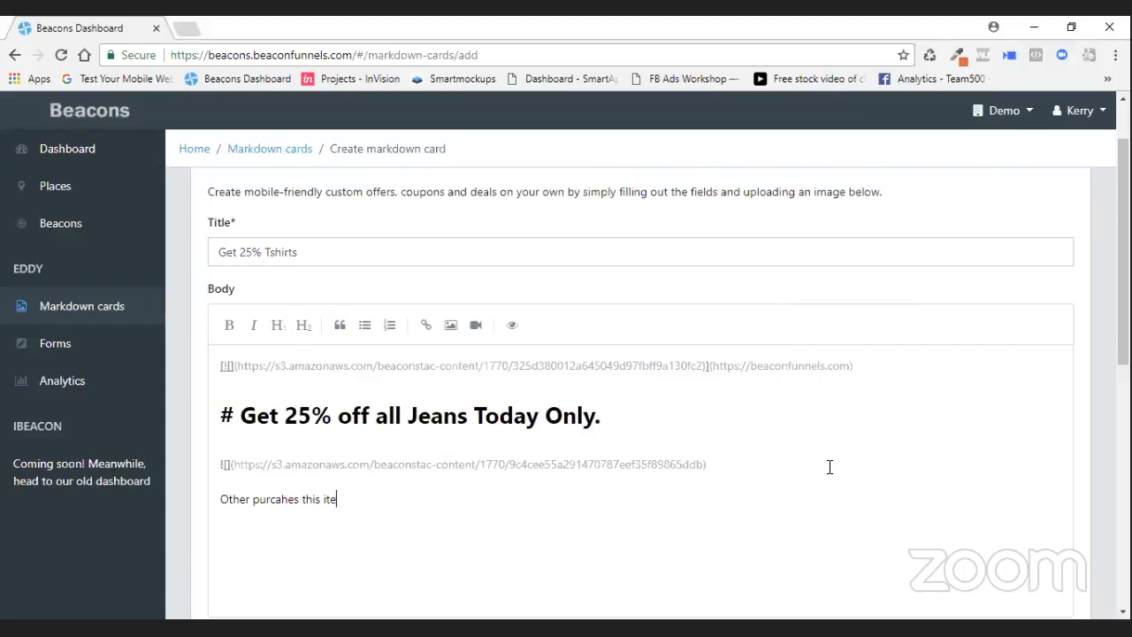
type("m when buying jeans")
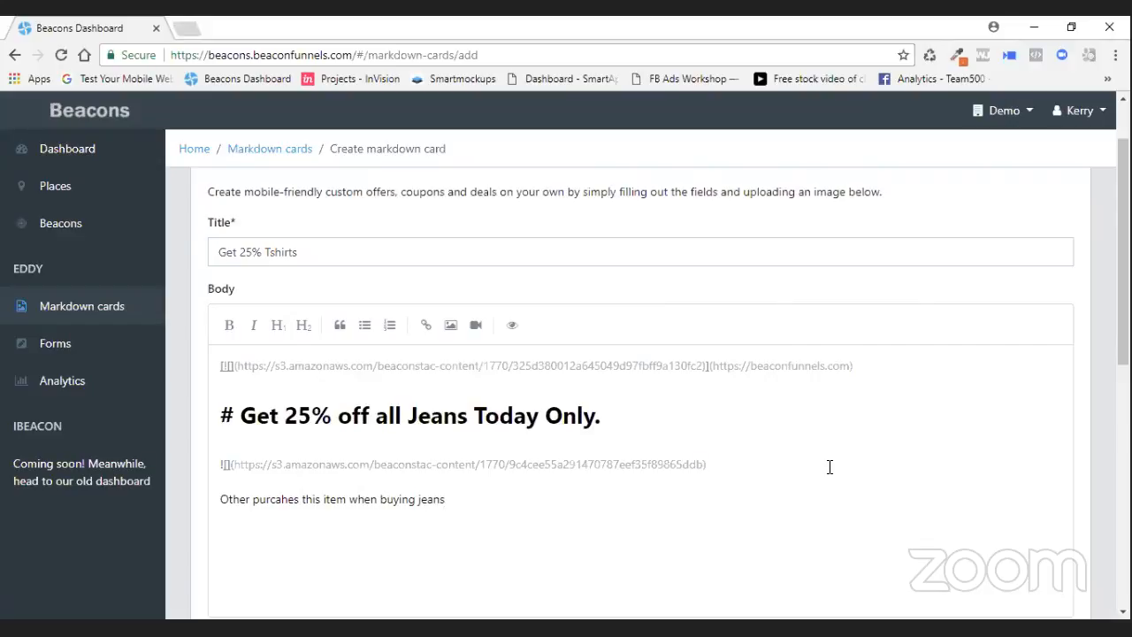
key("Left")
key("Left")
key("Left")
key("Left")
key("Left")
key("Left")
key("Left")
key("Left")
key("Left")
key("Left")
key("Left")
key("Left")
key("Left")
key("Left")
key("Left")
key("Left")
key("Left")
key("Left")
key("Left")
key("Left")
key("Delete")
key("Right")
type("a")
key("Right")
key("BackSpace")
key("Right")
type("e")
key("Right")
key("Right")
- Upload and insert a second image below the caption line
left_click(451, 329)
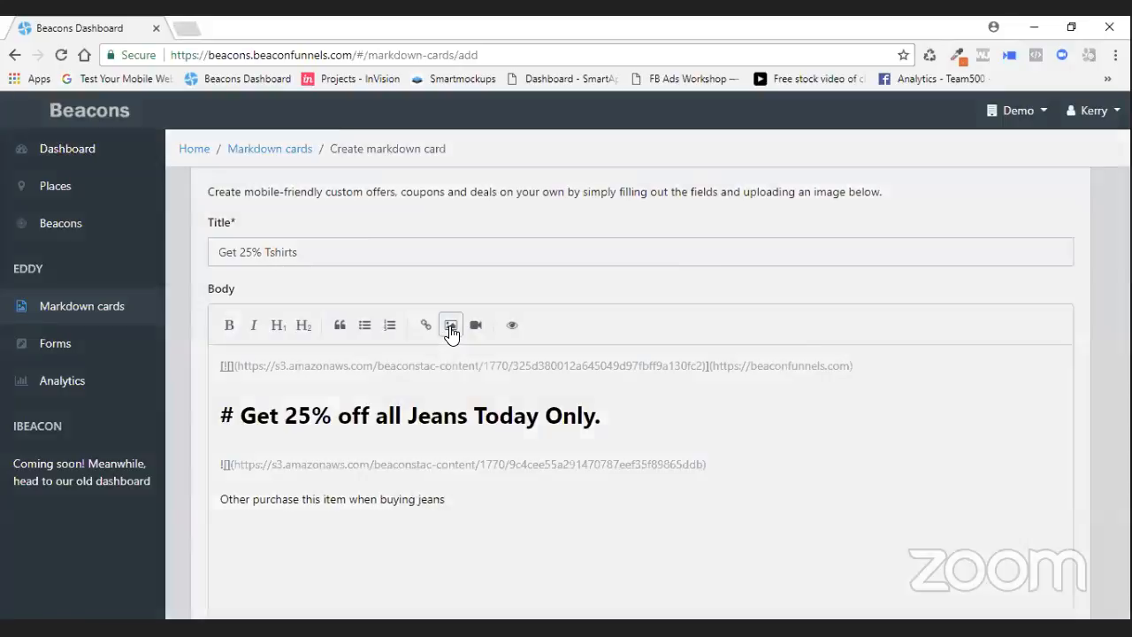
left_click(517, 336)
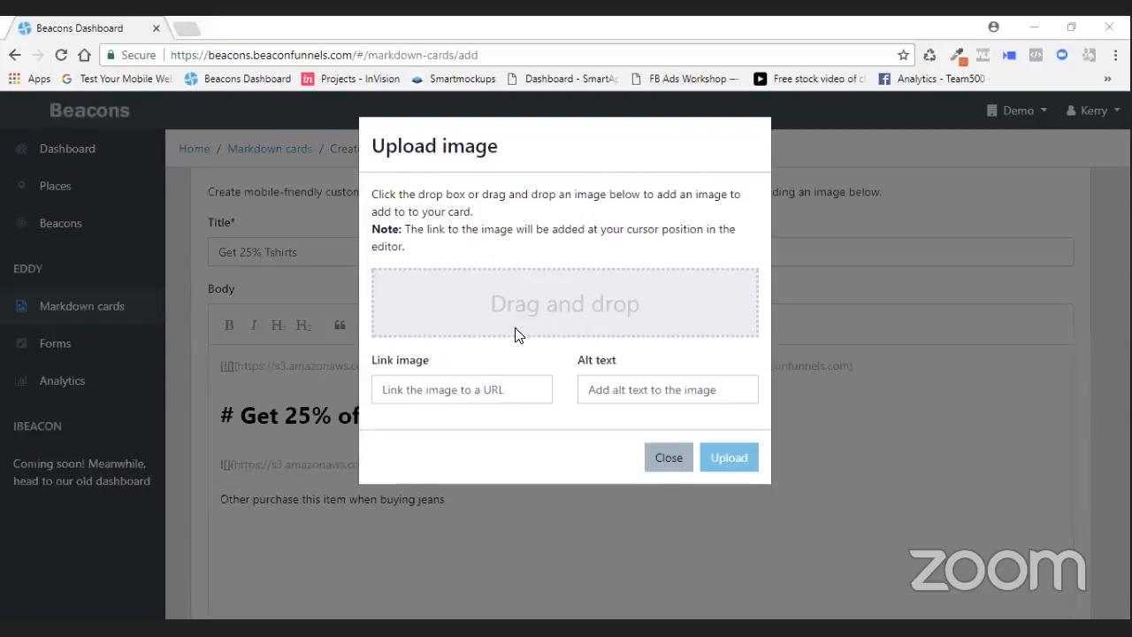
left_click(701, 425)
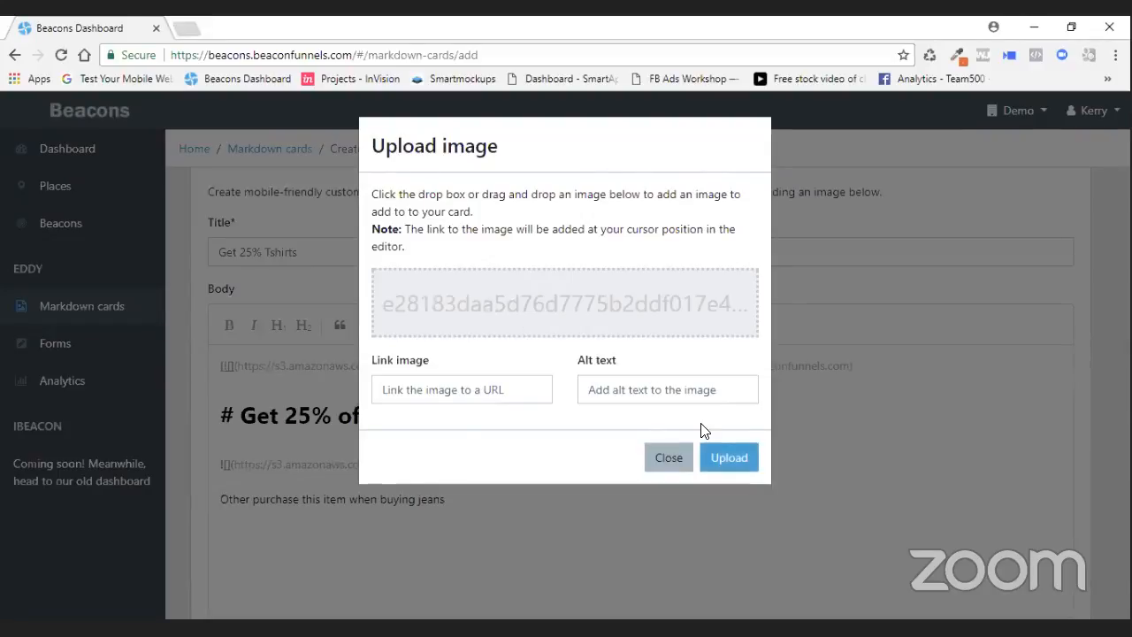
left_click(733, 460)
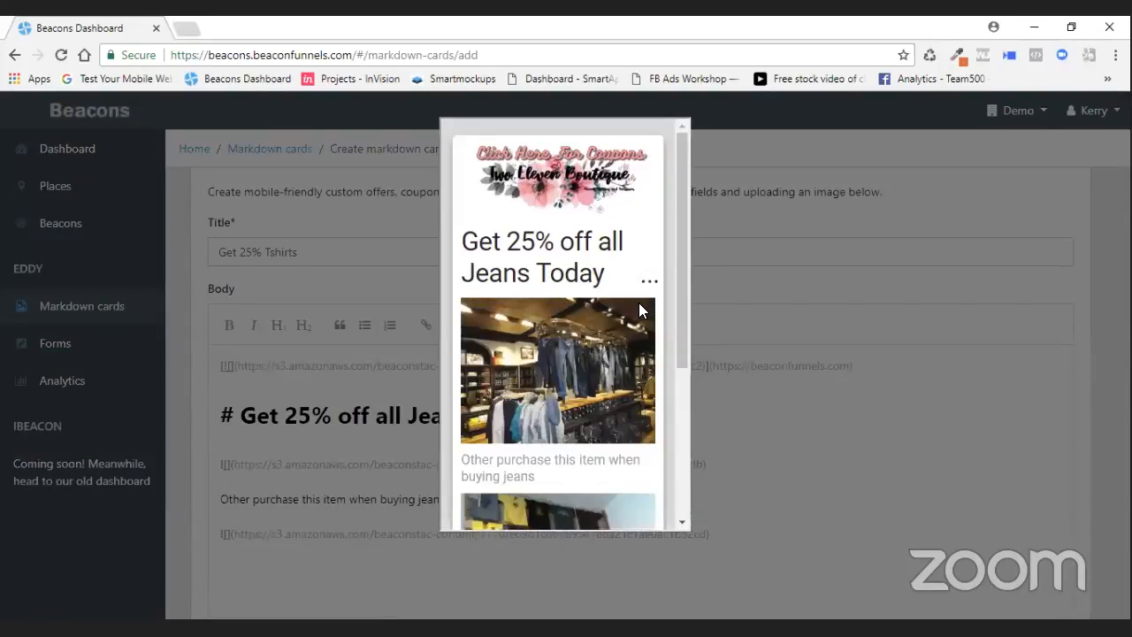
- Start a link on a new line below the second image with the link text Click Here For Coupons
left_click_drag(684, 333, 674, 463)
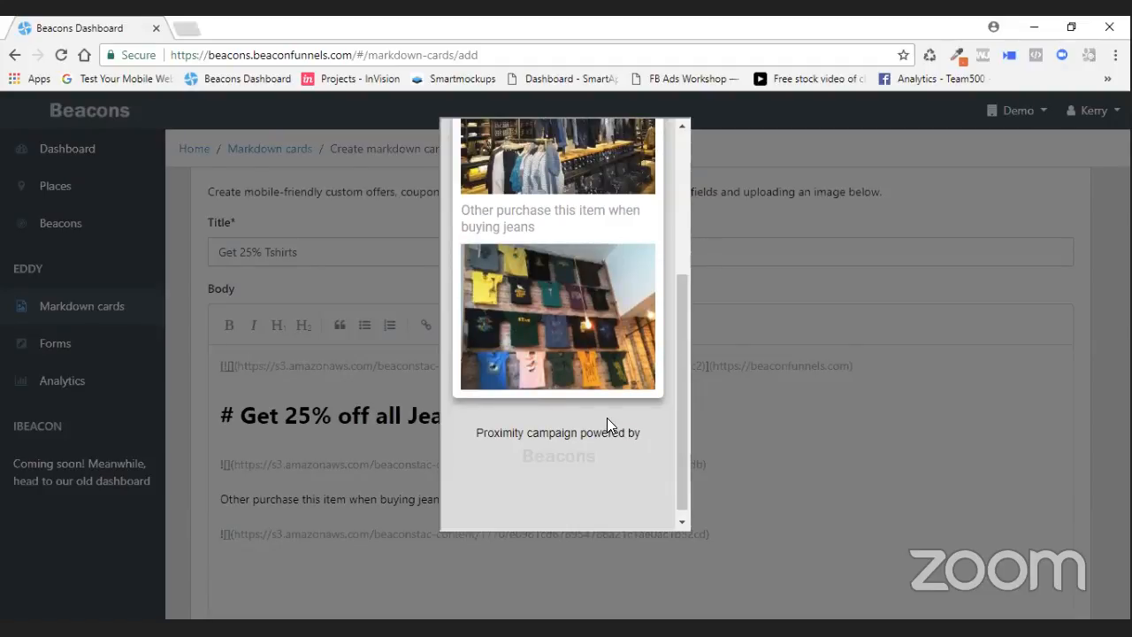
left_click(691, 382)
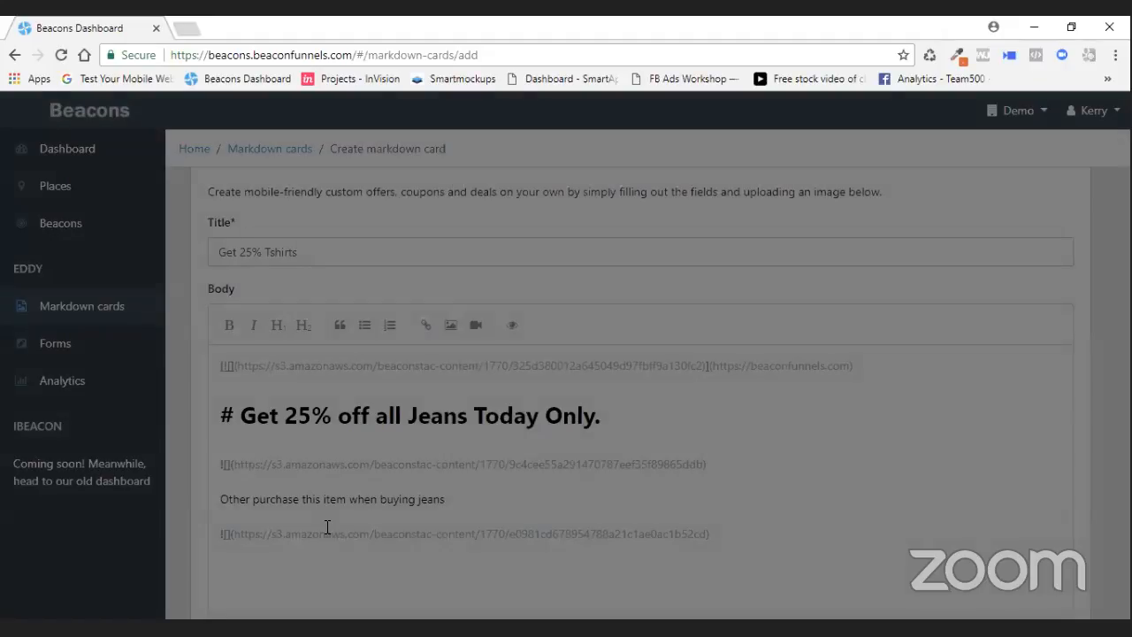
key("Return")
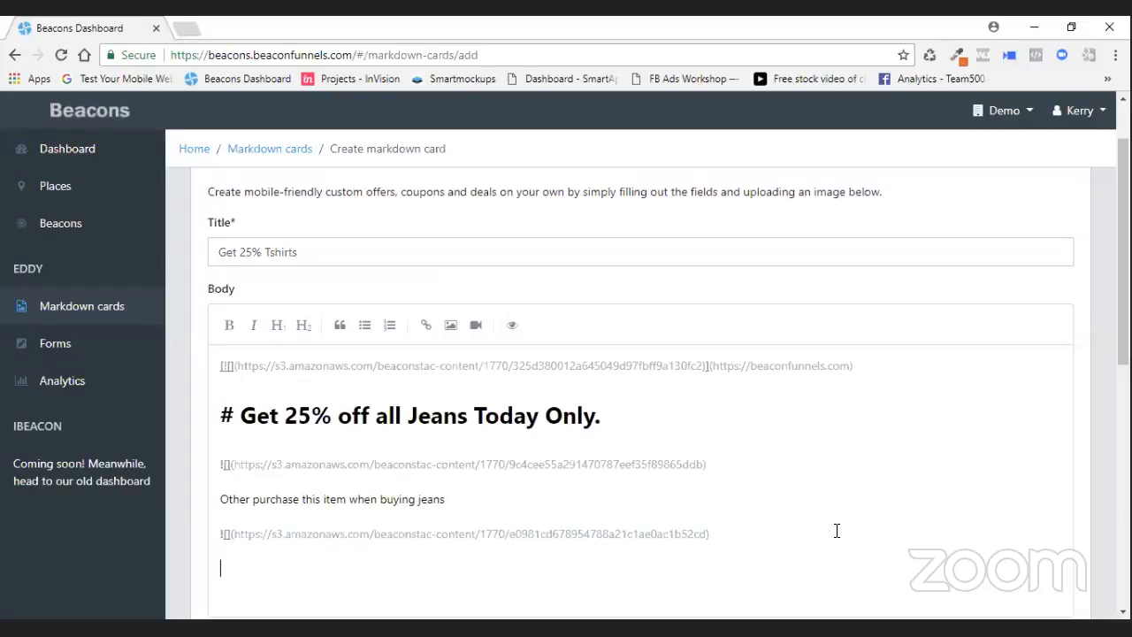
left_click(425, 329)
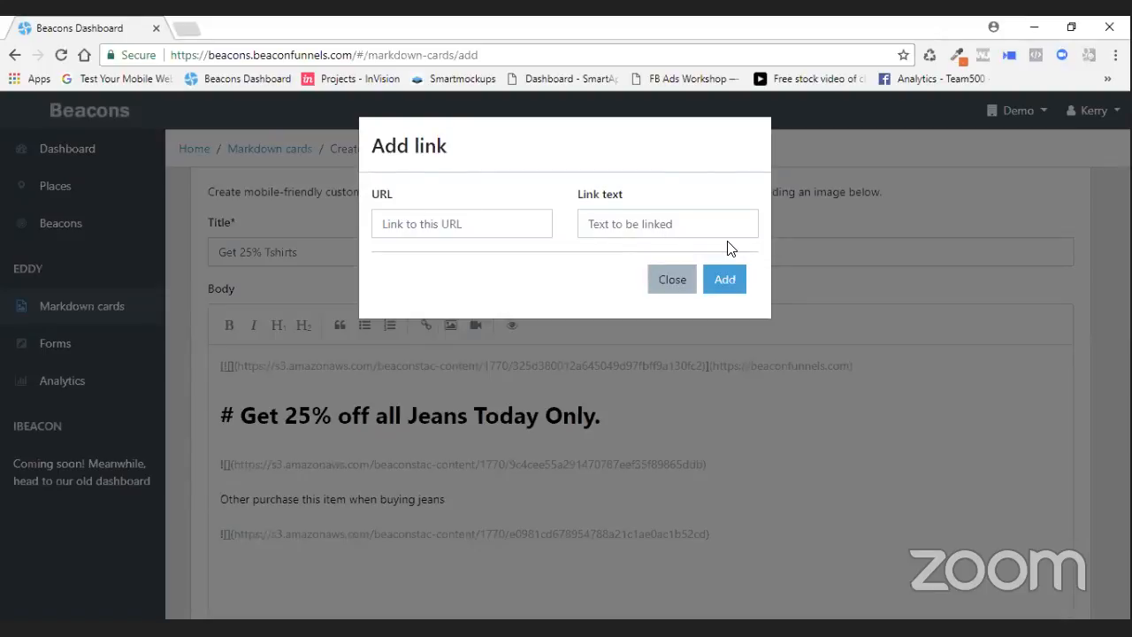
type("Clcik Here For Coupons")
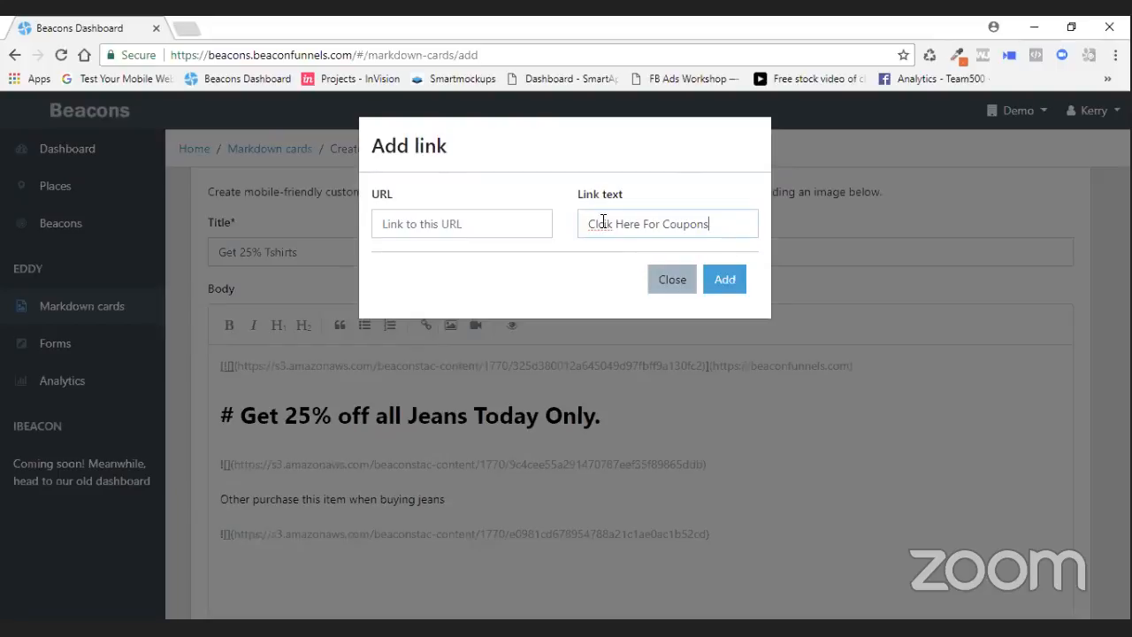
key("BackSpace")
type("c")
- Open gitdigi.mobi in a new tab, enter its panel, and search the web apps for the account's name
left_click(186, 29)
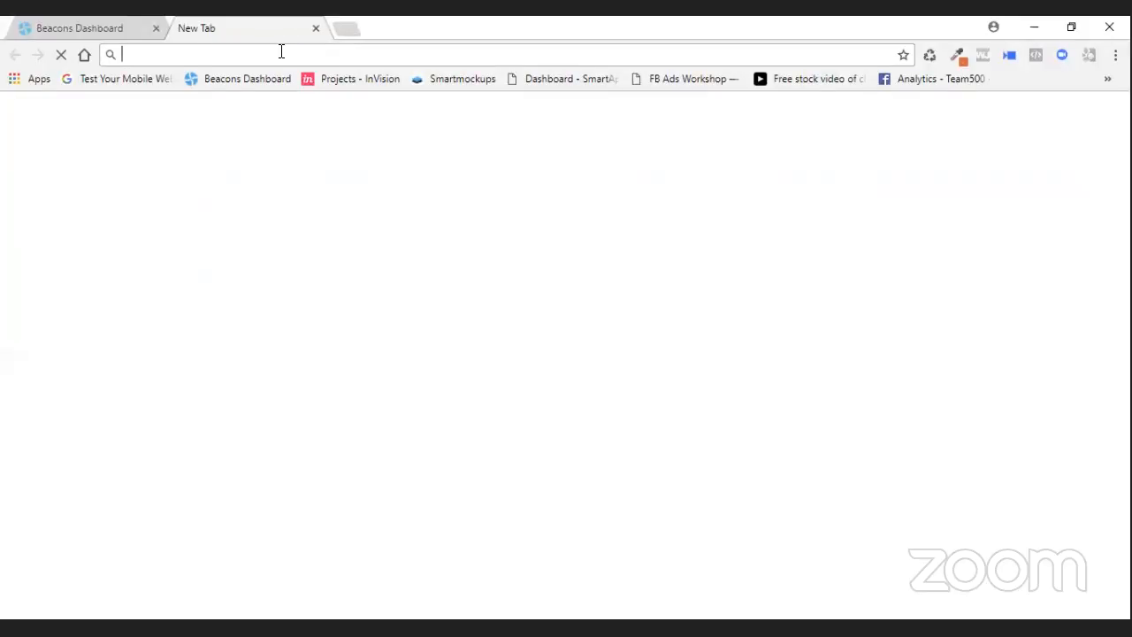
type("go")
key("BackSpace")
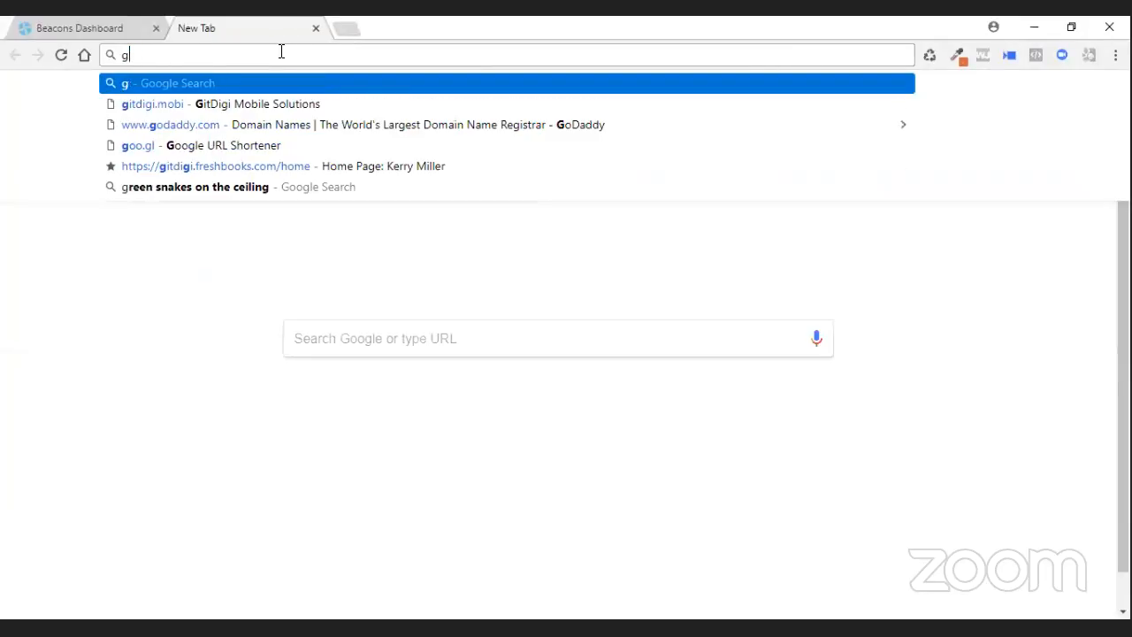
type("it")
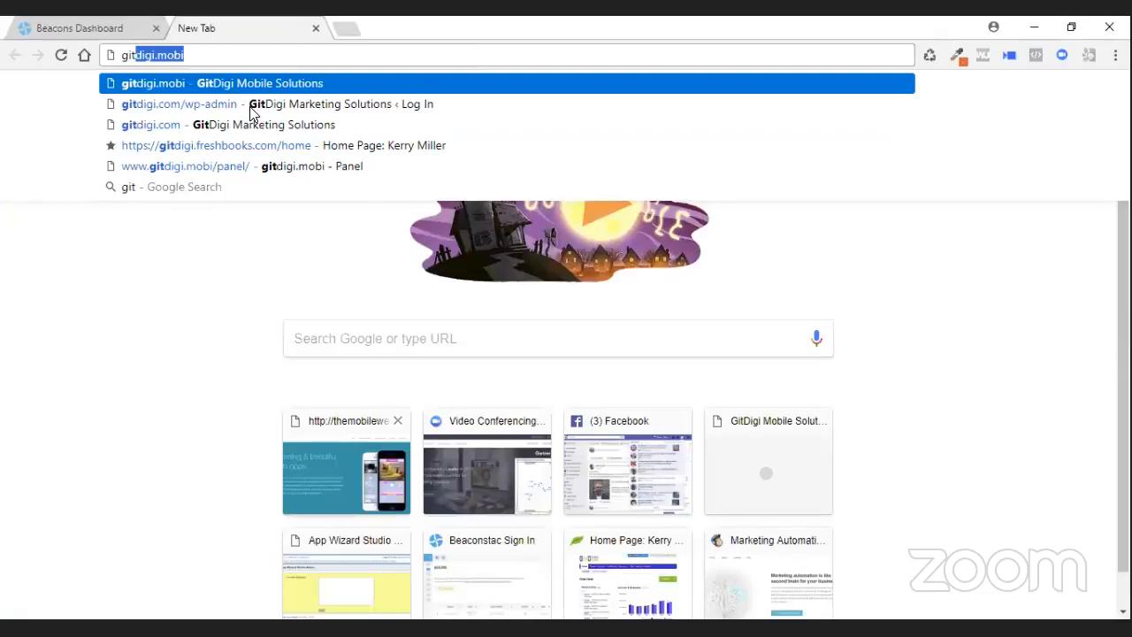
key("Return")
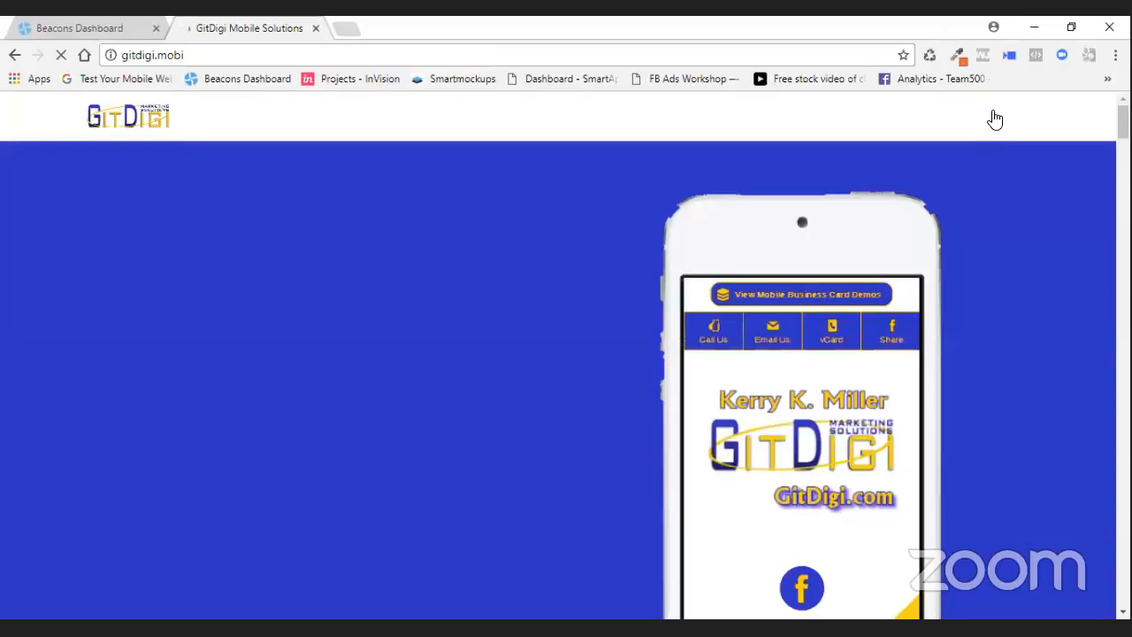
left_click(1016, 117)
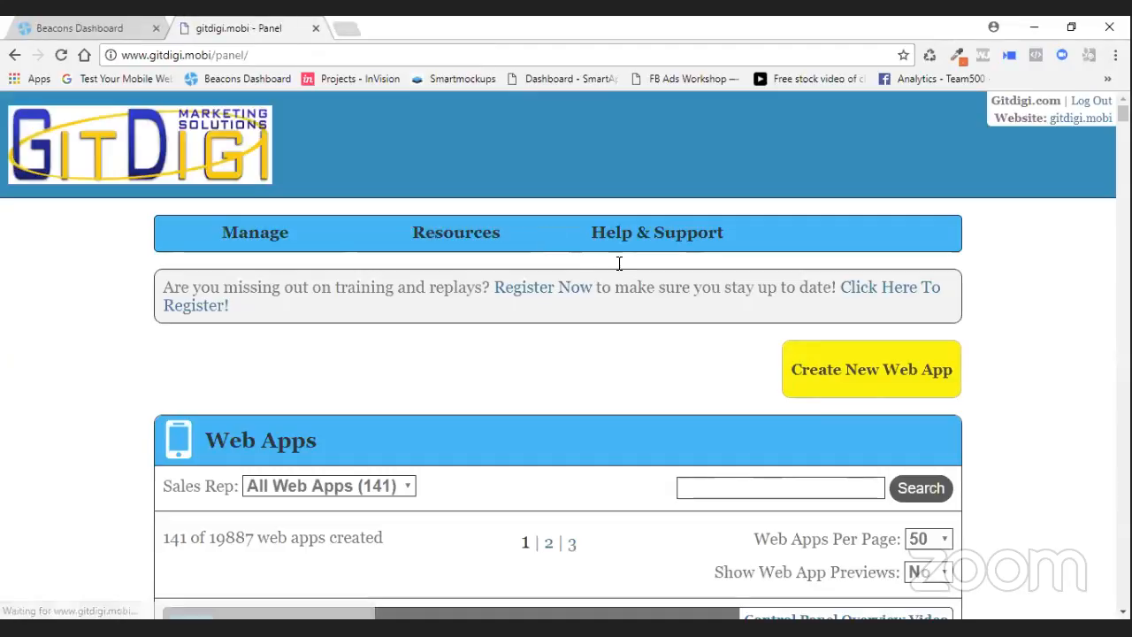
scroll(755, 470, "down", 1)
left_click(743, 400)
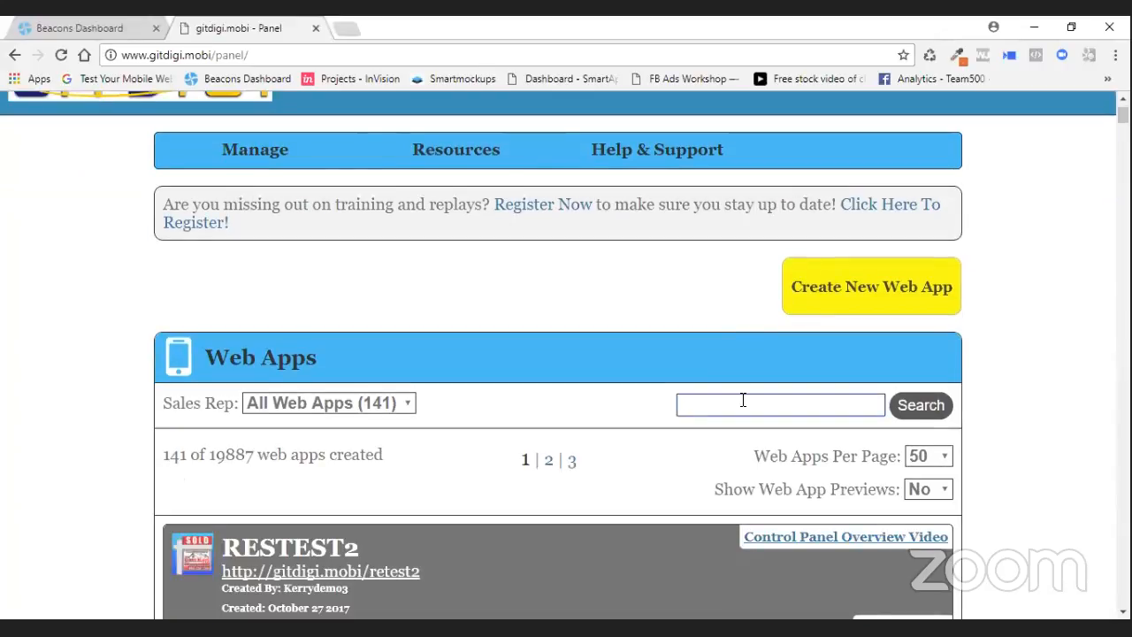
type("kerry")
left_click(699, 446)
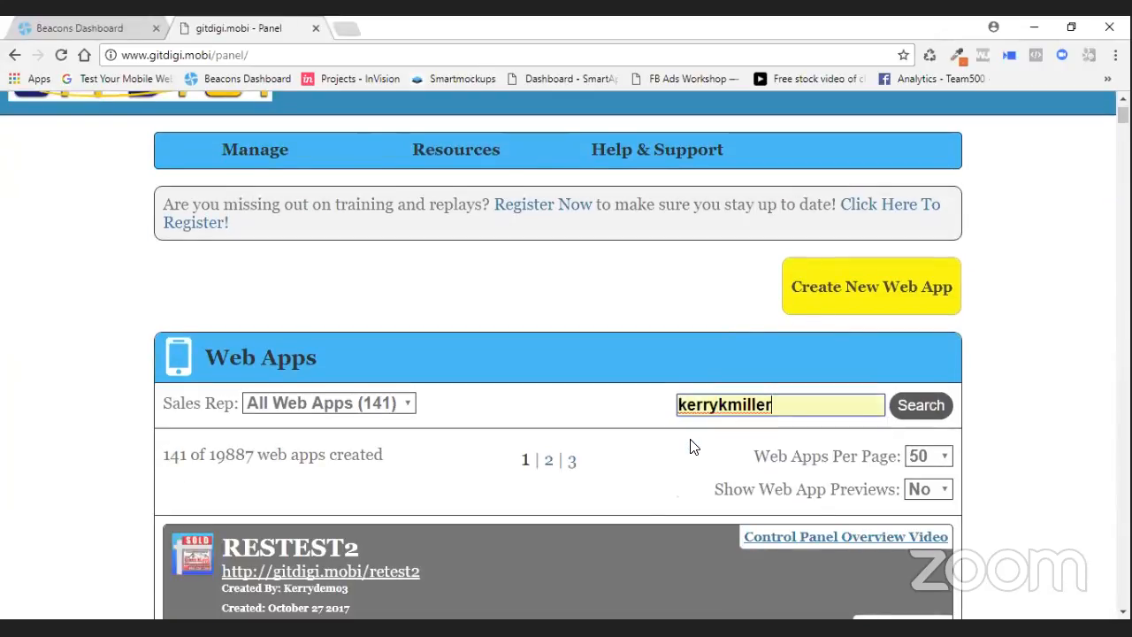
left_click(916, 405)
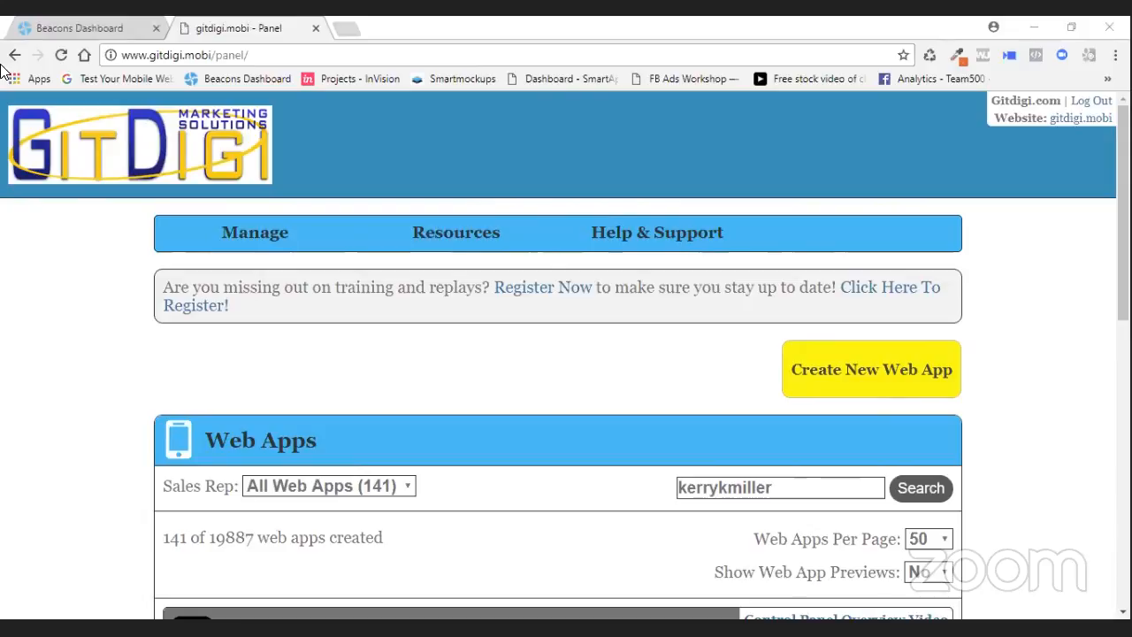
- Open the Proximity Beacon Marketing web app editor and copy the Click Here For More Information link address
scroll(681, 381, "down", 5)
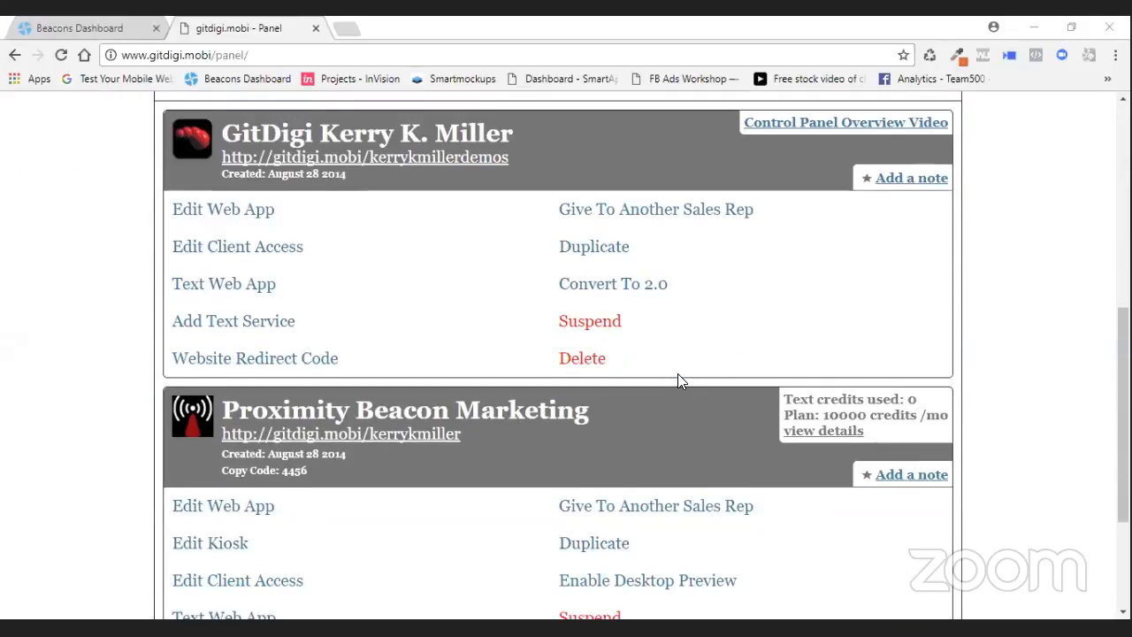
scroll(678, 376, "down", 2)
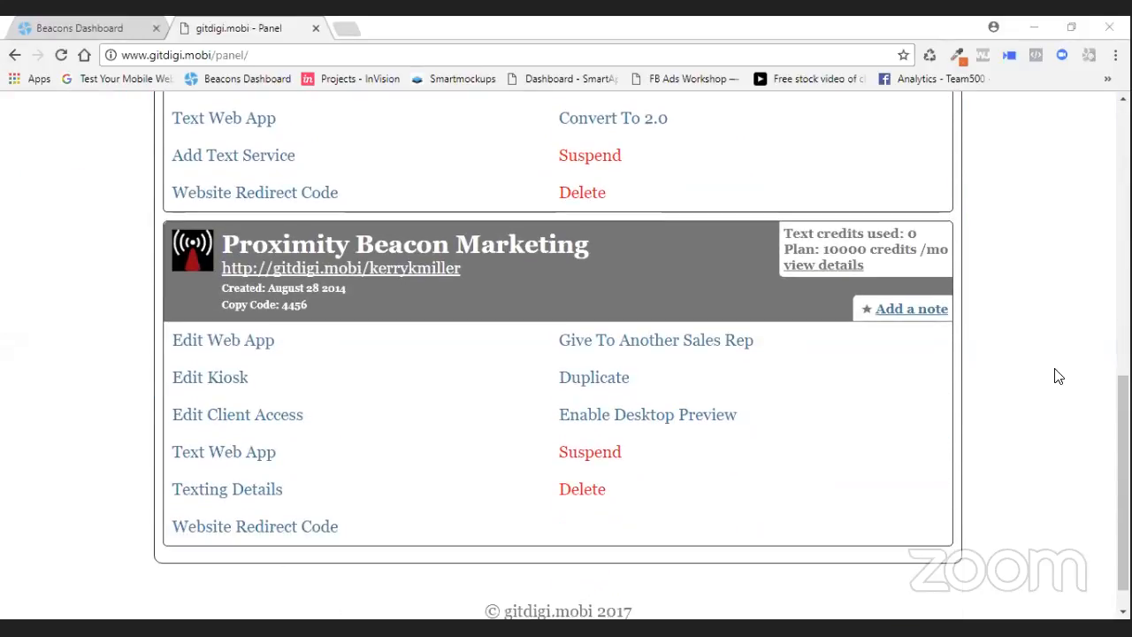
left_click(244, 345)
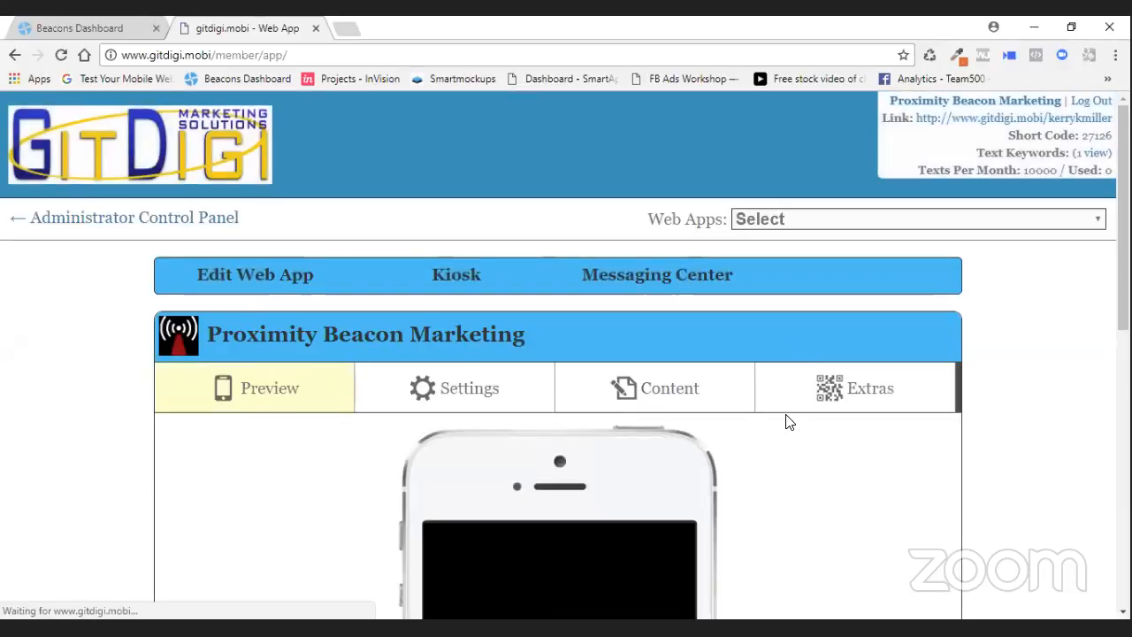
scroll(786, 421, "down", 3)
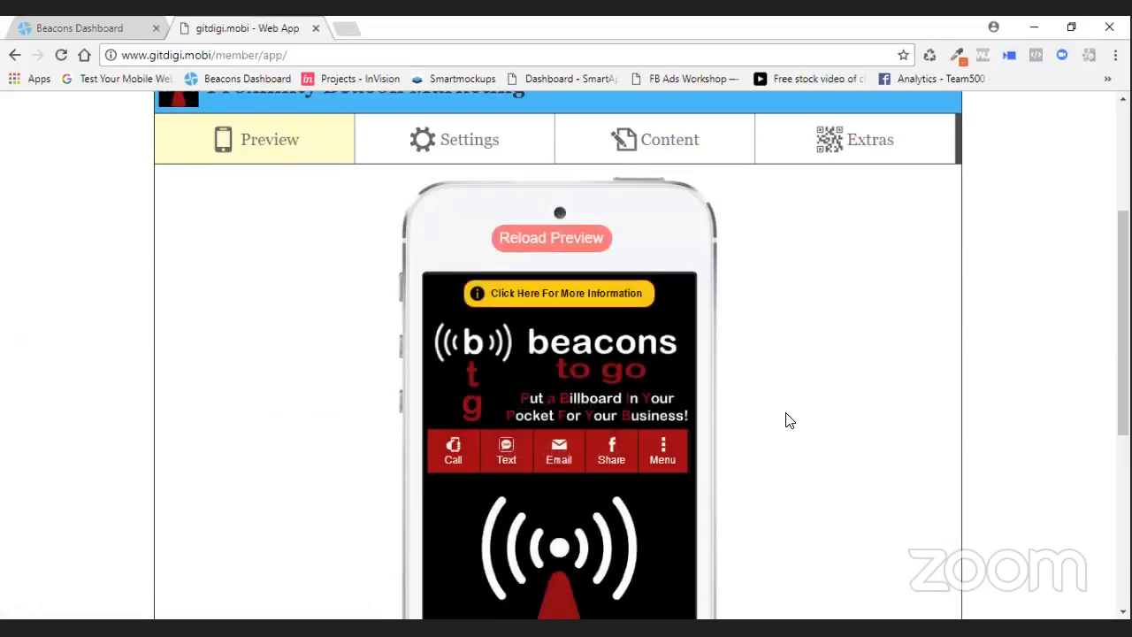
scroll(789, 415, "down", 1)
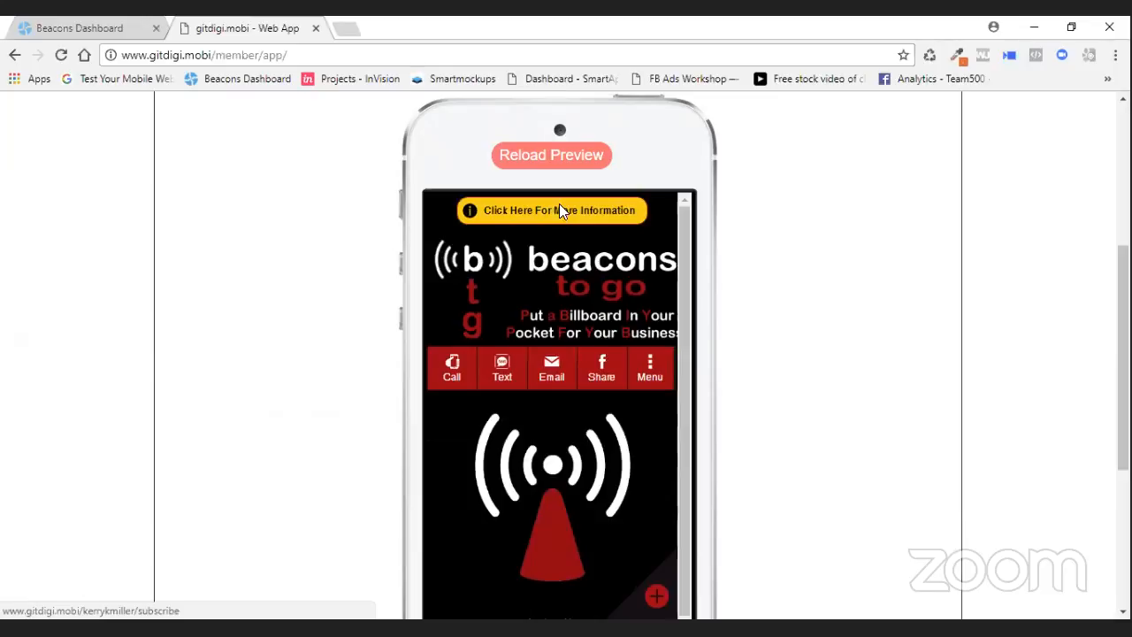
right_click(571, 215)
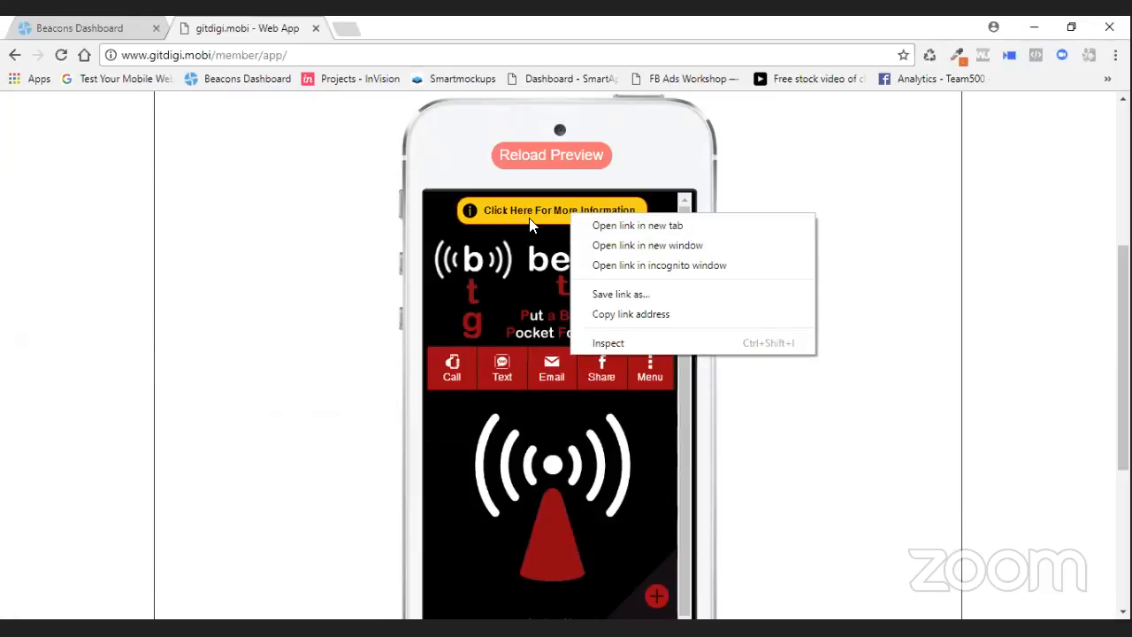
left_click(840, 171)
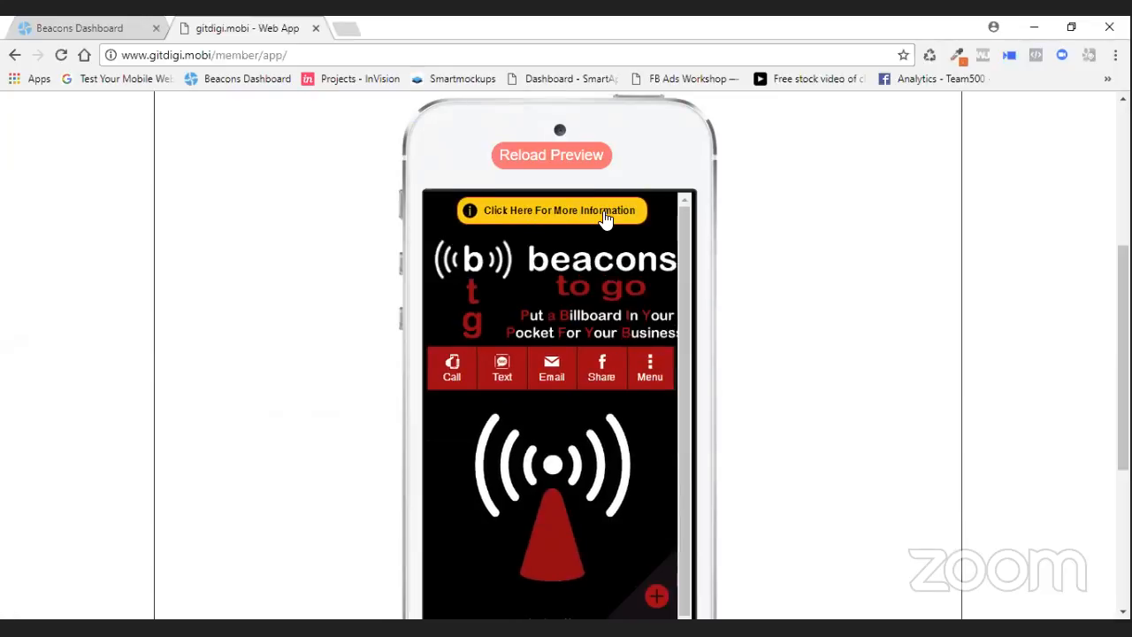
right_click(536, 216)
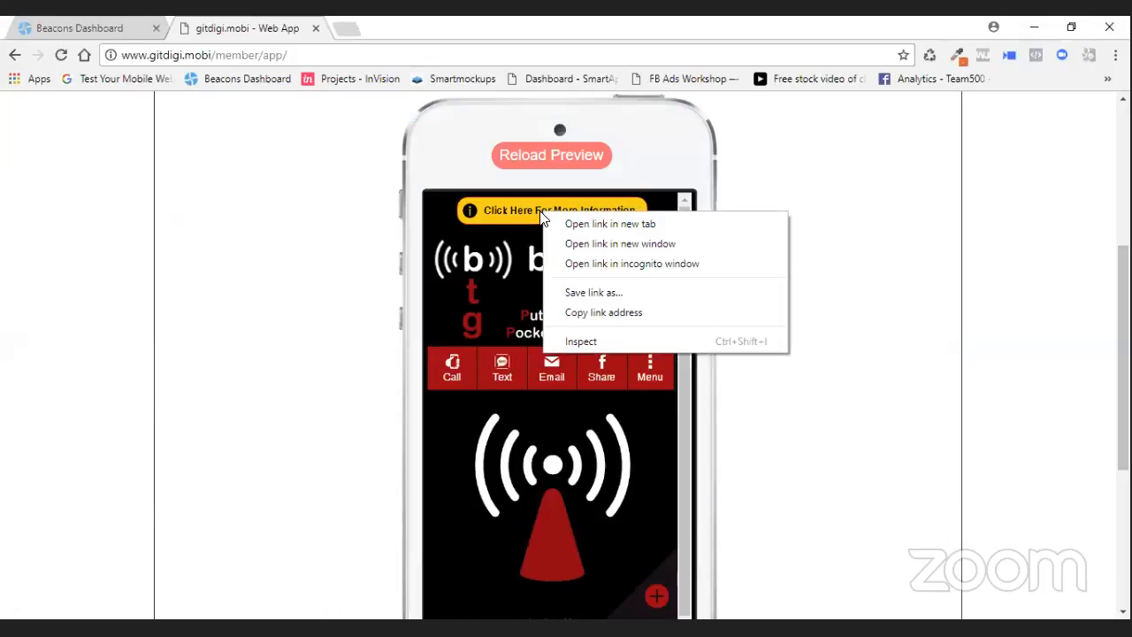
left_click(616, 312)
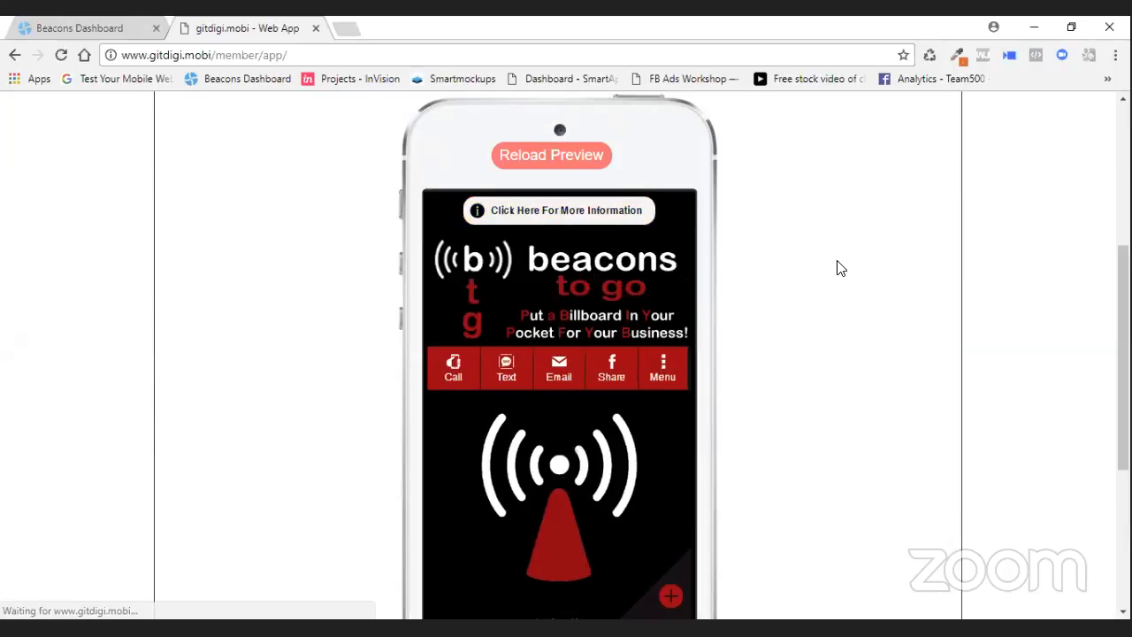
left_click_drag(681, 330, 680, 251)
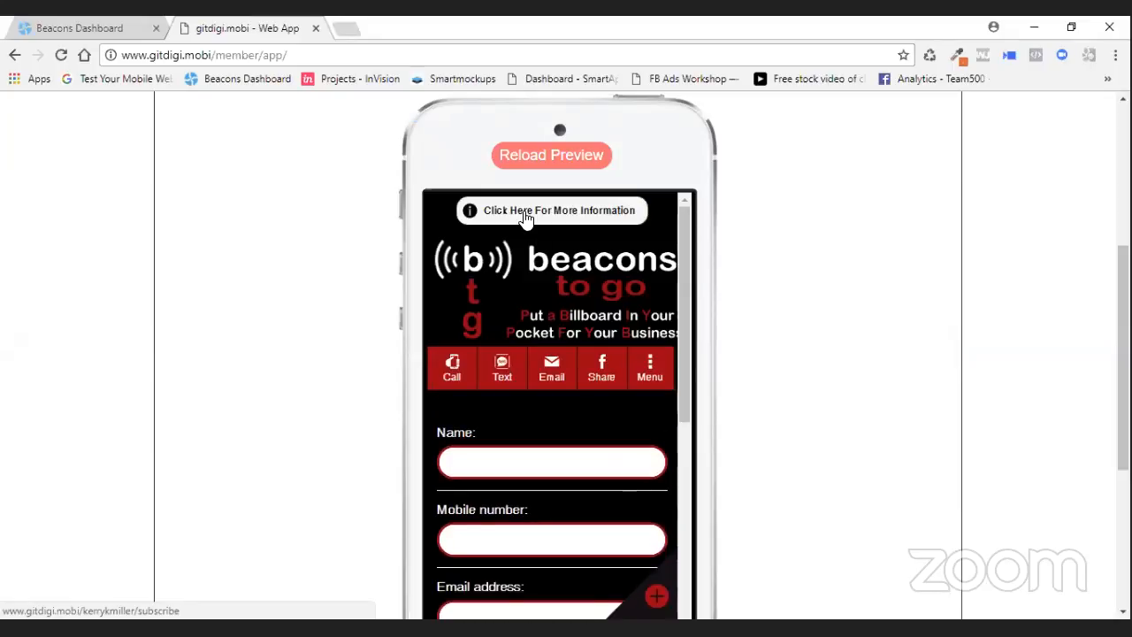
right_click(525, 215)
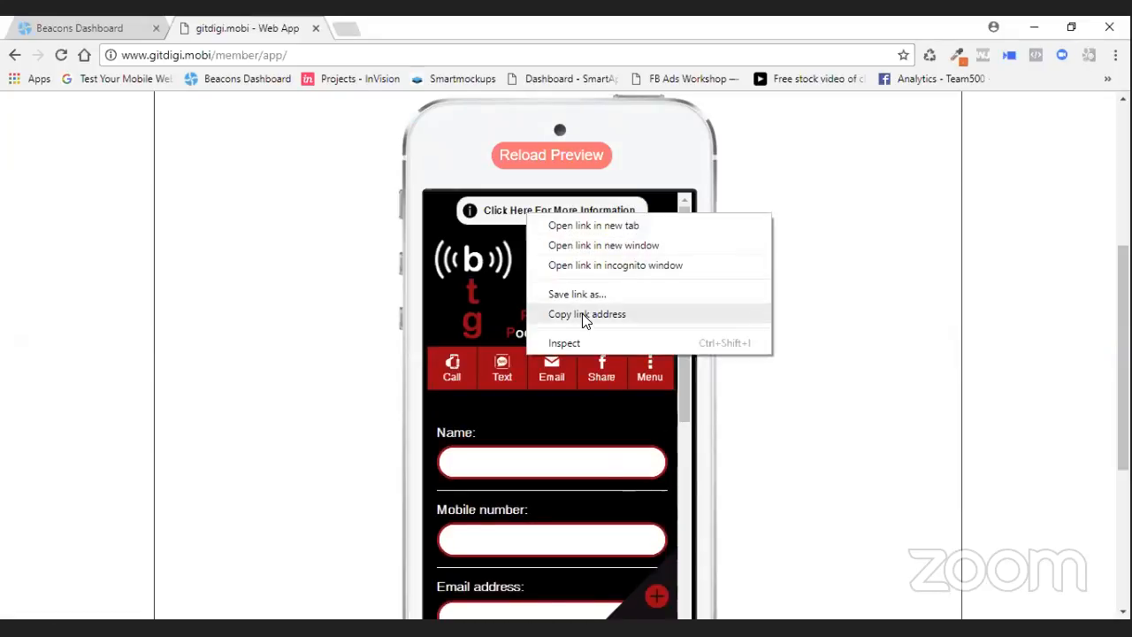
left_click(584, 317)
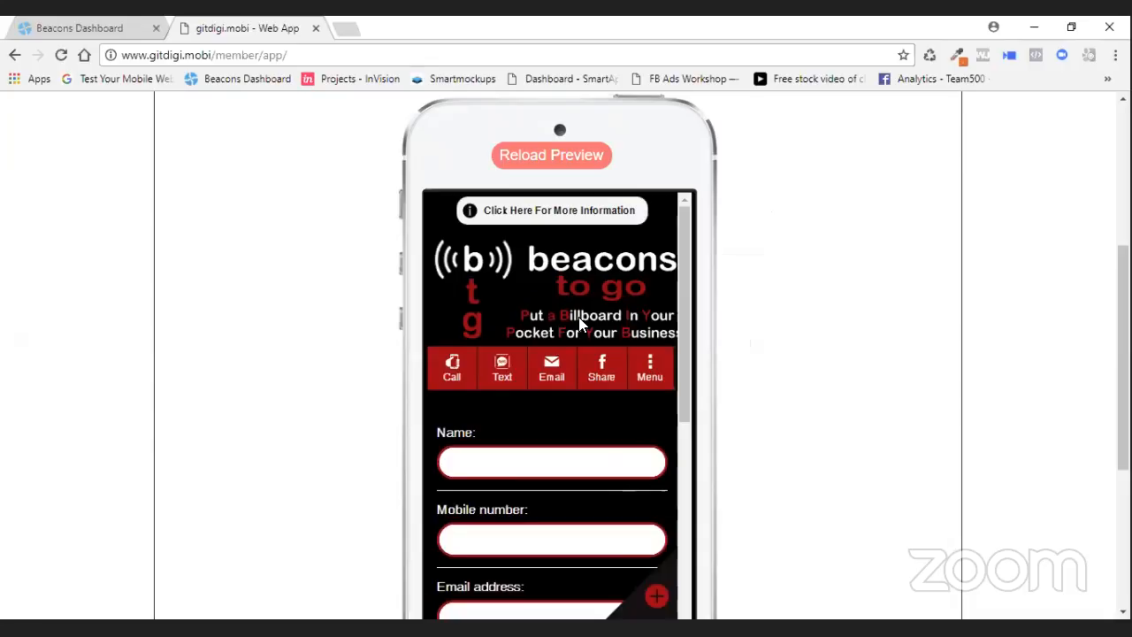
- Paste the copied subscribe page URL as the link address and add the link to the card
left_click(90, 28)
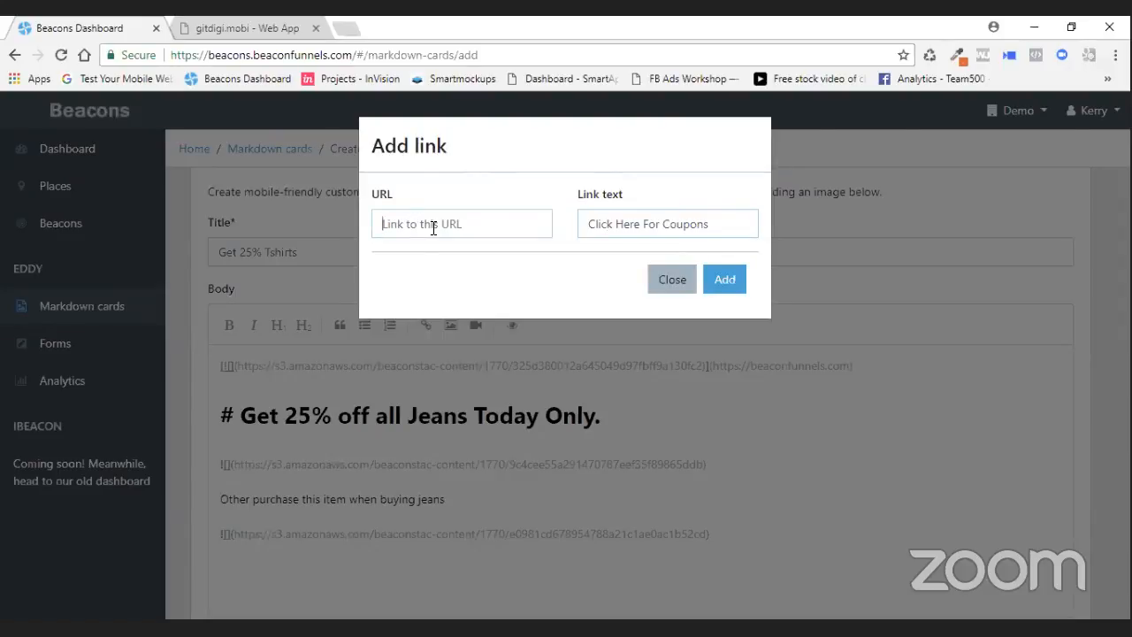
key("ctrl+v")
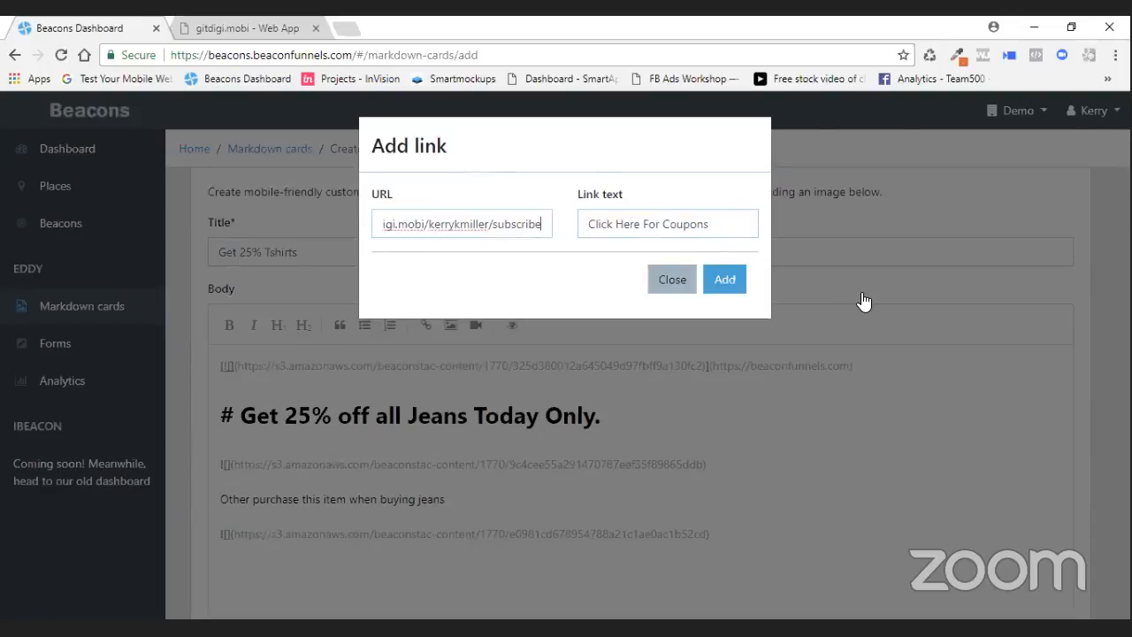
left_click_drag(539, 224, 311, 221)
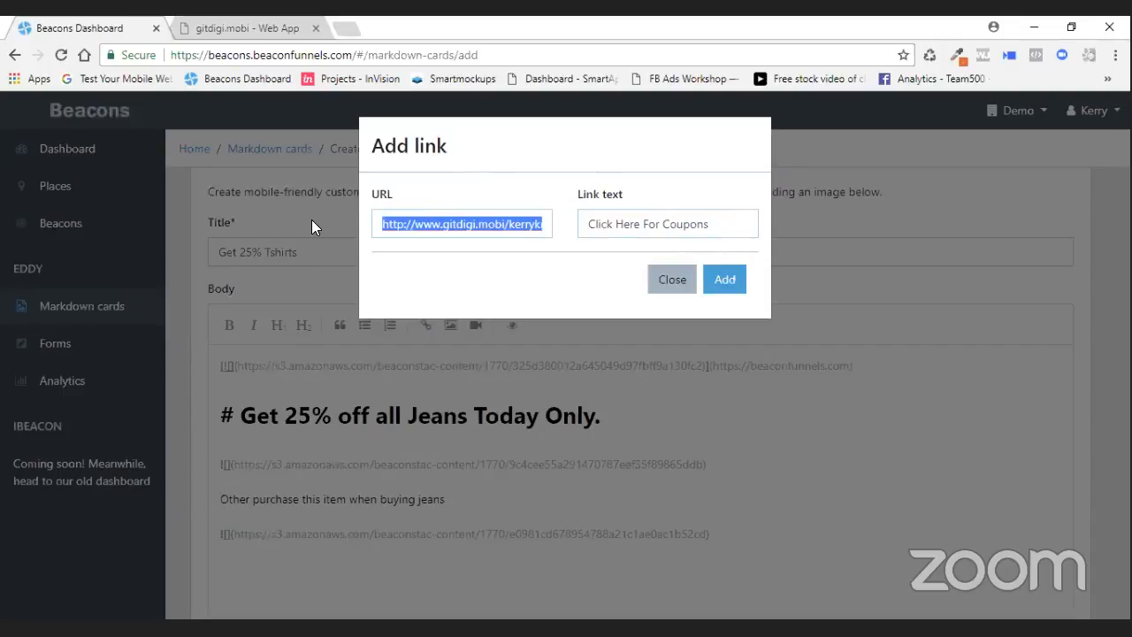
left_click(734, 288)
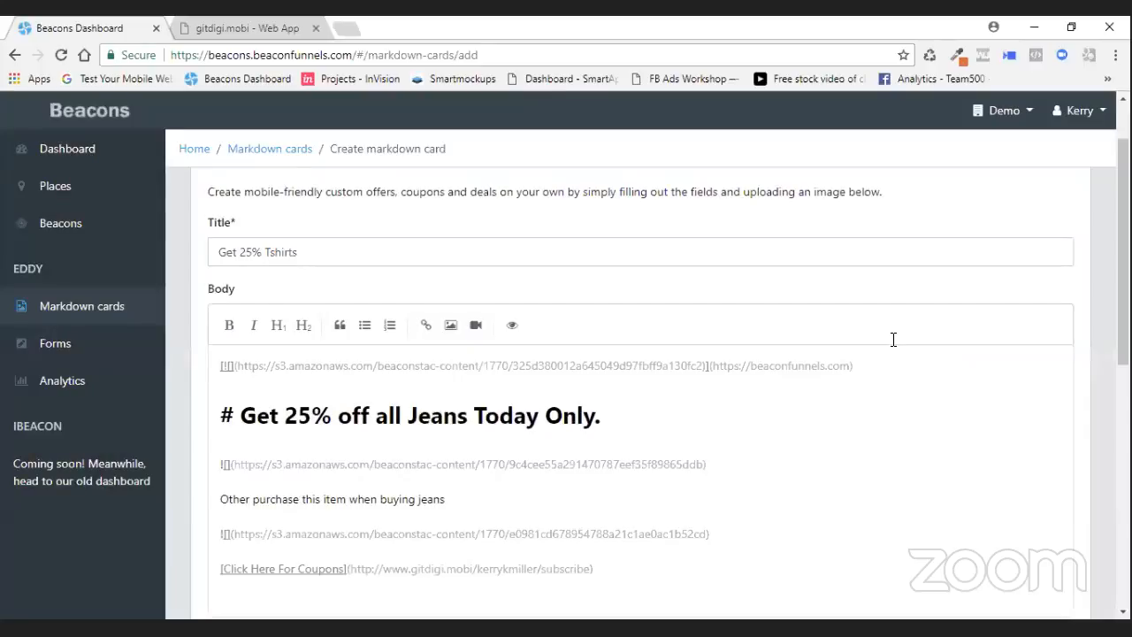
- Preview the card and test the Click Here For Coupons link
left_click(511, 328)
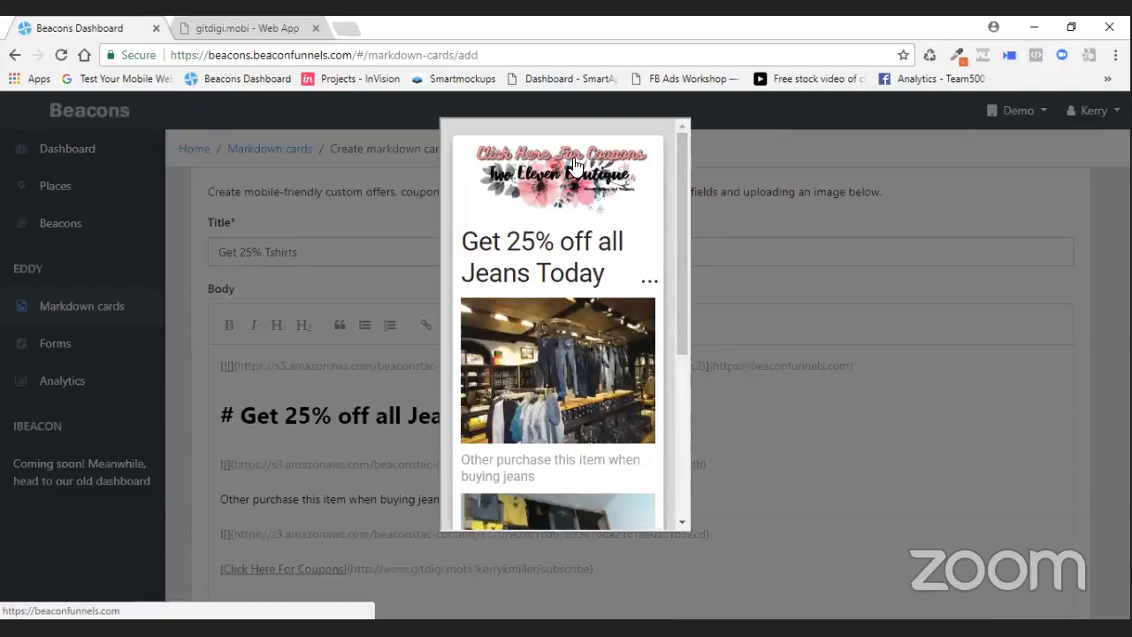
left_click_drag(679, 204, 679, 364)
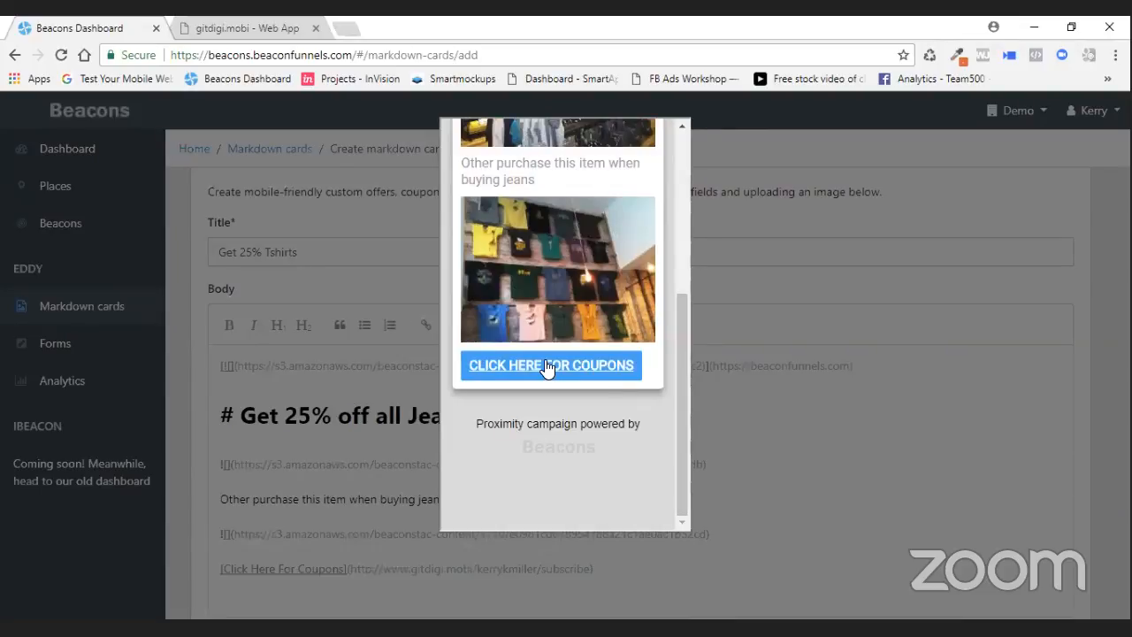
left_click(607, 205)
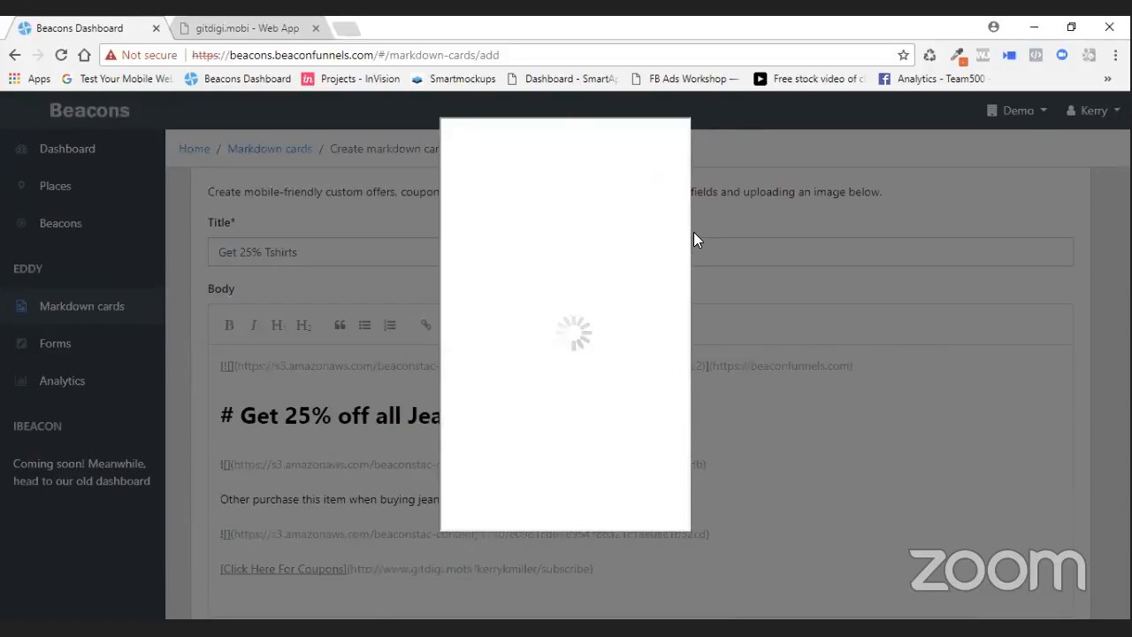
left_click_drag(681, 182, 690, 403)
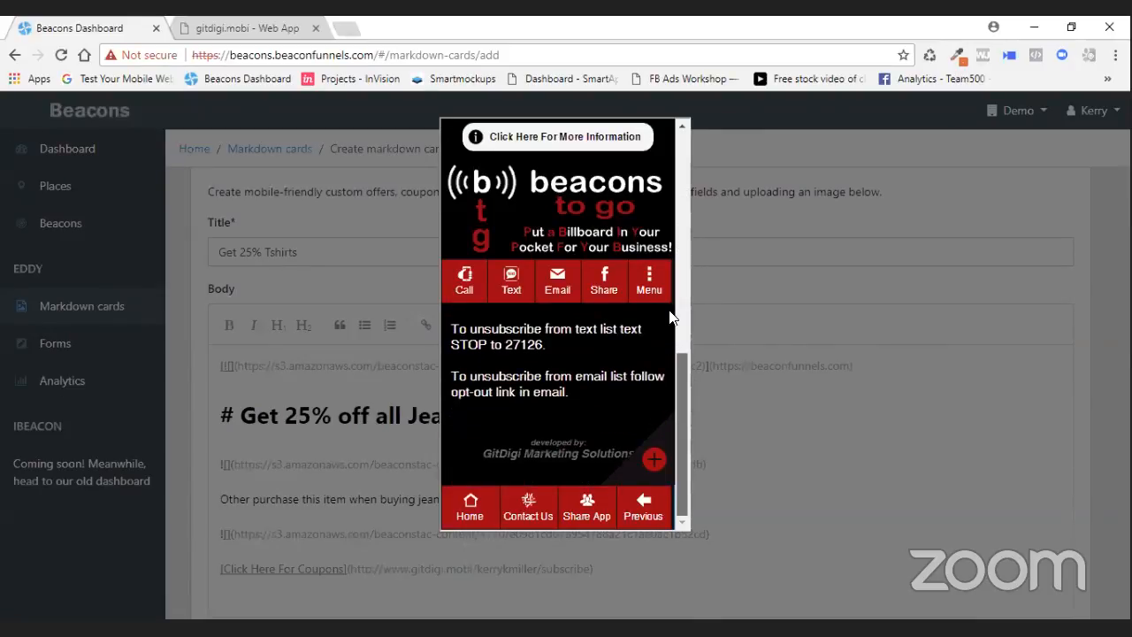
scroll(670, 317, "up", 10)
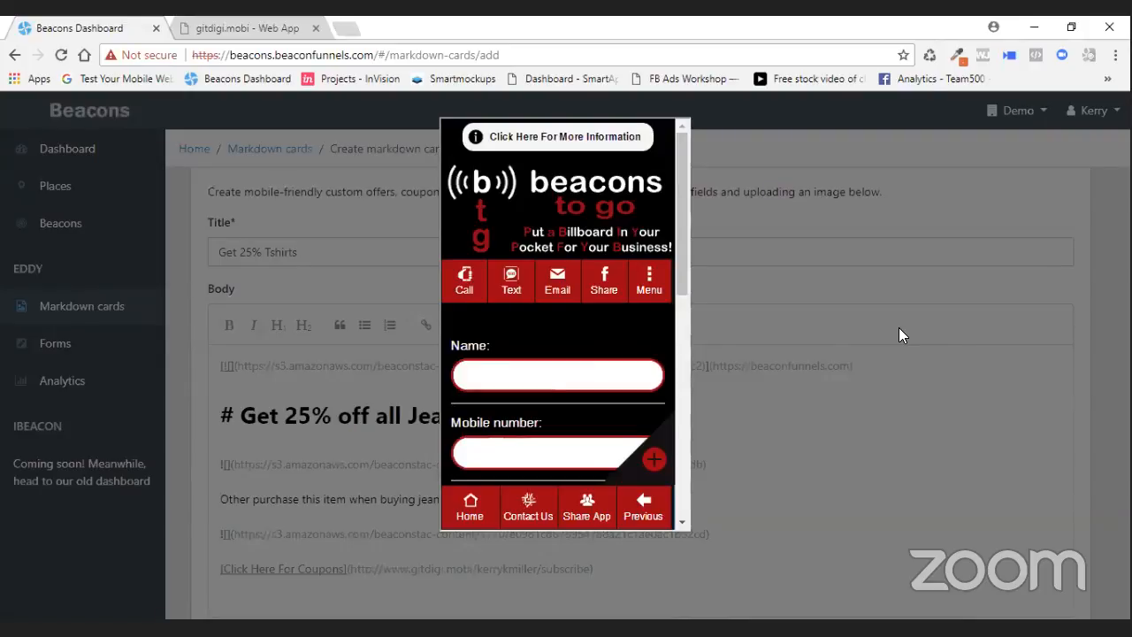
left_click(942, 212)
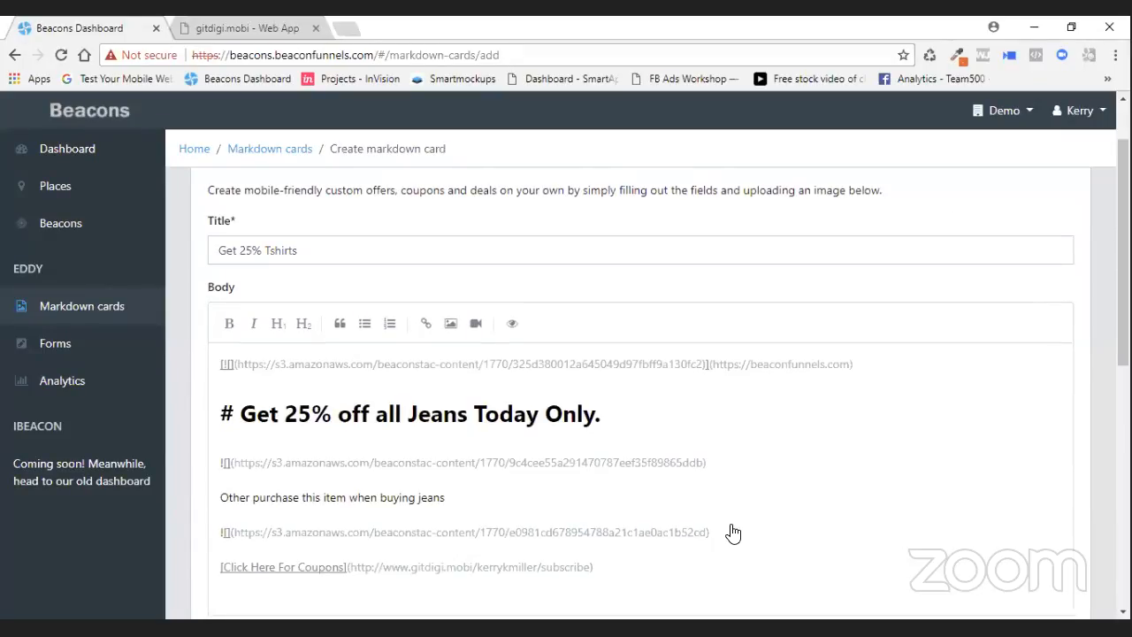
- Insert two blank lines between the second product image and the Click Here For Coupons link
scroll(733, 528, "down", 3)
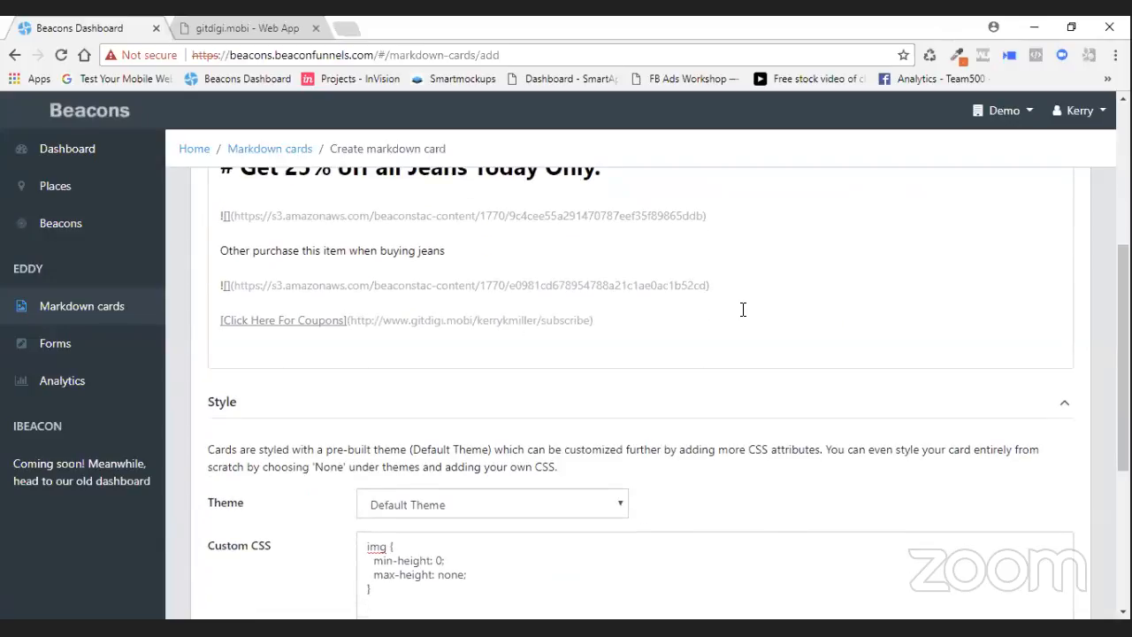
scroll(309, 311, "up", 1)
scroll(837, 410, "up", 1)
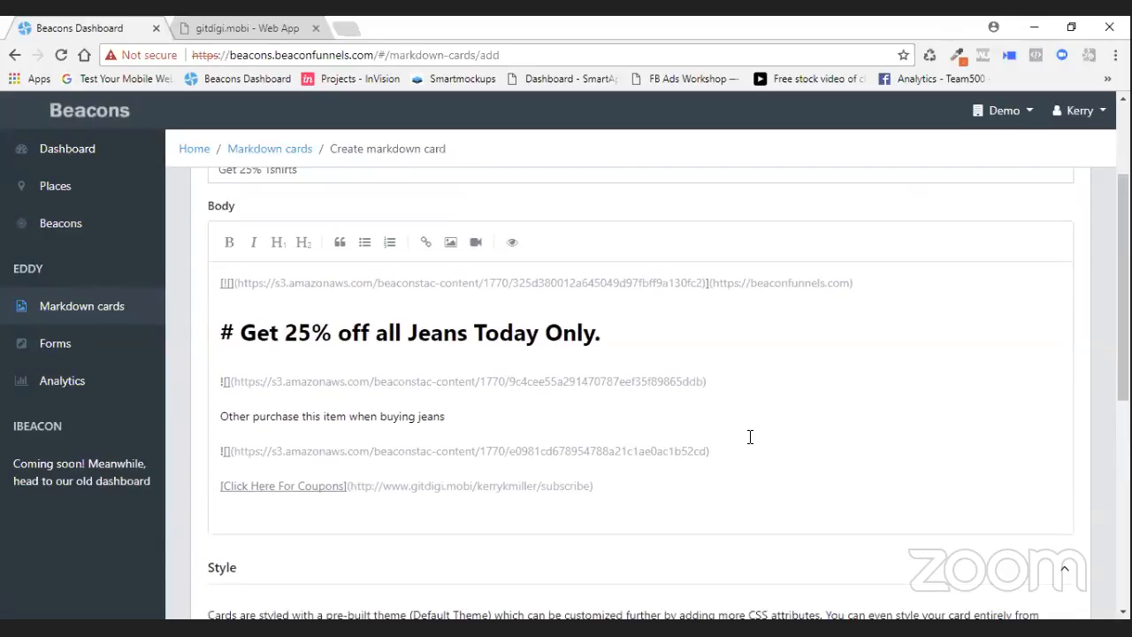
left_click(715, 450)
key("Return")
key("Return")
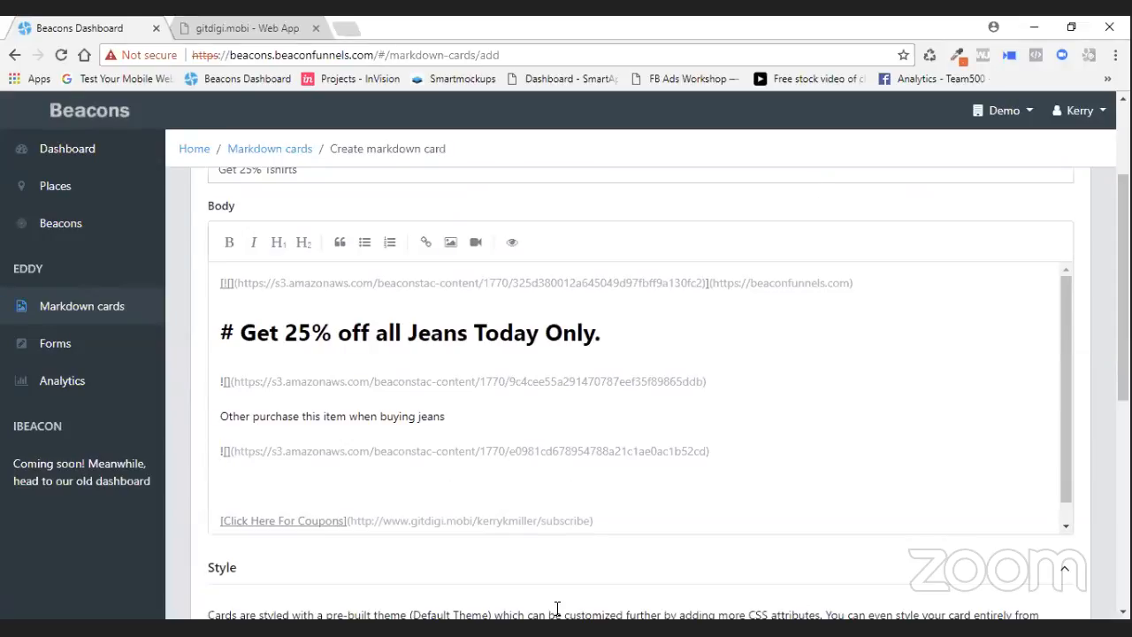
- Select and copy the subscribe URL from the Click Here For Coupons link
left_click(586, 519)
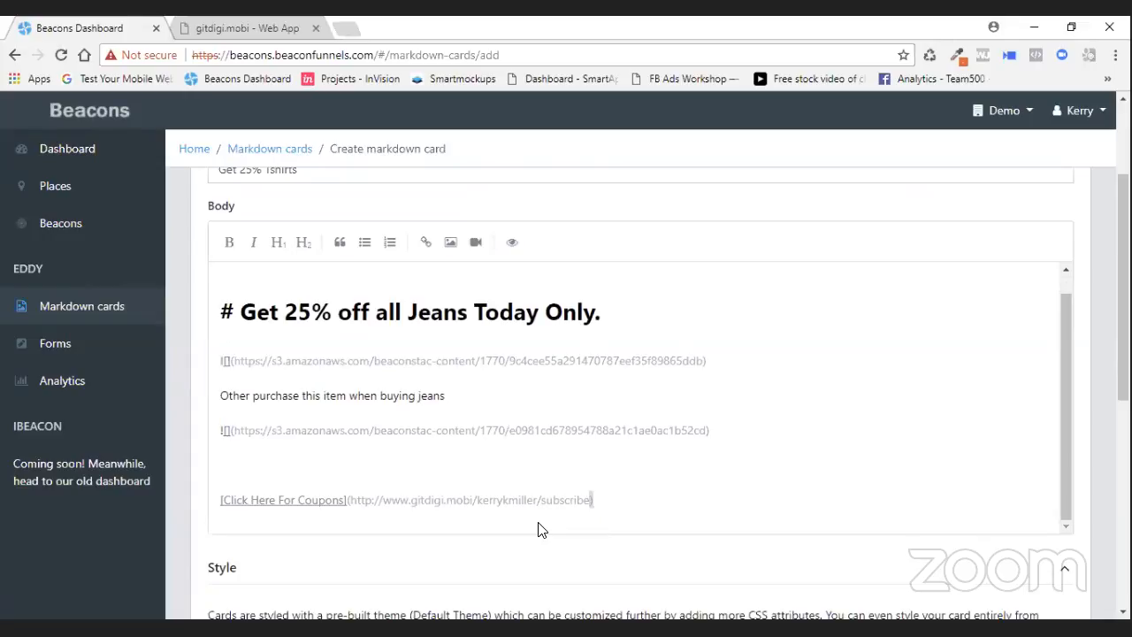
left_click_drag(591, 500, 352, 500)
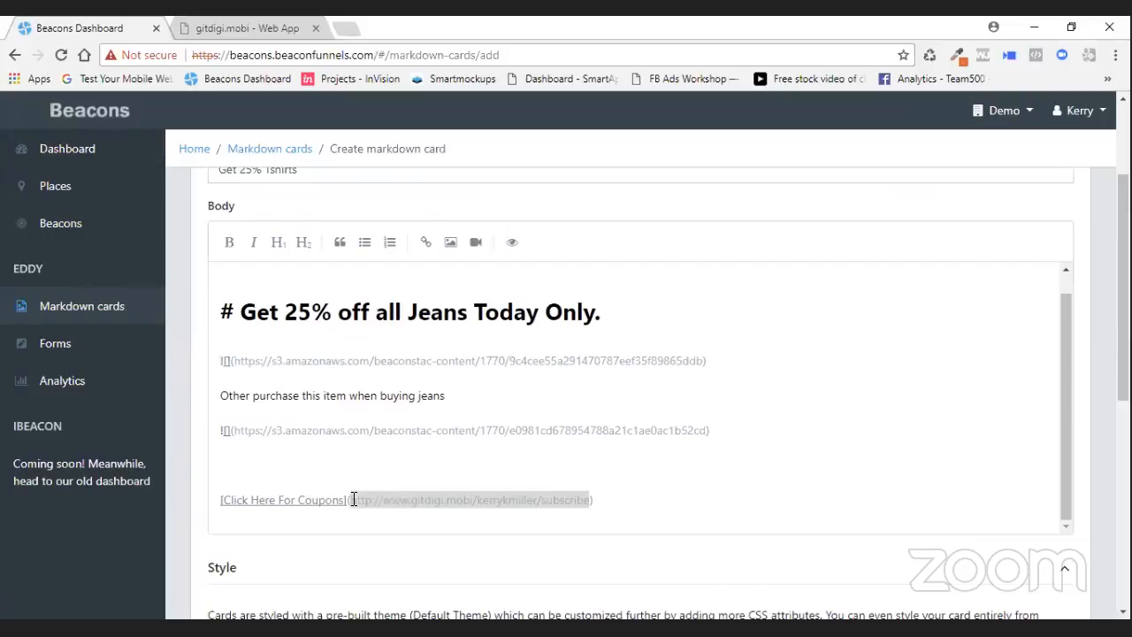
right_click(380, 502)
left_click(463, 290)
left_click(231, 463)
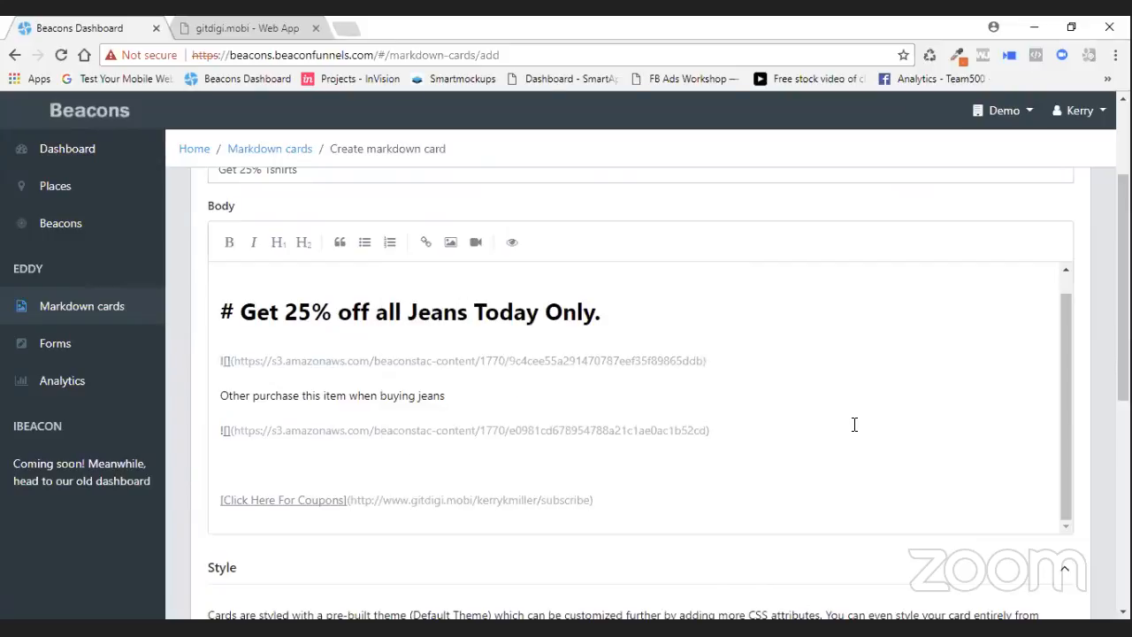
- Upload the click Here logo.png image into the body, linking it to the copied subscribe URL
scroll(854, 424, "up", 1)
scroll(455, 389, "up", 2)
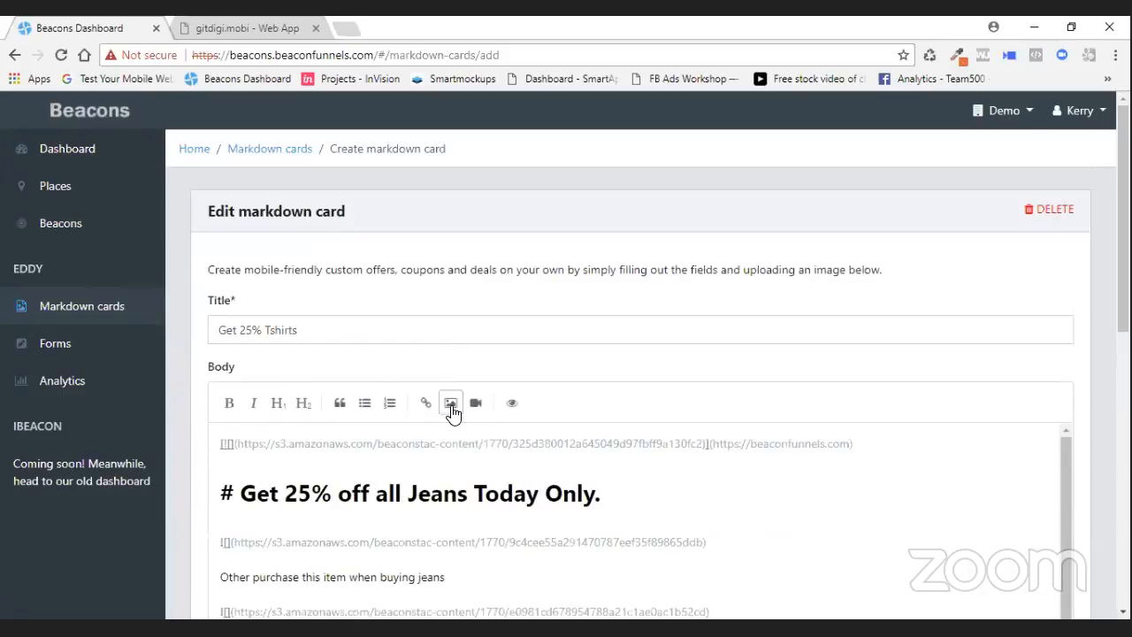
left_click(450, 404)
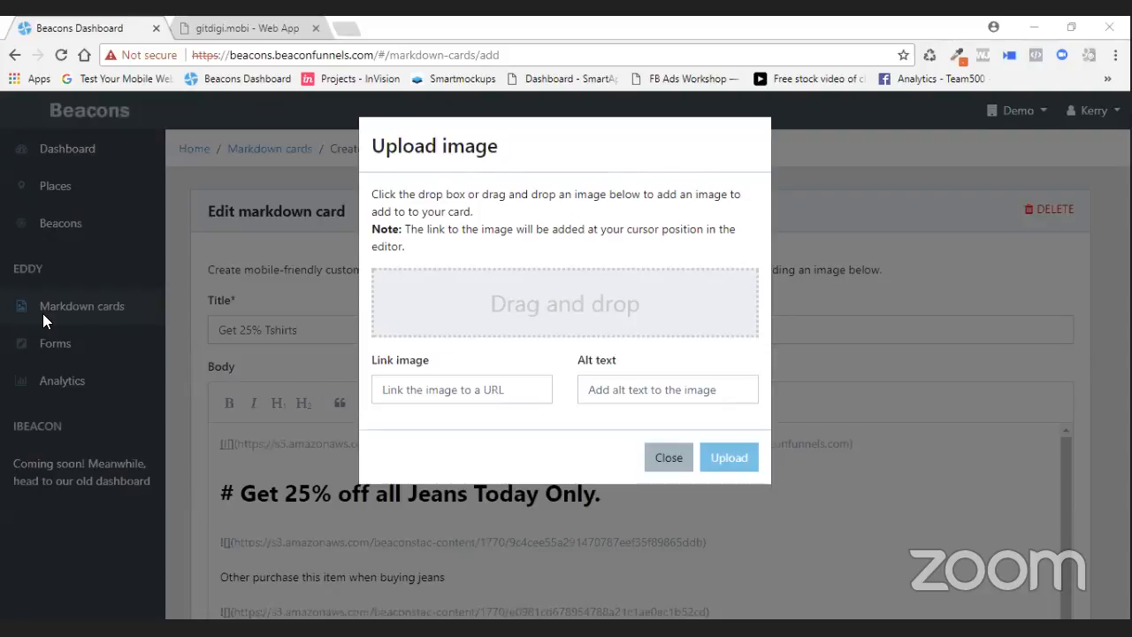
double_click(43, 313)
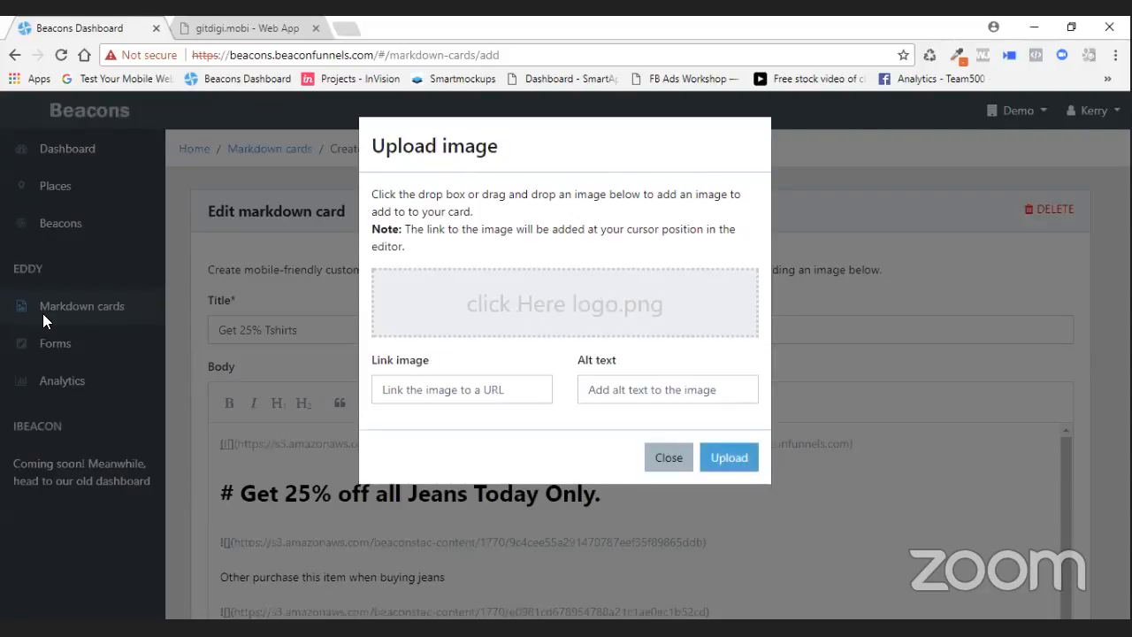
key("ctrl+v")
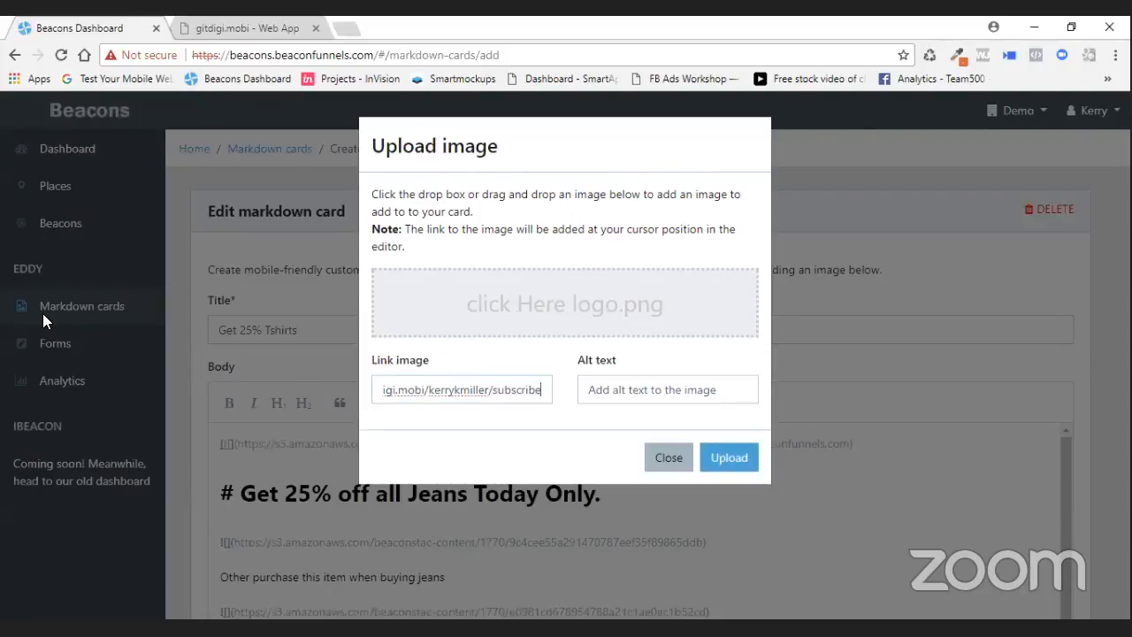
left_click(742, 460)
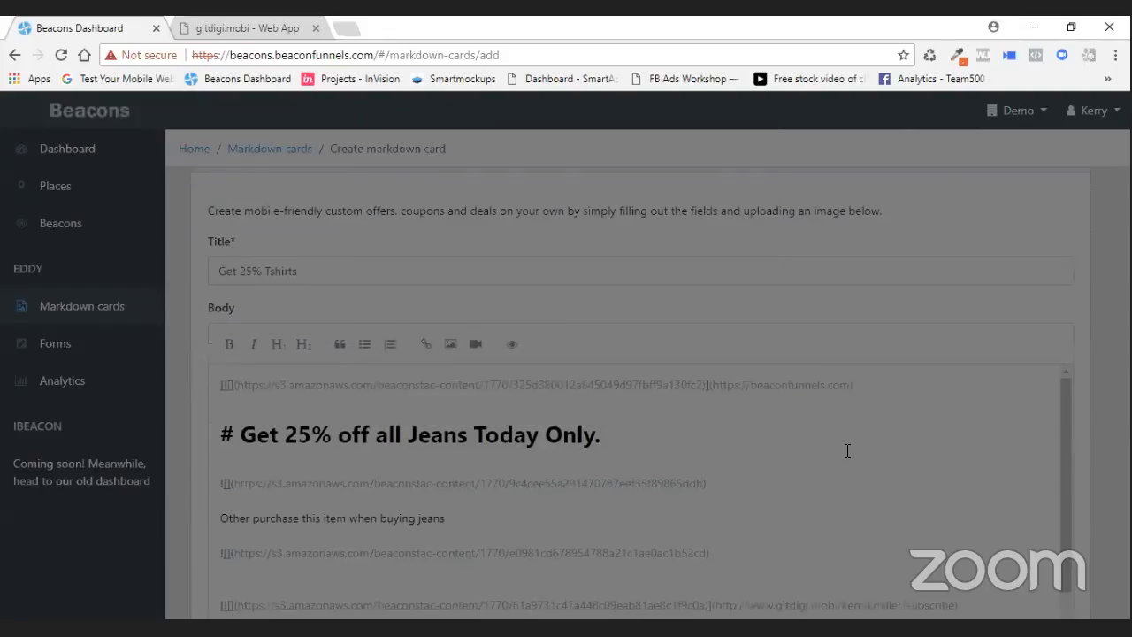
- Delete the old Click Here For Coupons text link line and its empty line
scroll(915, 398, "down", 10)
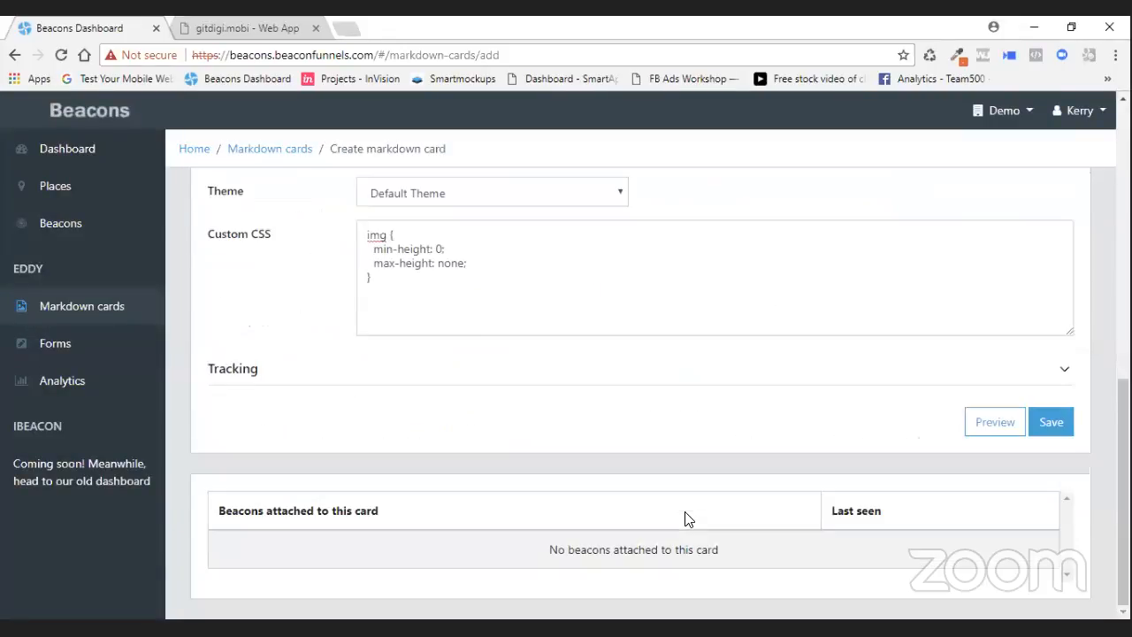
scroll(684, 242, "up", 3)
left_click_drag(648, 268, 168, 276)
key("BackSpace")
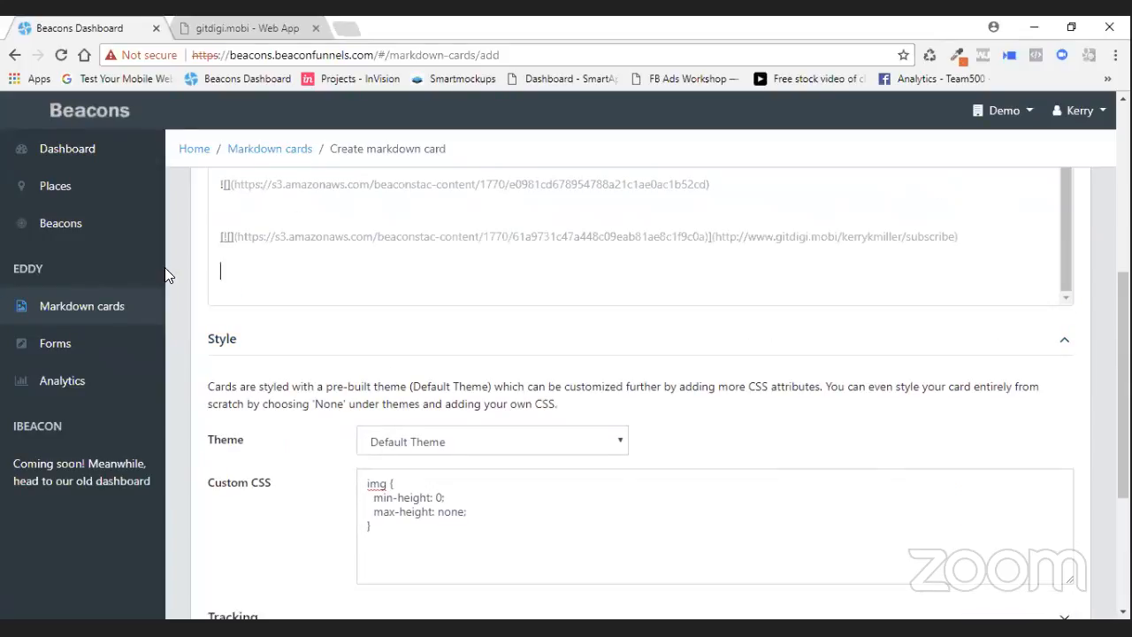
key("BackSpace")
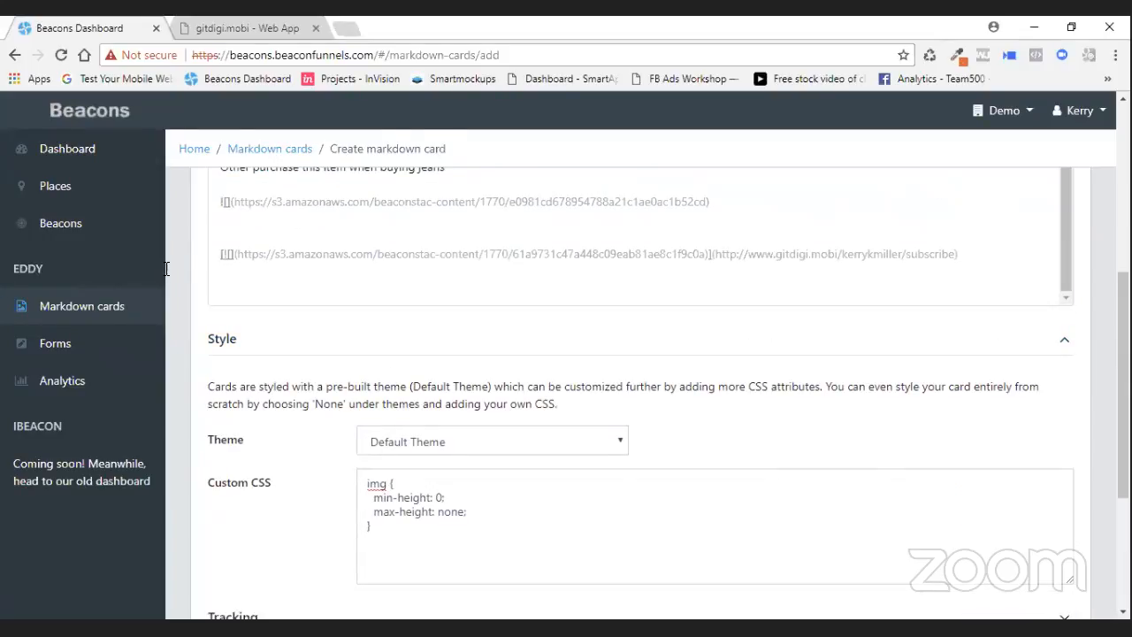
- Preview the card and scroll through it to check the new coupon image
scroll(753, 269, "up", 5)
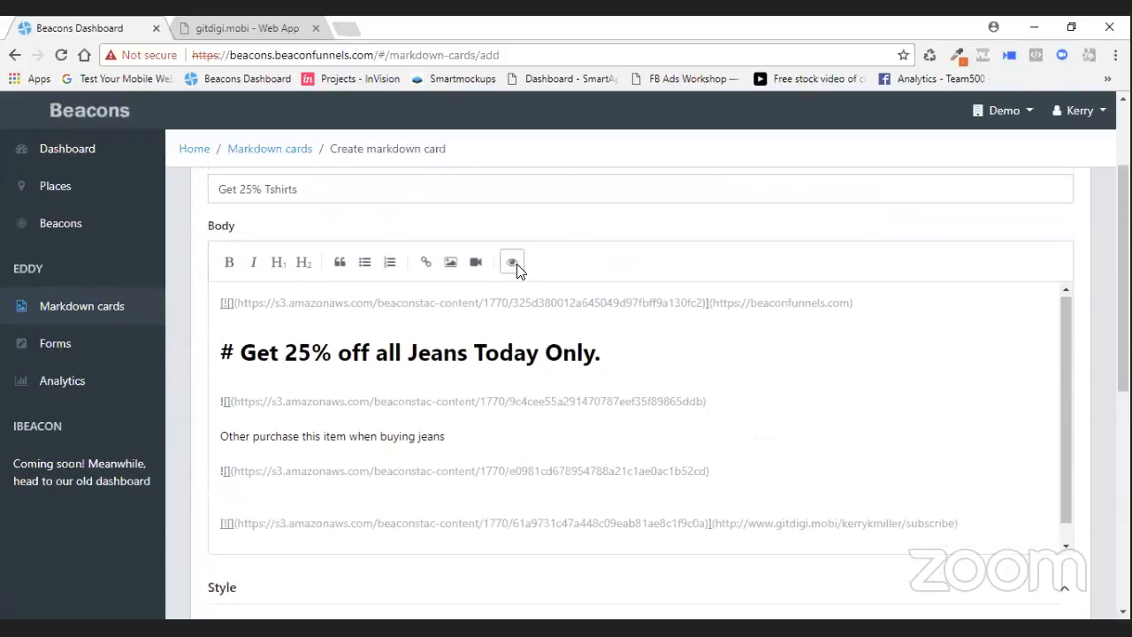
left_click(516, 265)
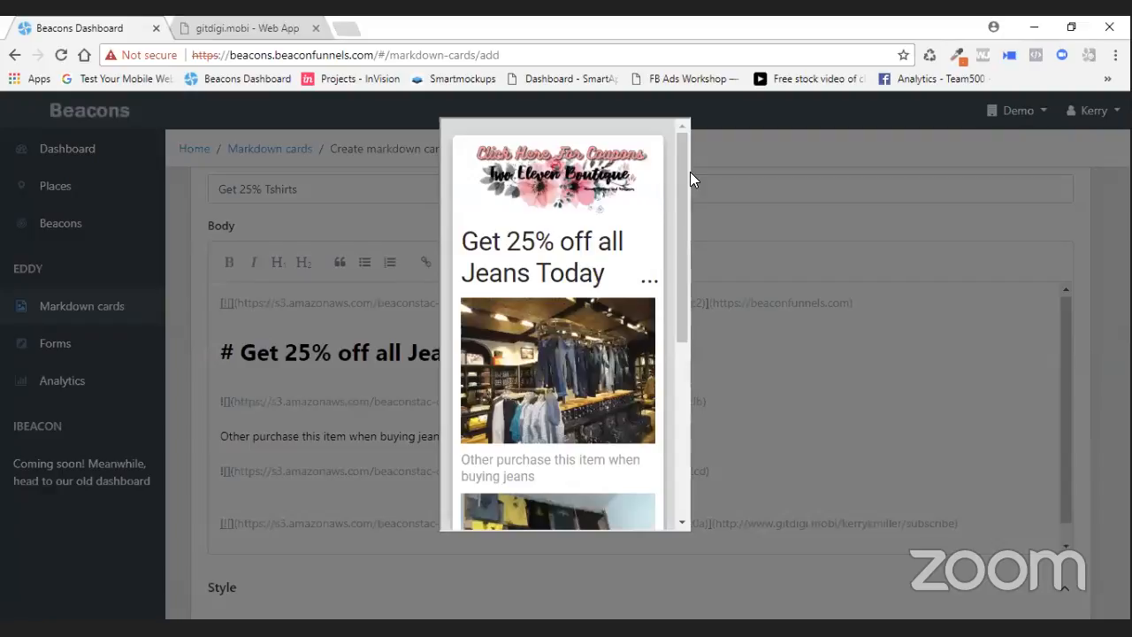
scroll(675, 252, "down", 4)
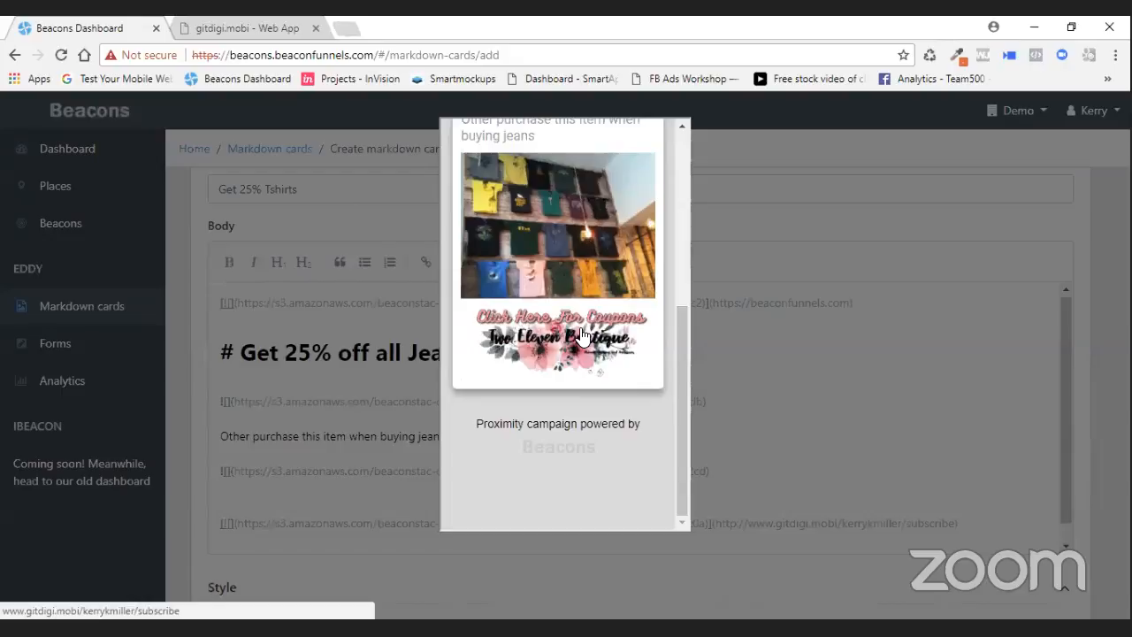
left_click_drag(680, 361, 692, 152)
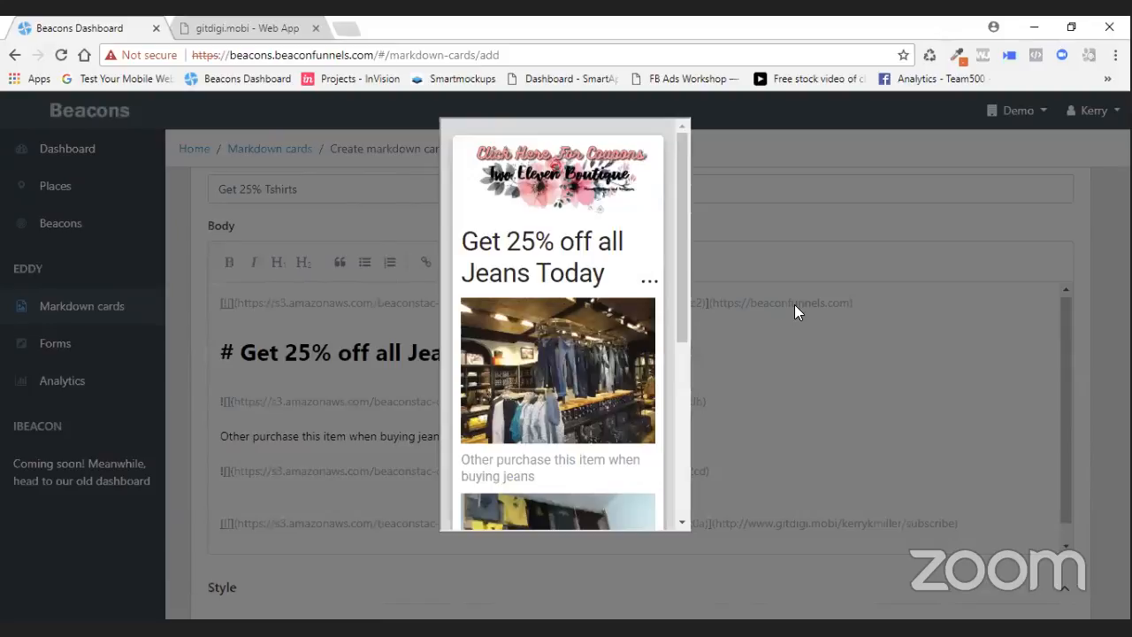
left_click(801, 371)
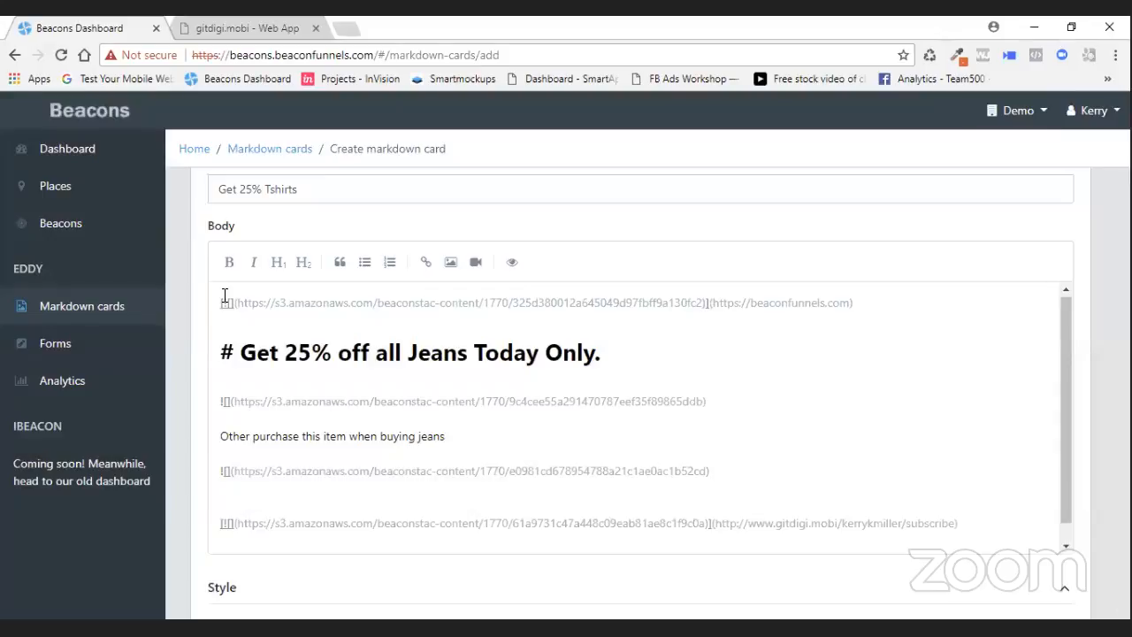
- Add a new line at the top of the body and upload the boutique vector illustration image there
key("Return")
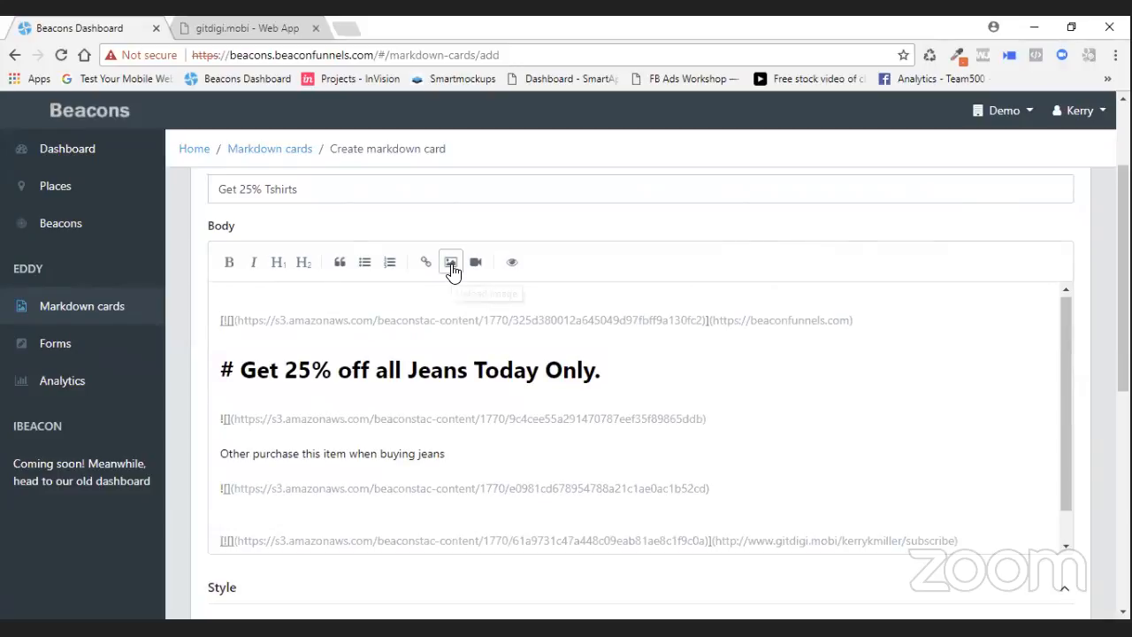
left_click(449, 263)
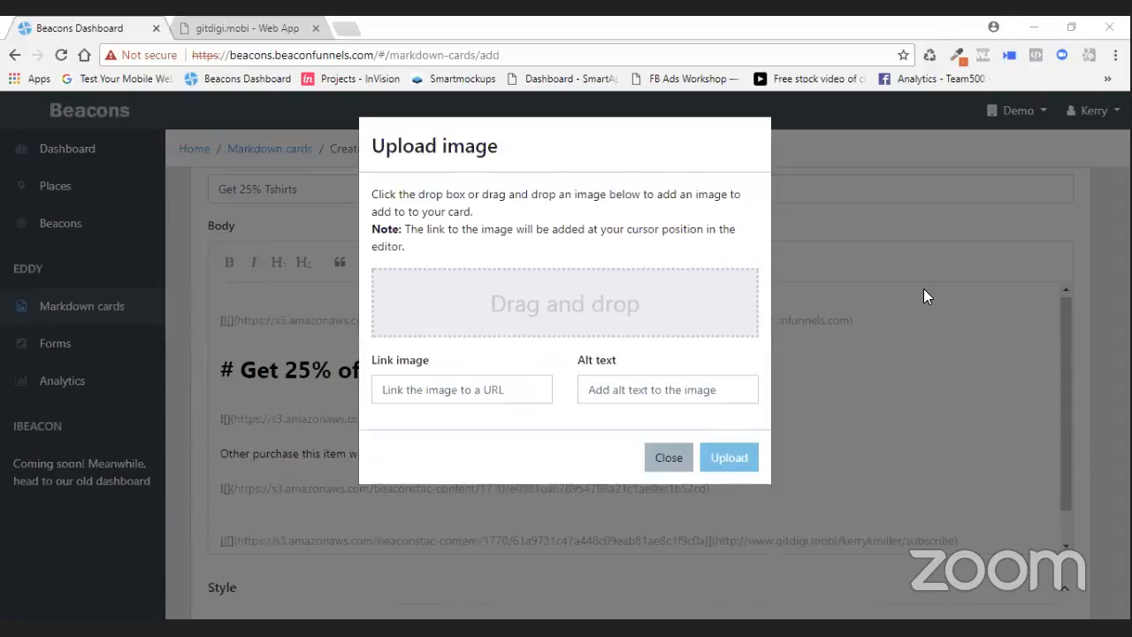
key("Return")
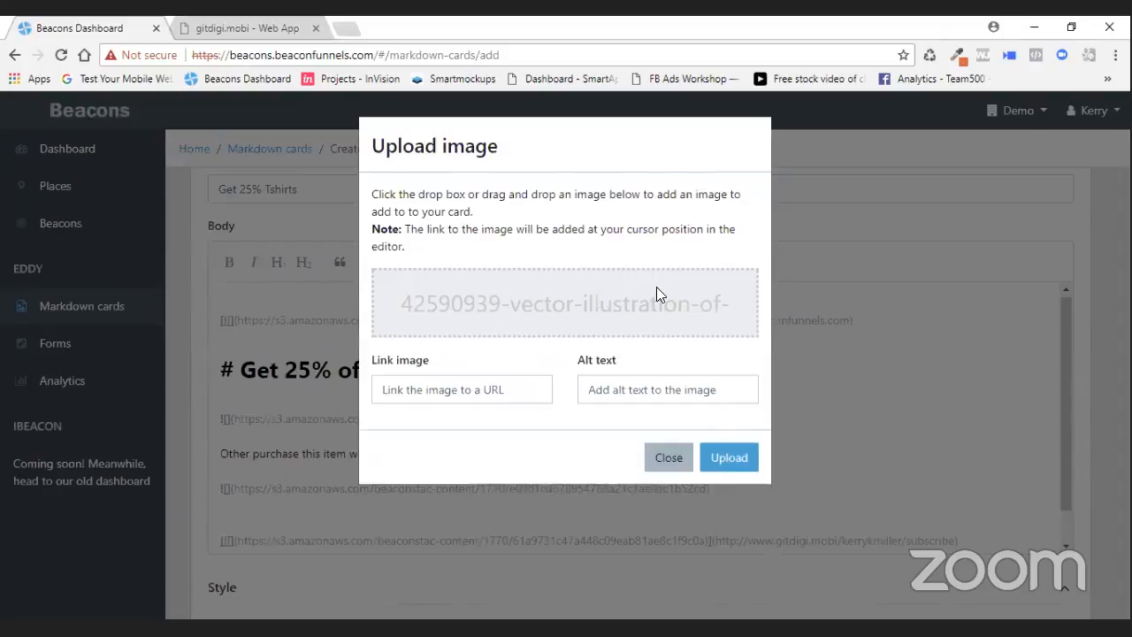
left_click(756, 458)
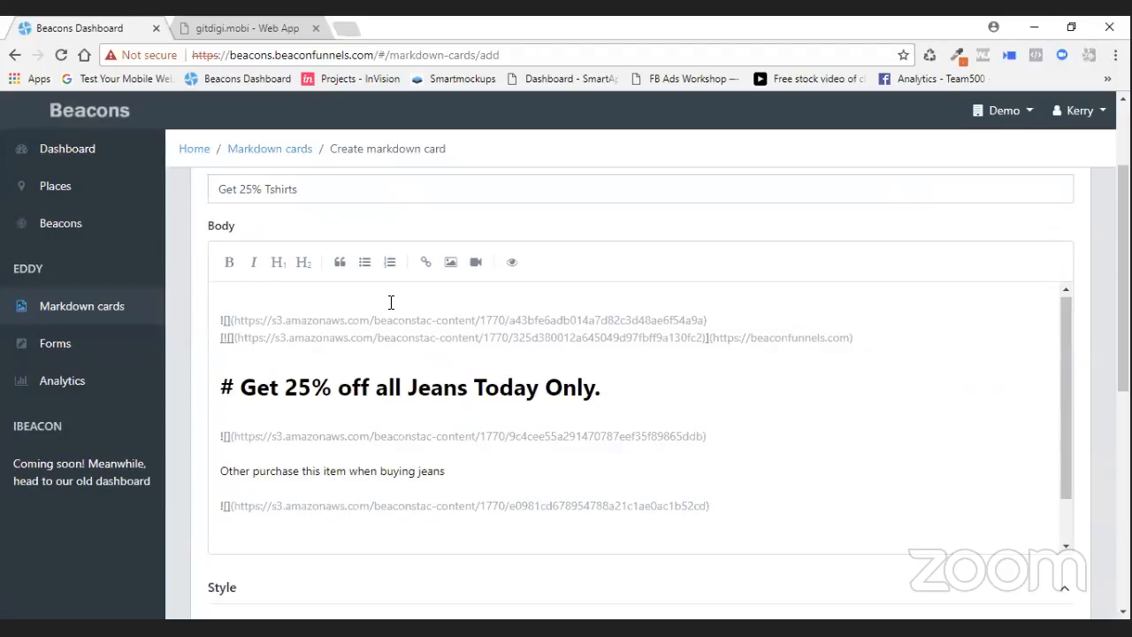
- Preview the updated card, scrolling through the logo, offer, product images and coupon image
scroll(389, 302, "down", 1)
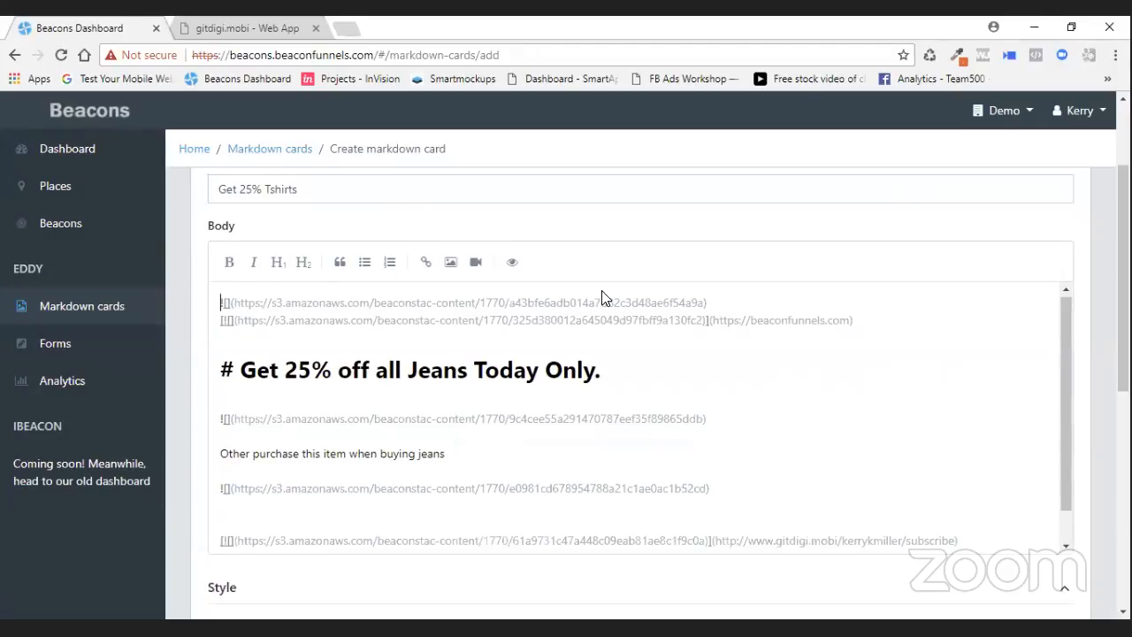
left_click(514, 264)
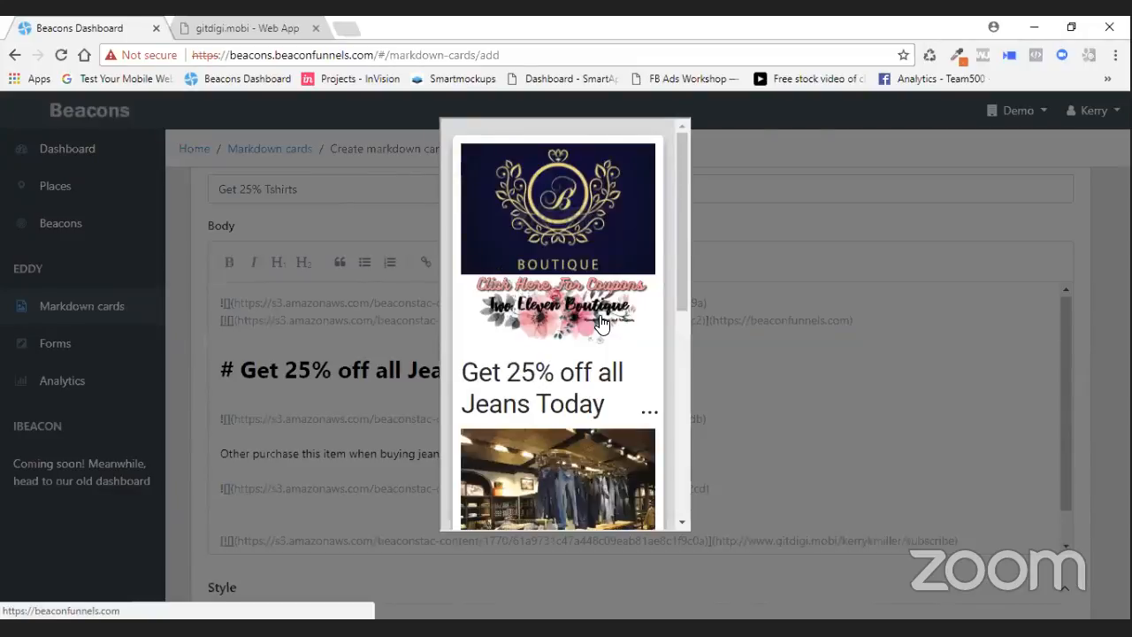
left_click_drag(674, 292, 667, 315)
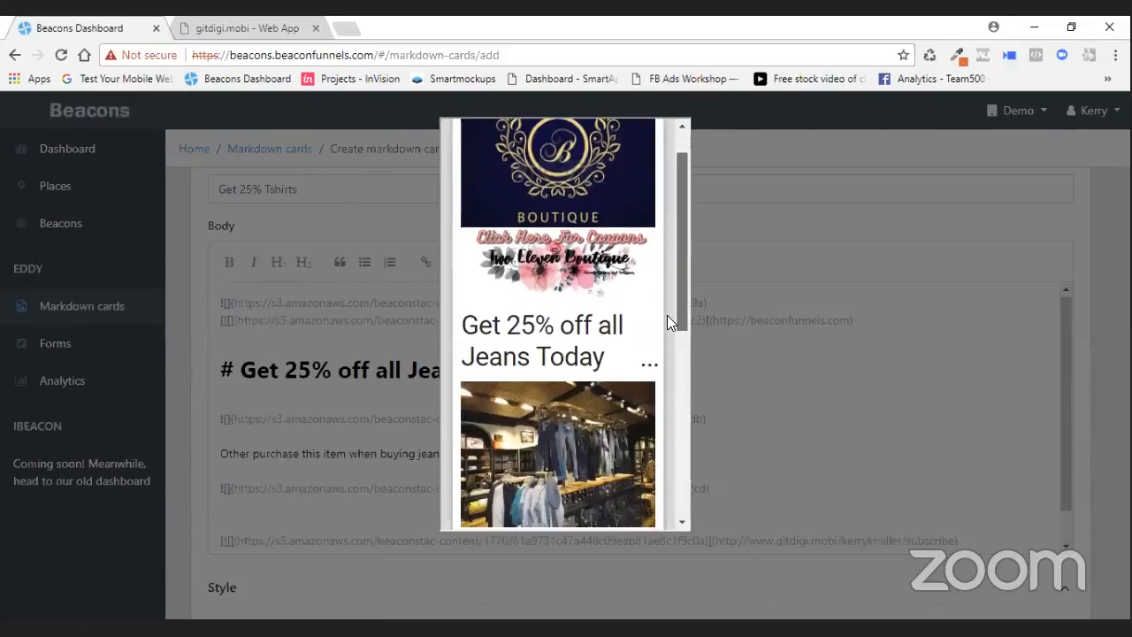
scroll(651, 324, "down", 2)
left_click_drag(681, 267, 669, 343)
scroll(669, 350, "down", 2)
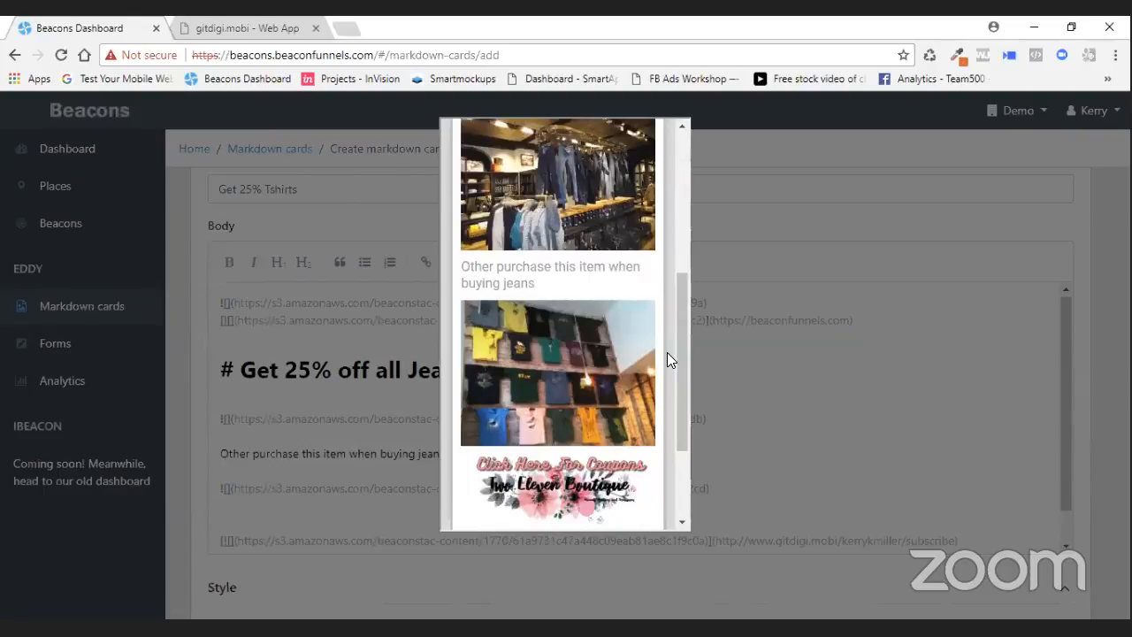
scroll(677, 368, "down", 1)
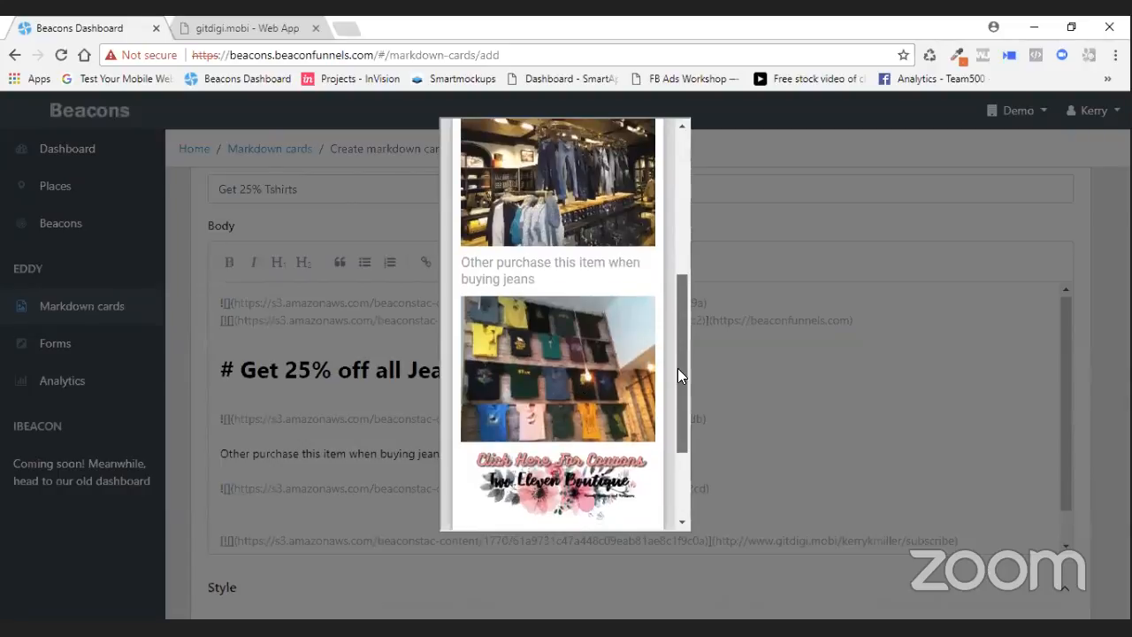
scroll(627, 413, "down", 1)
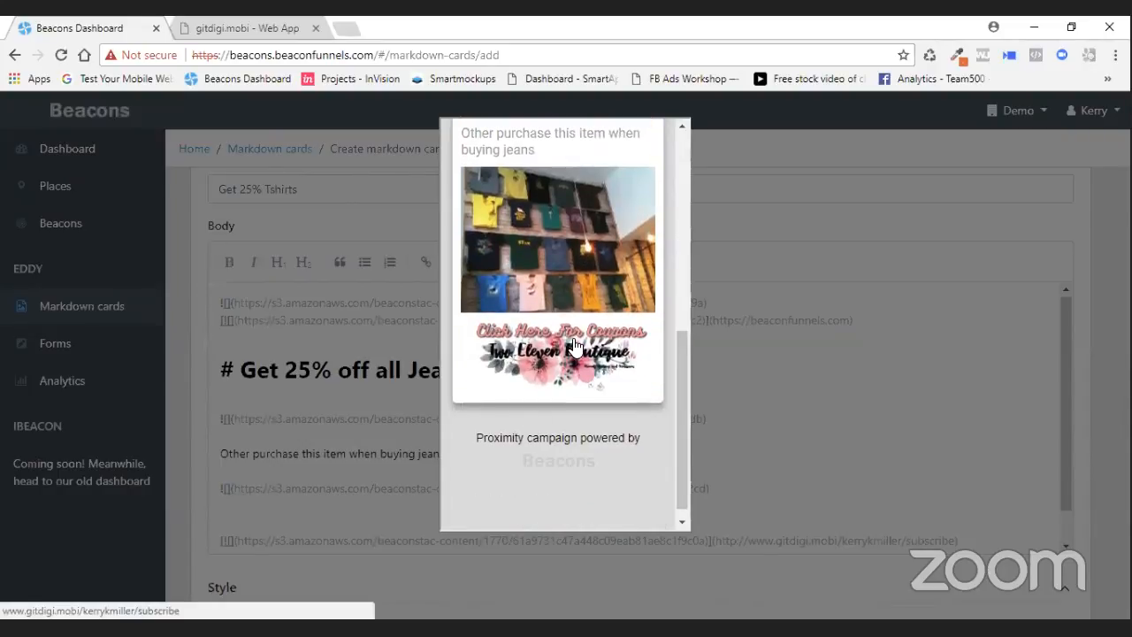
left_click_drag(684, 438, 692, 203)
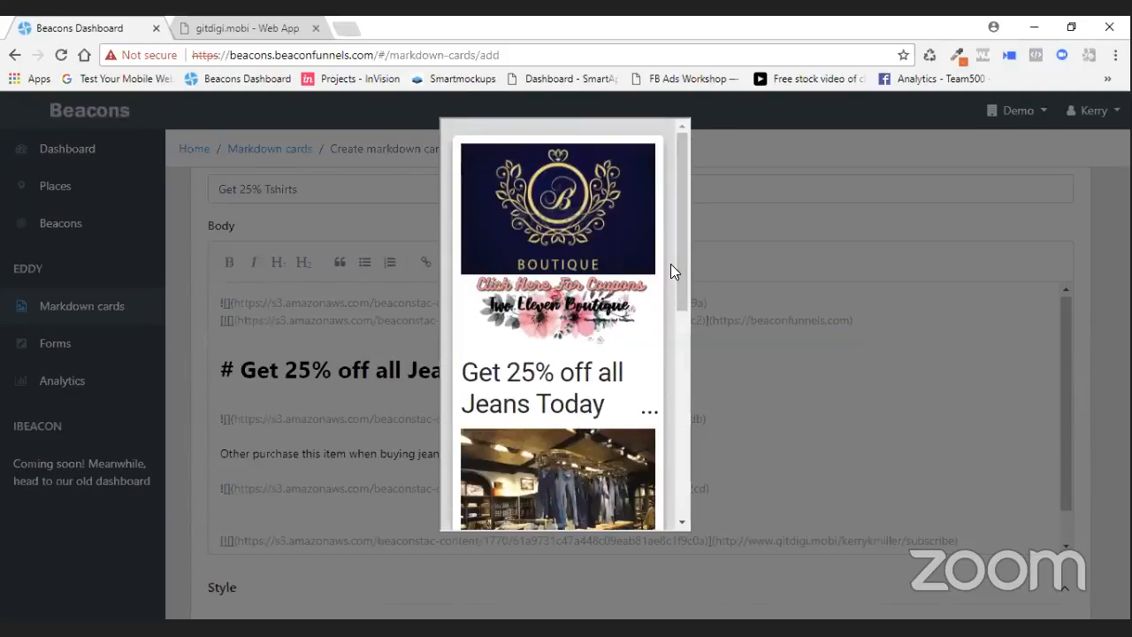
left_click_drag(681, 256, 672, 341)
scroll(672, 341, "down", 5)
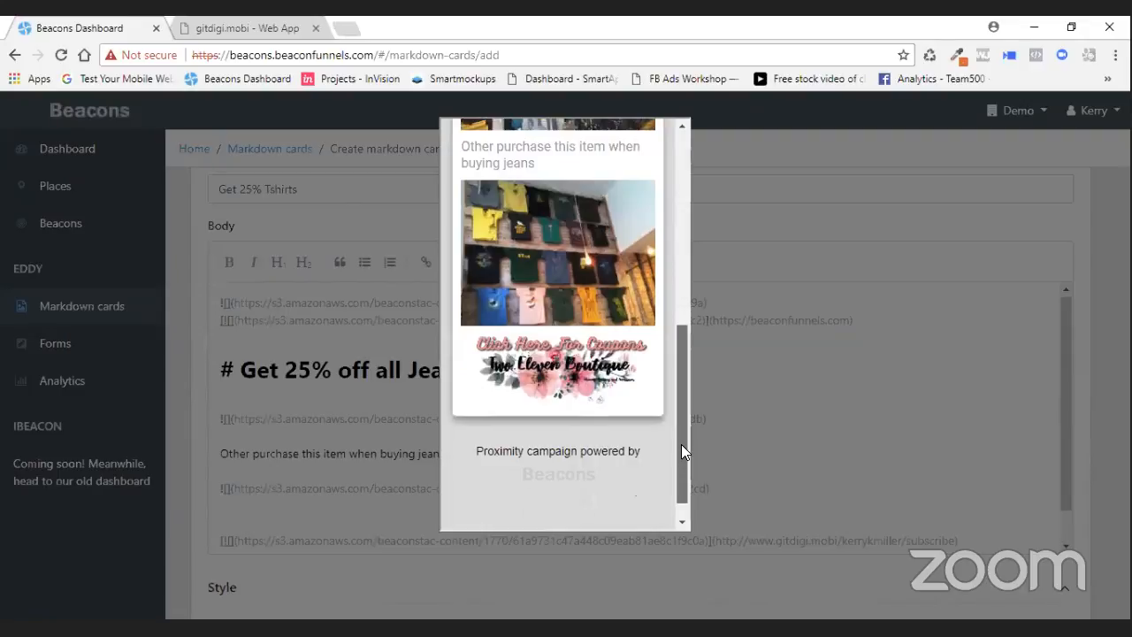
scroll(680, 391, "up", 2)
scroll(674, 426, "down", 2)
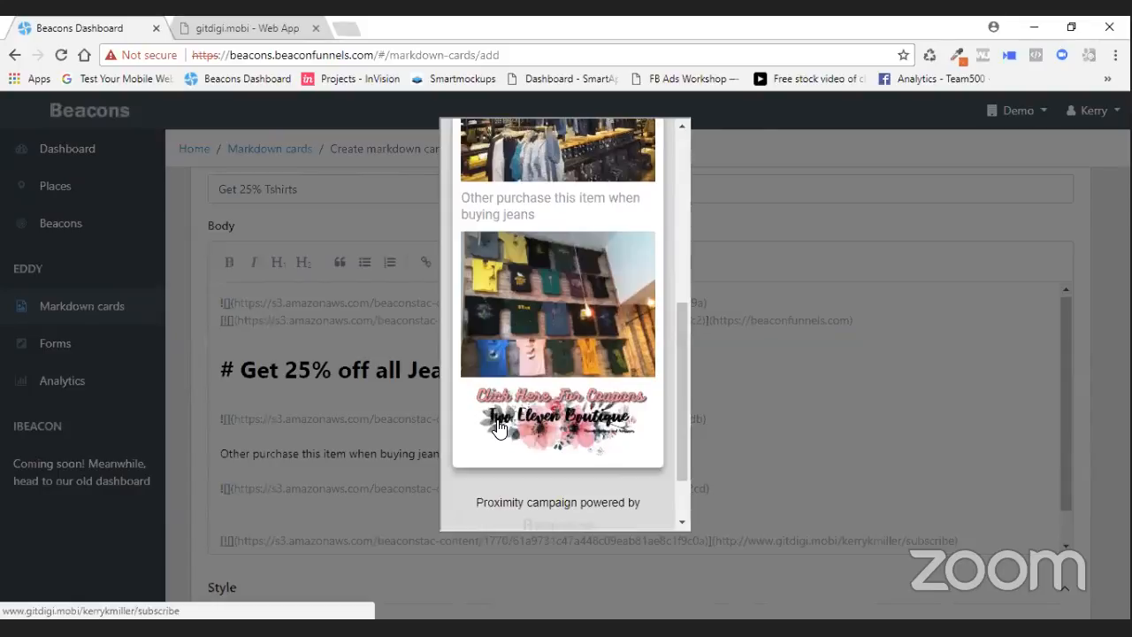
scroll(677, 371, "up", 3)
left_click_drag(681, 366, 683, 235)
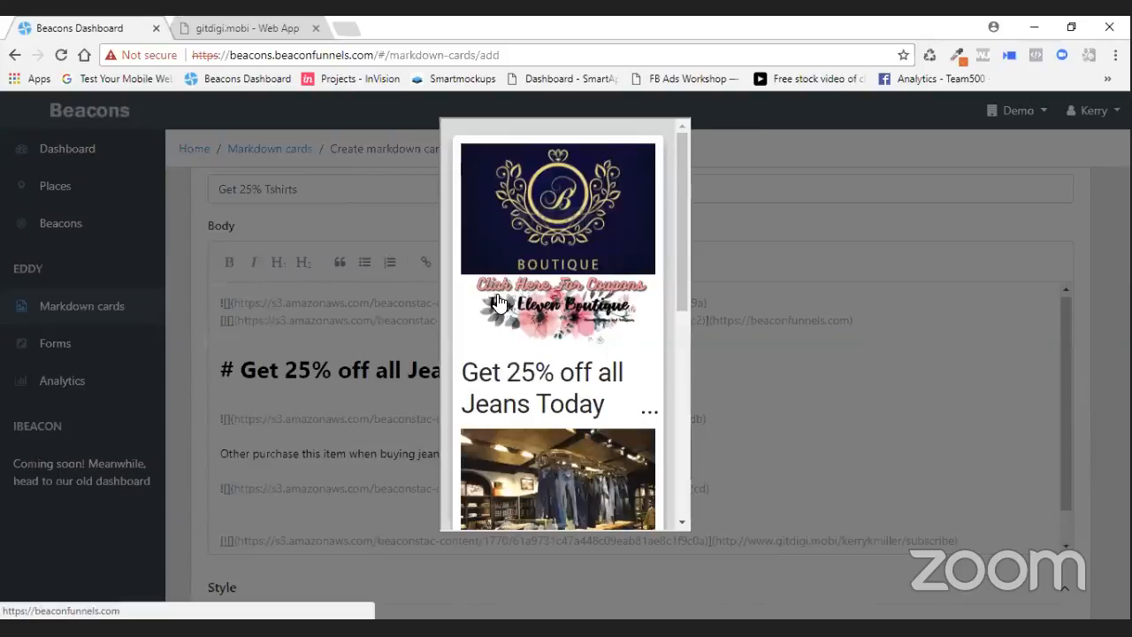
left_click_drag(683, 246, 672, 311)
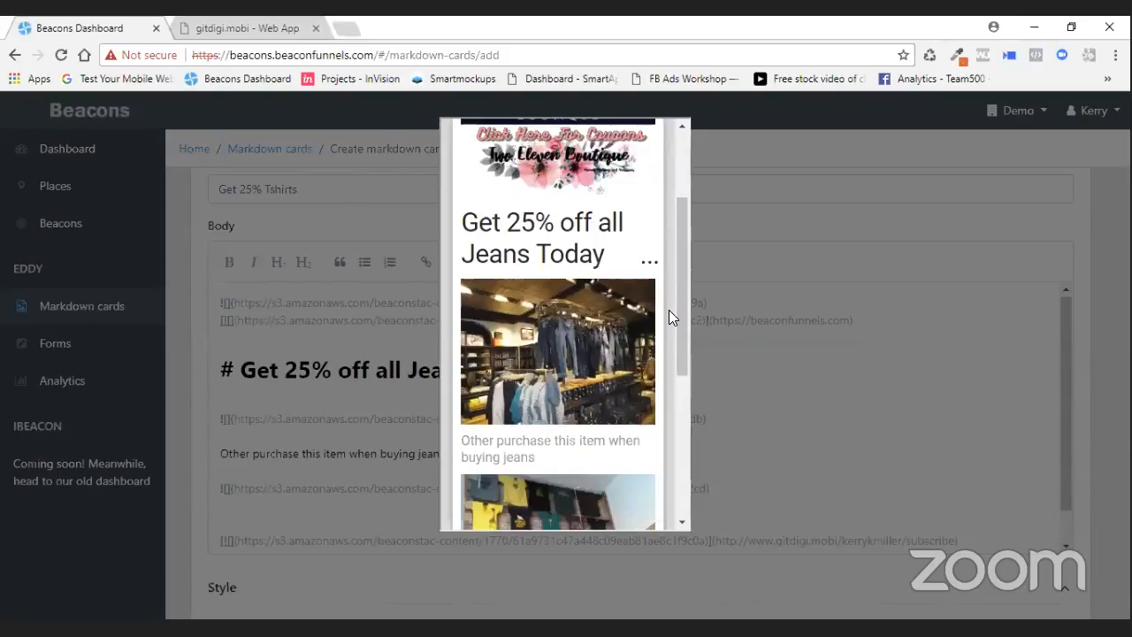
left_click(267, 421)
left_click(240, 369)
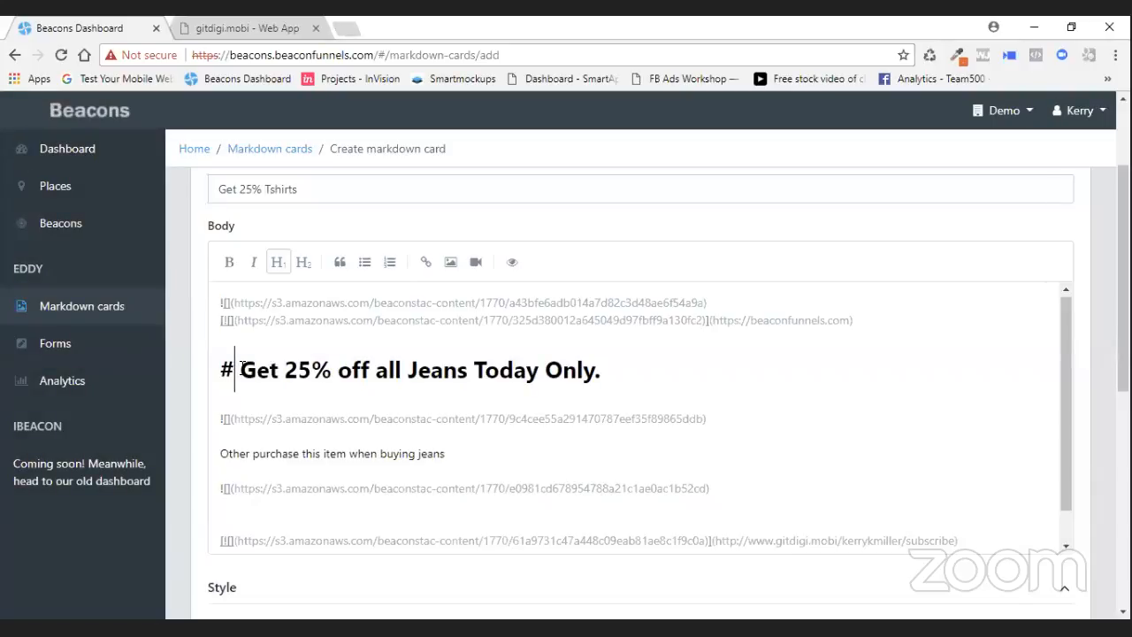
- Make the Get 25% off all Jeans Today Only. line a level-2 heading and preview the card, scrolling through it
type("#")
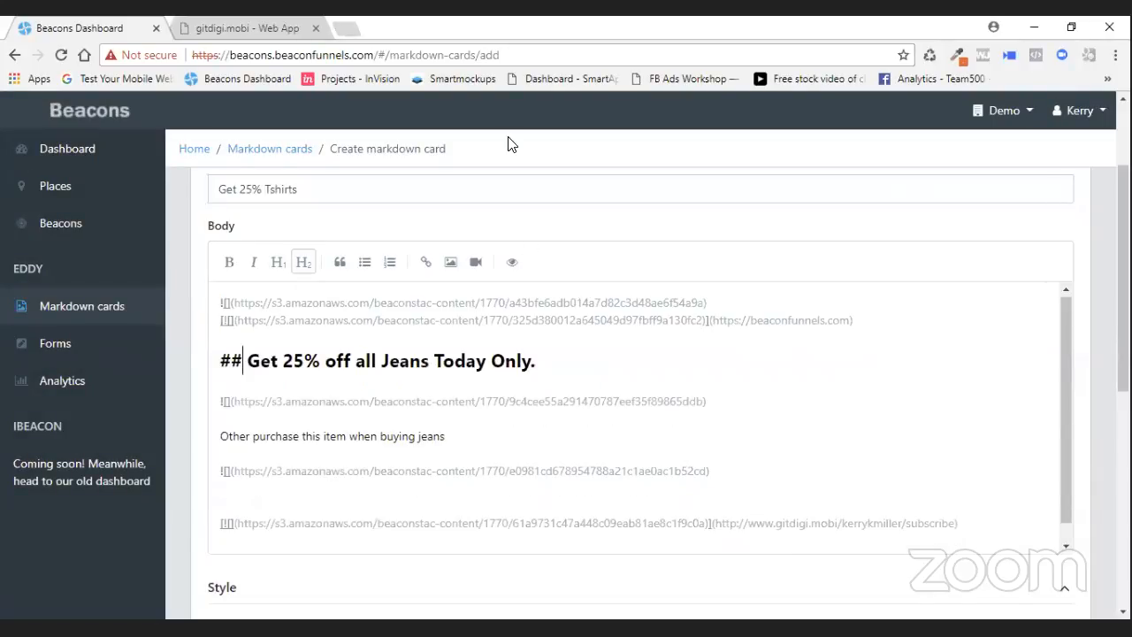
left_click(512, 262)
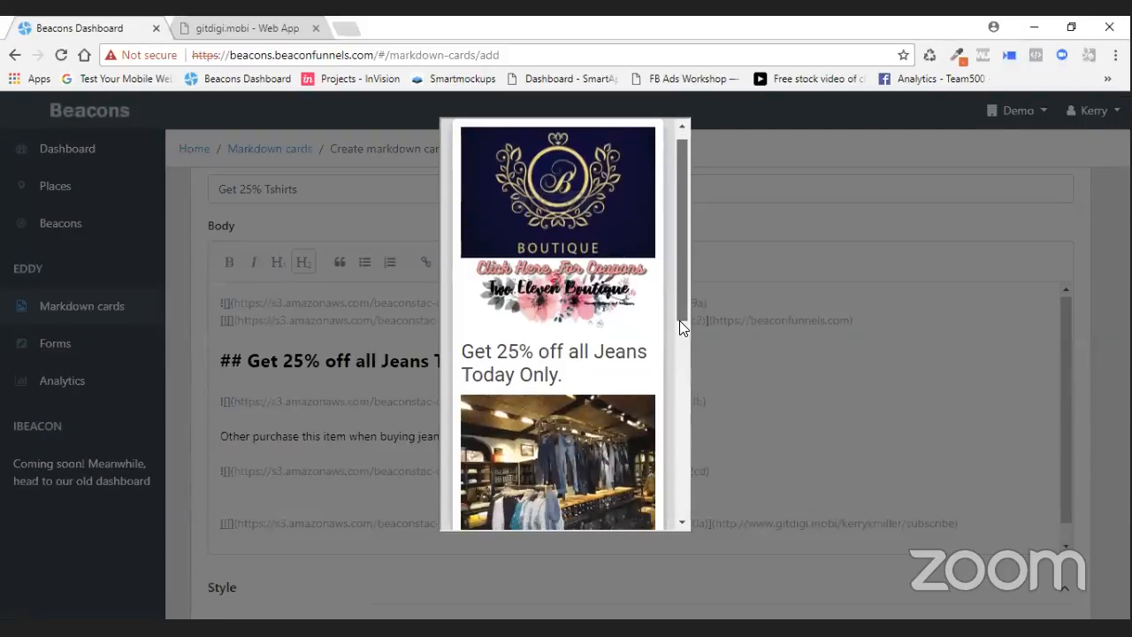
scroll(679, 322, "down", 2)
left_click_drag(485, 207, 573, 238)
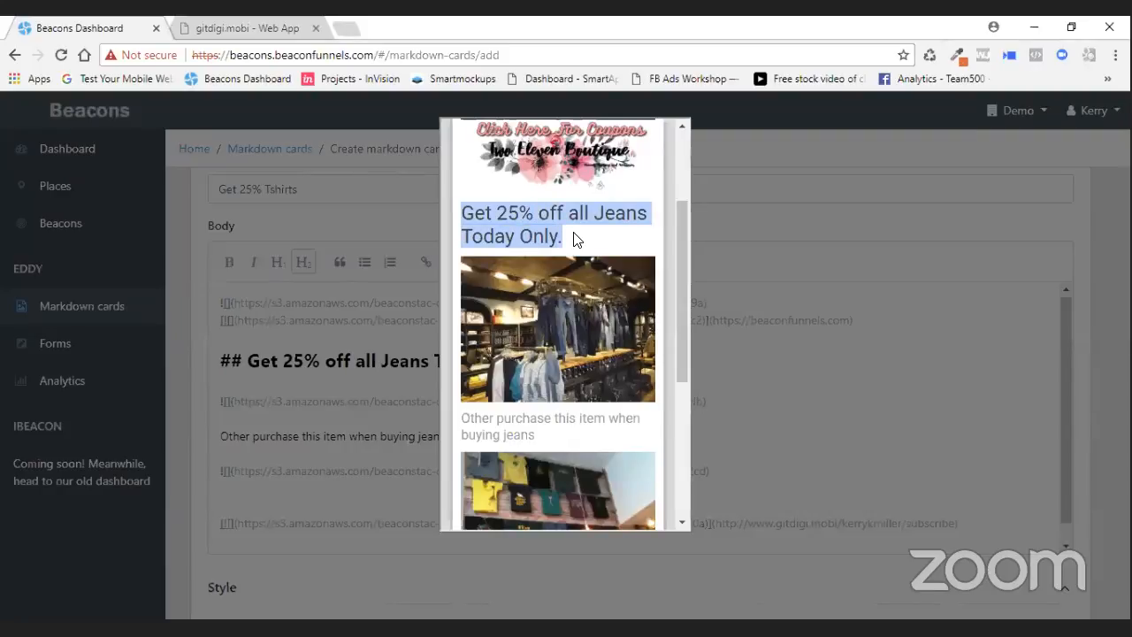
left_click_drag(687, 246, 670, 274)
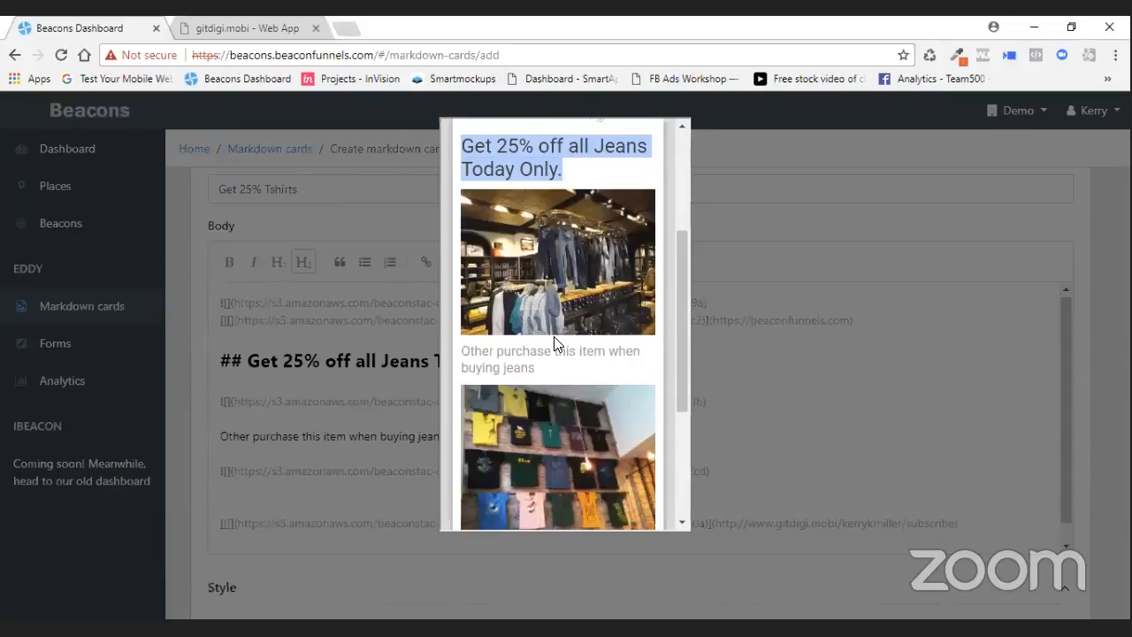
left_click_drag(679, 299, 733, 173)
left_click(732, 172)
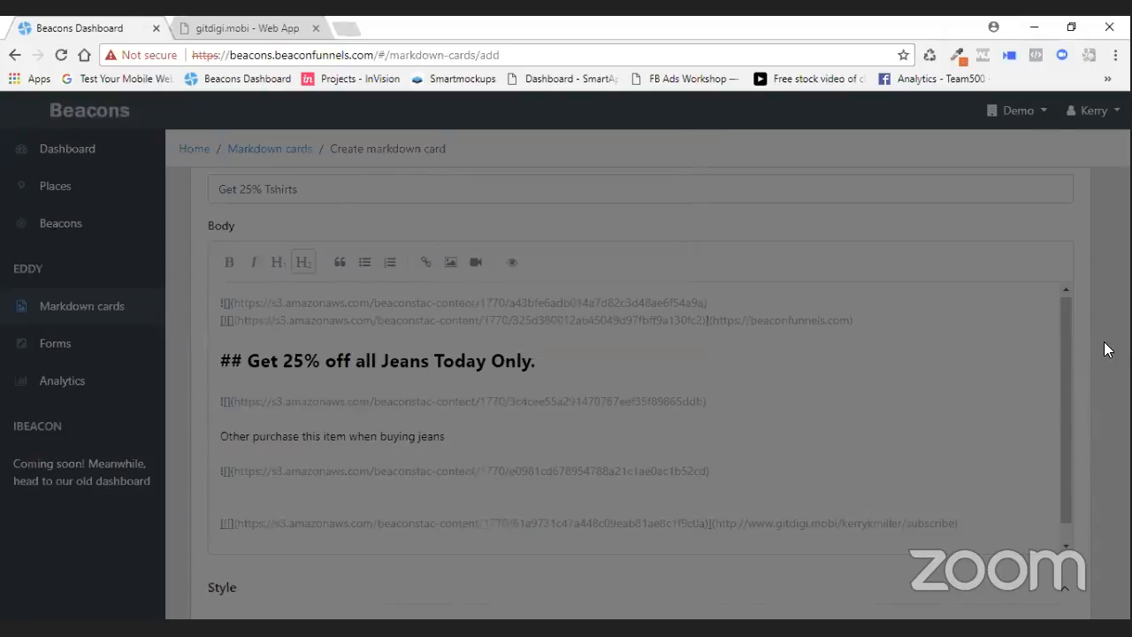
- Try to save the card with its custom image CSS
scroll(1103, 345, "down", 6)
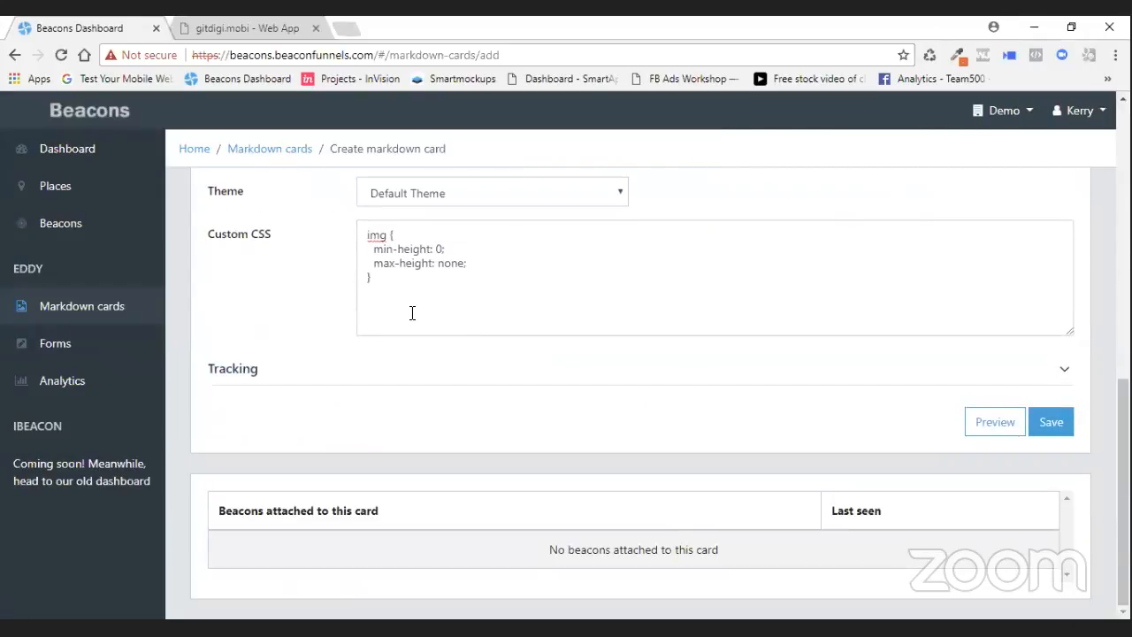
left_click_drag(369, 278, 349, 235)
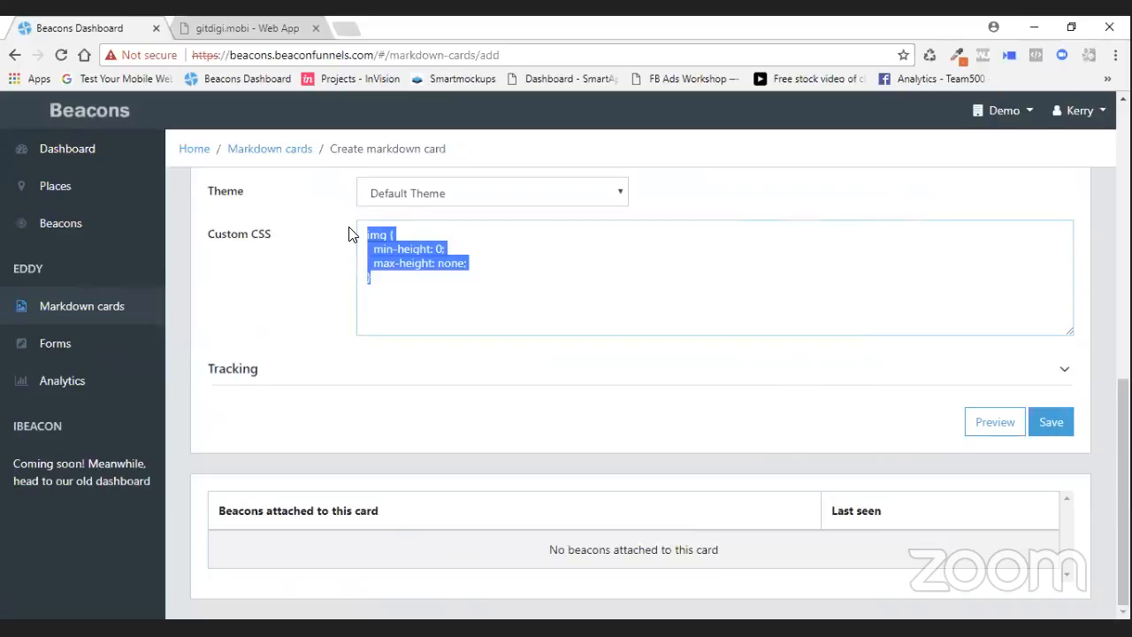
left_click(1047, 427)
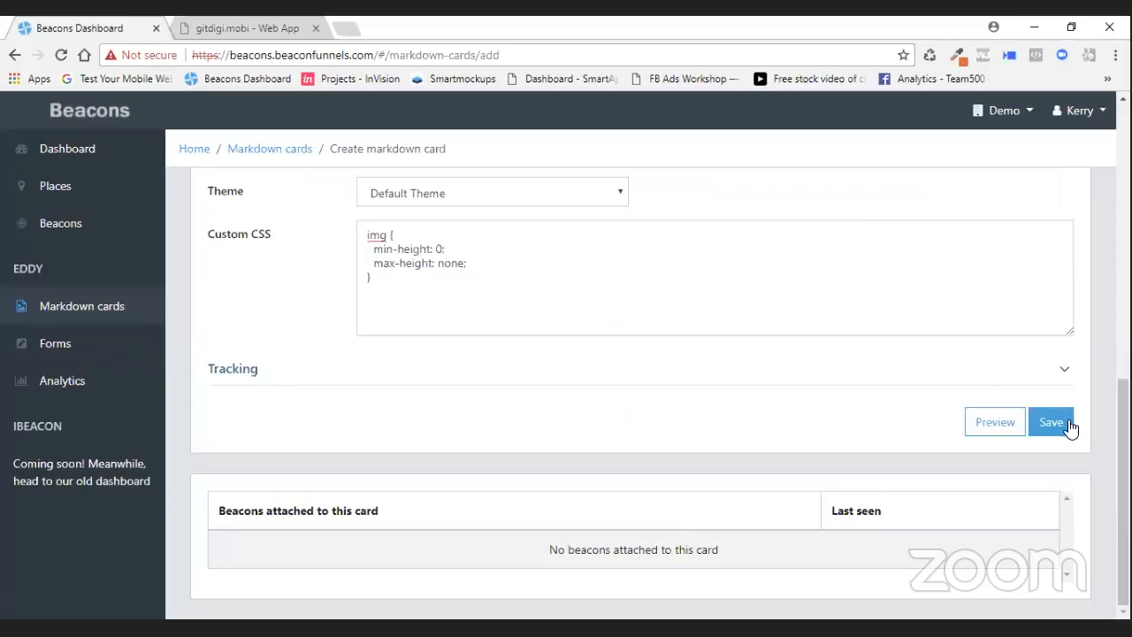
left_click(1070, 427)
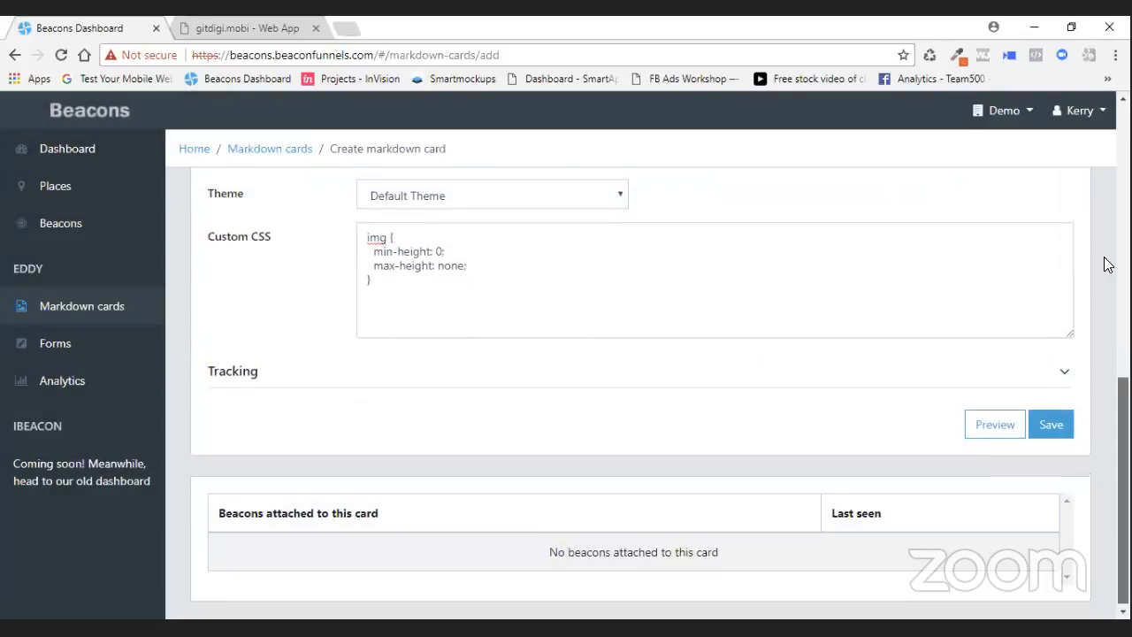
scroll(1105, 263, "up", 5)
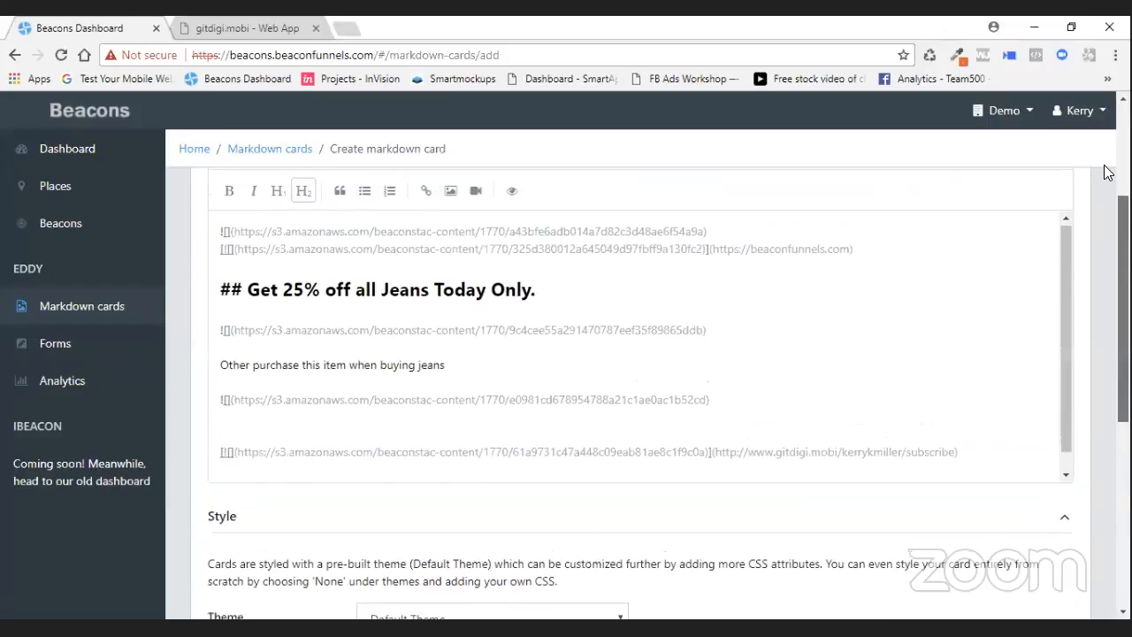
scroll(1103, 173, "up", 3)
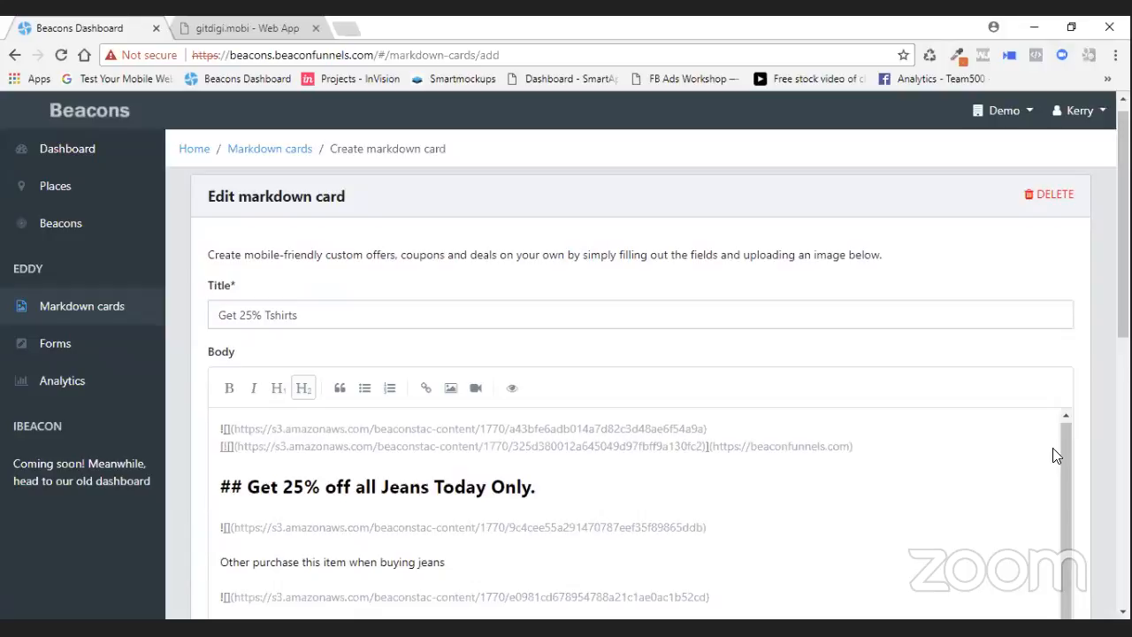
scroll(1052, 454, "down", 5)
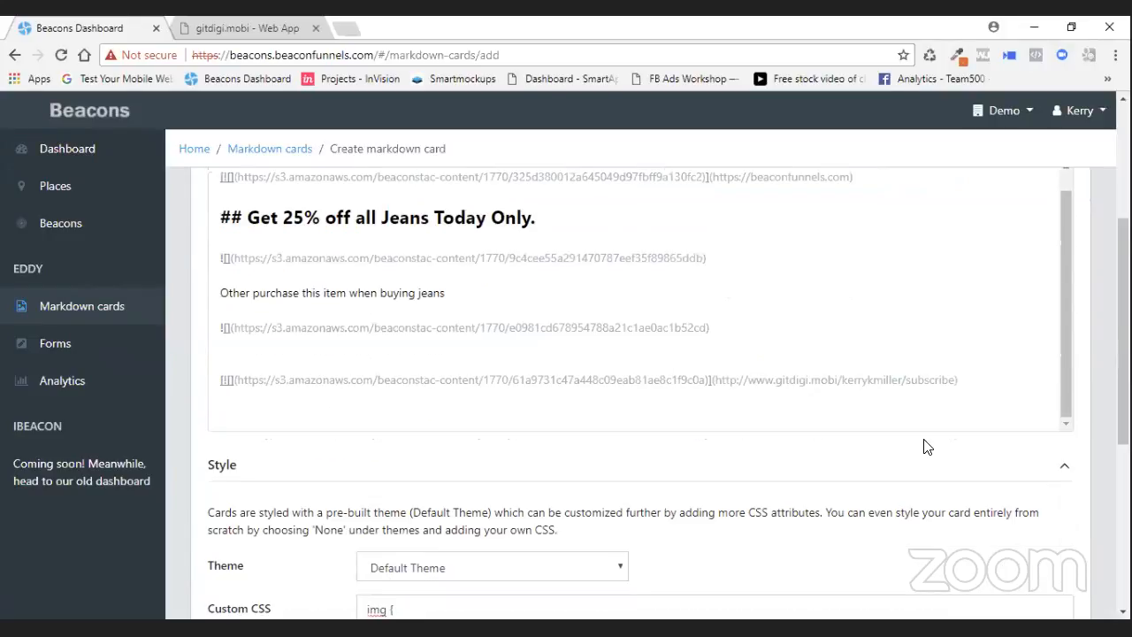
scroll(1061, 451, "down", 4)
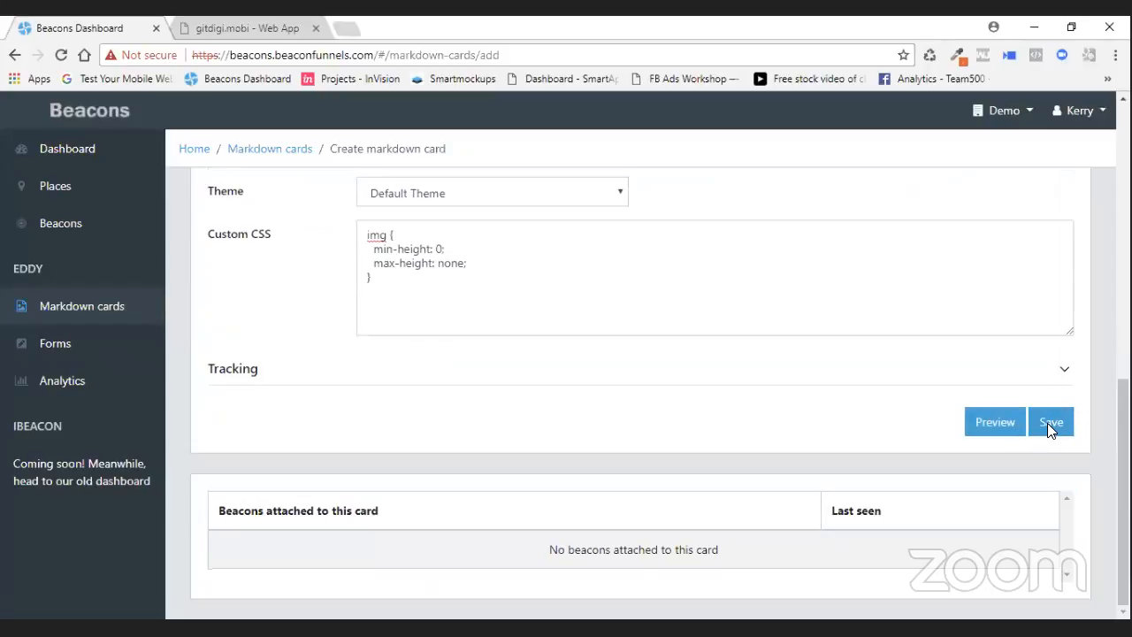
- Preview the card once more and retry saving it
left_click(1015, 426)
left_click(784, 336)
left_click(1052, 424)
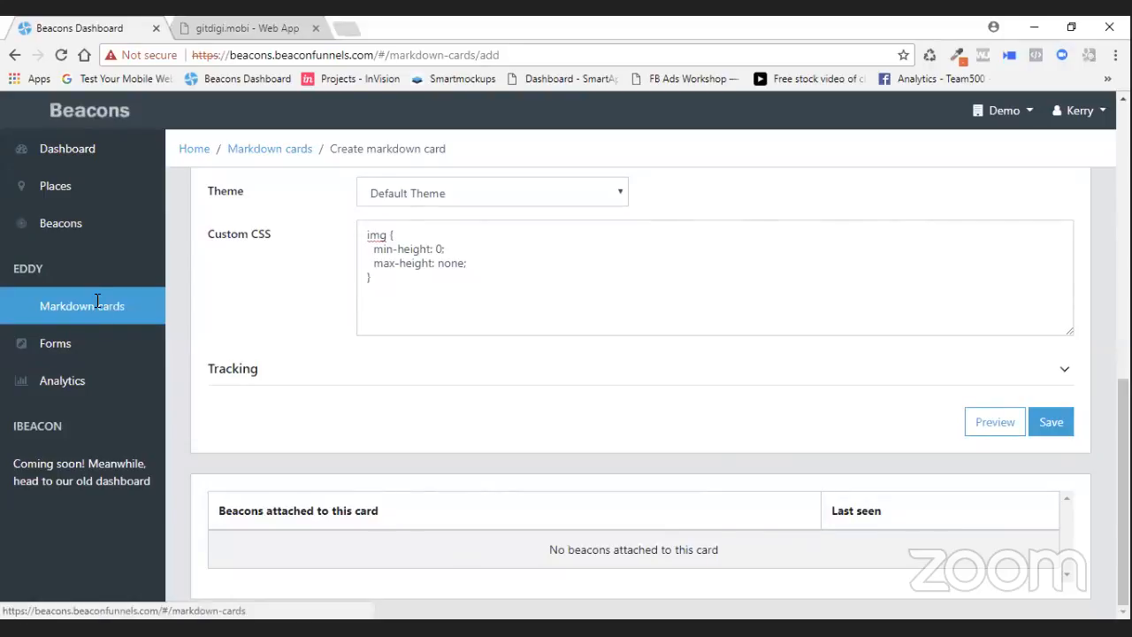
left_click(368, 278)
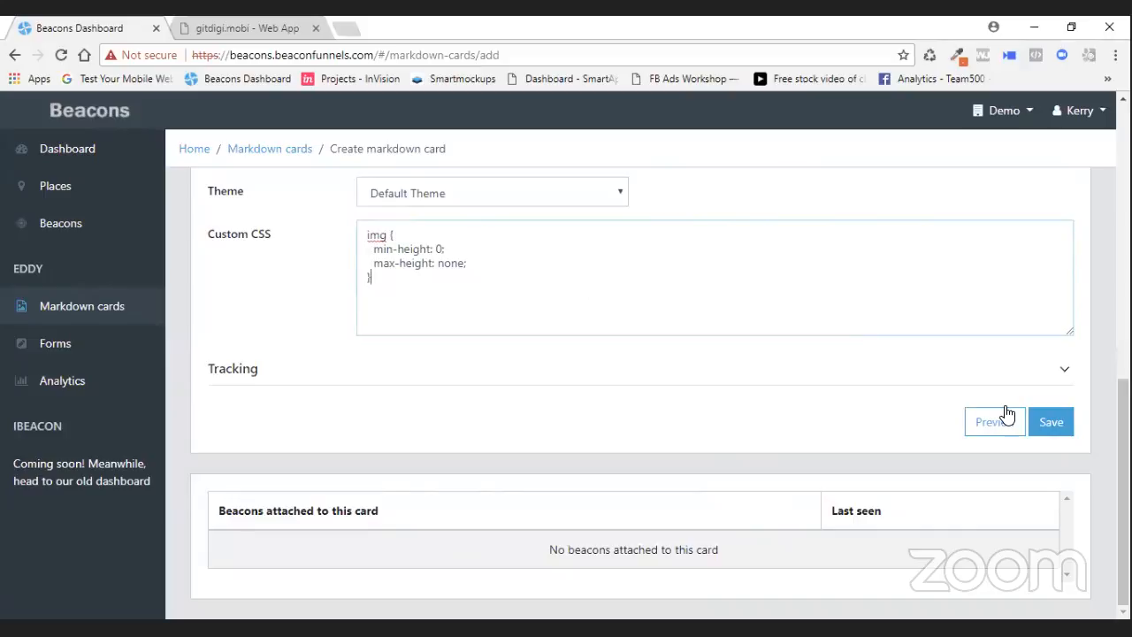
left_click(1048, 425)
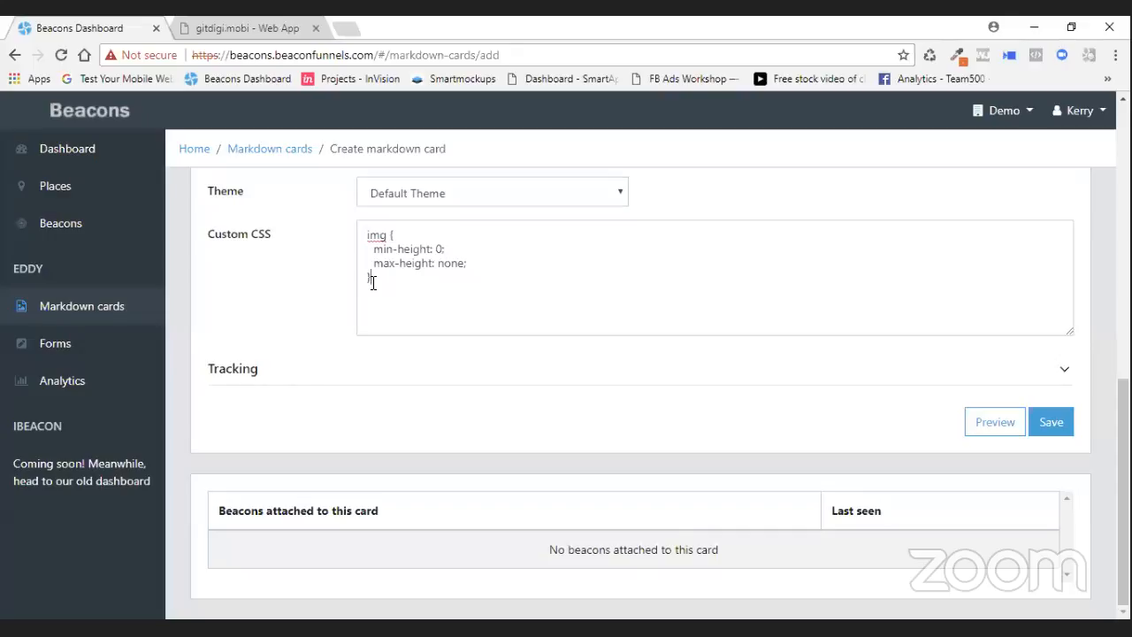
left_click(371, 283)
left_click(1052, 428)
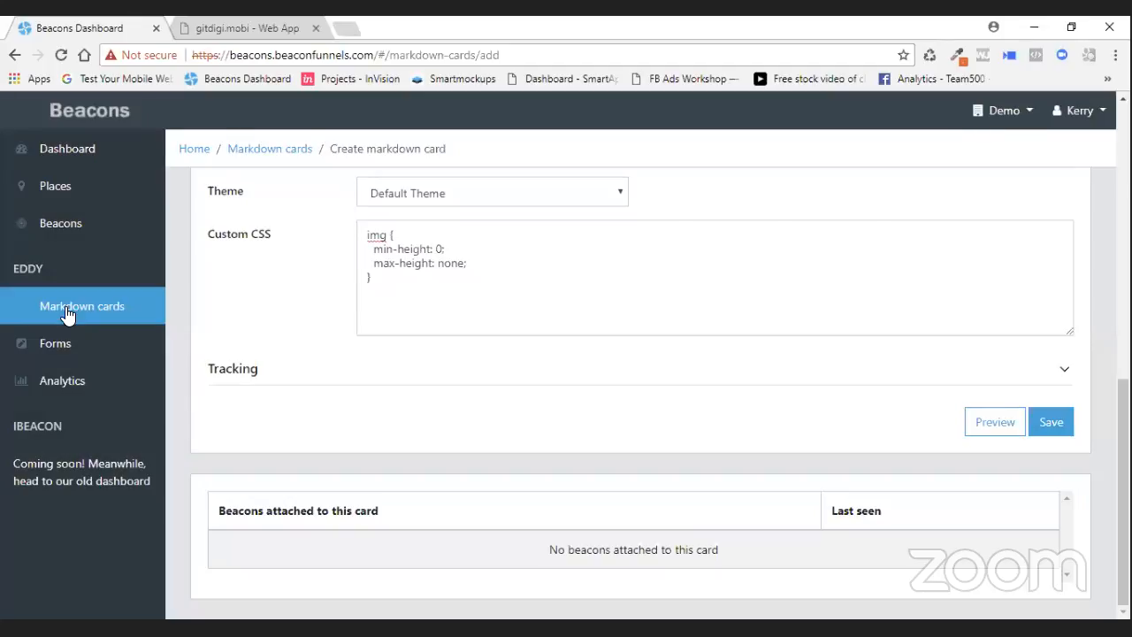
scroll(1061, 203, "up", 10)
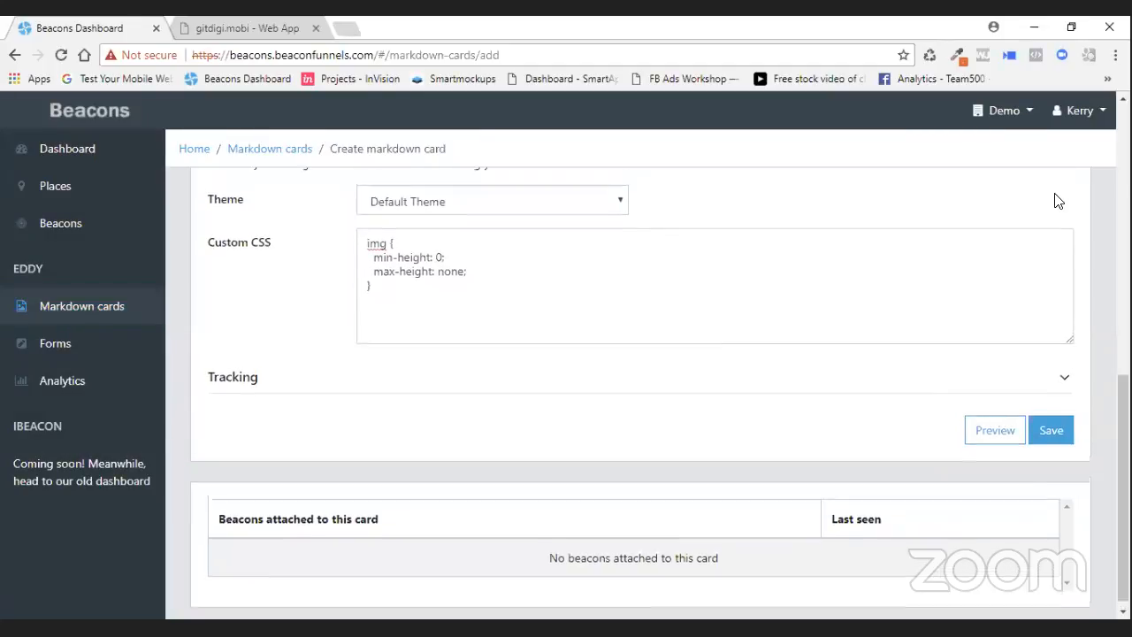
- Return to the markdown cards list and start creating a new markdown card
left_click(70, 310)
left_click(622, 154)
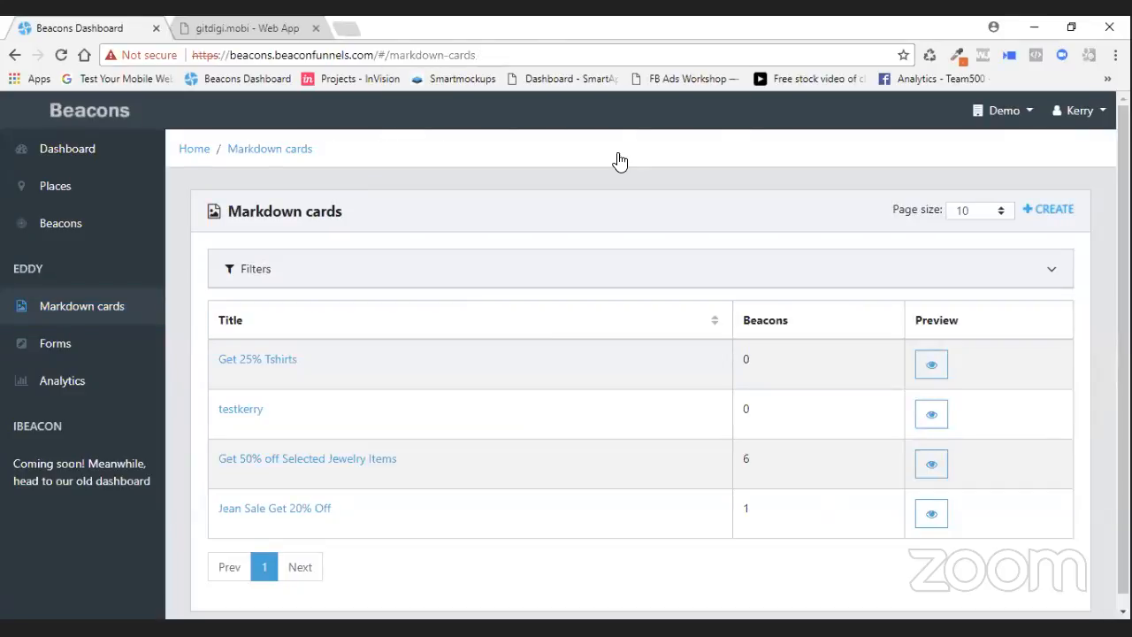
left_click(1050, 210)
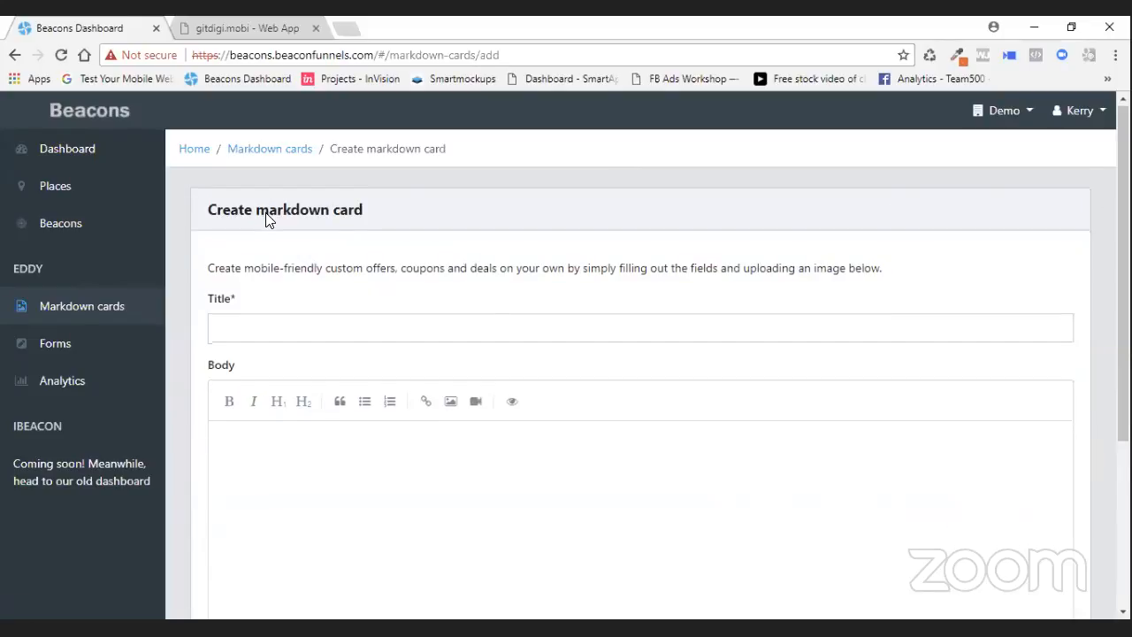
scroll(613, 295, "down", 5)
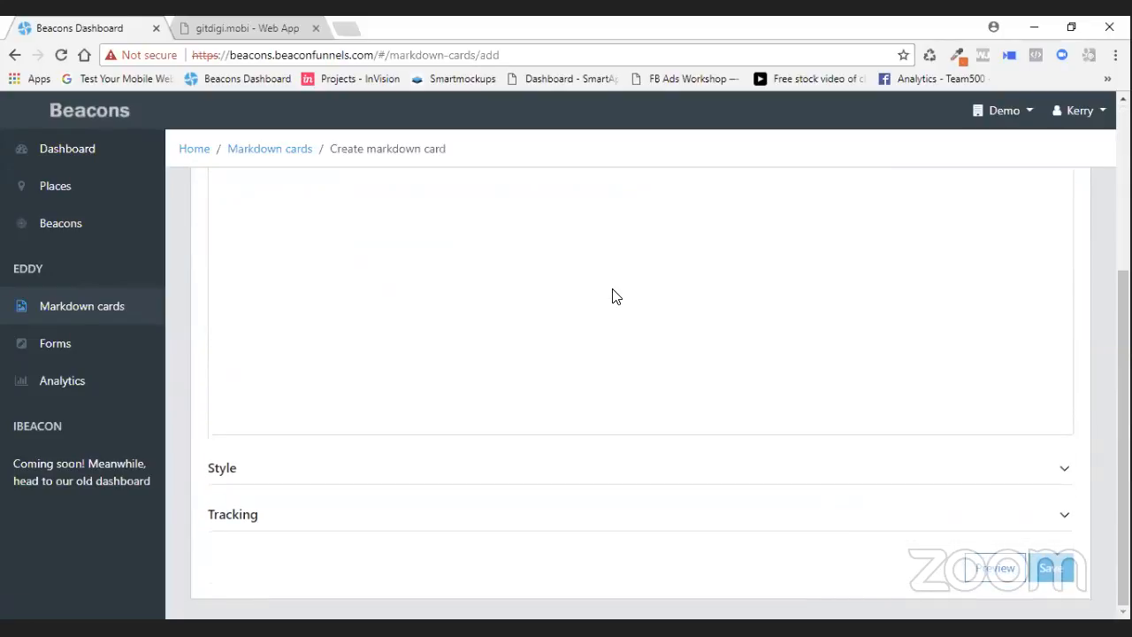
scroll(539, 295, "up", 5)
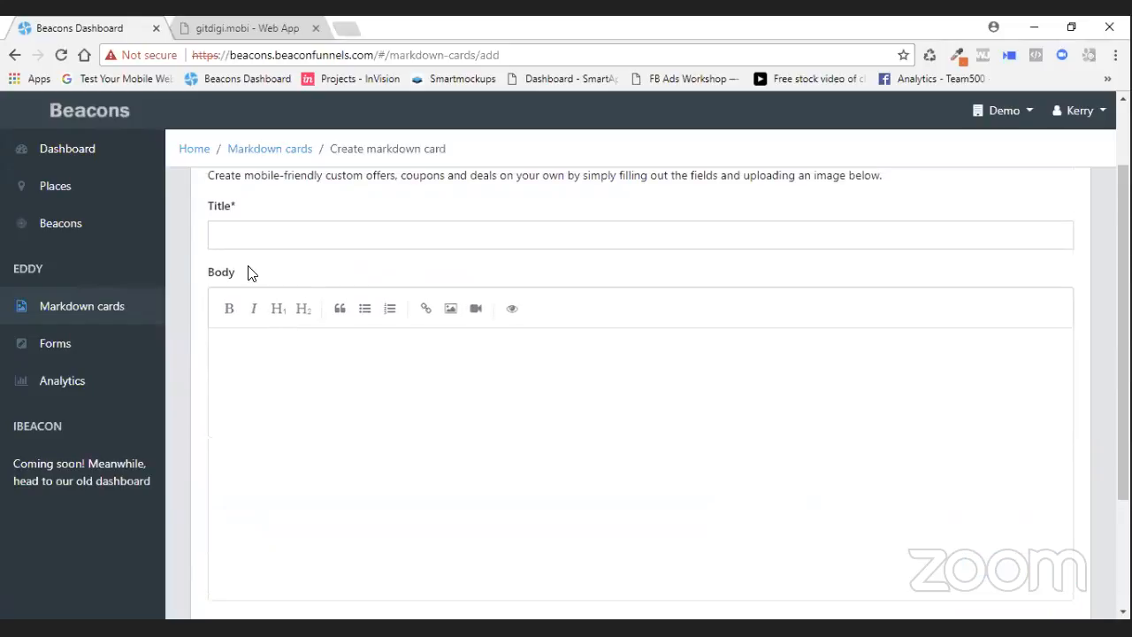
- Title the new card This is what is to be broadcast on the beacons, fixing the misspelled words
left_click(261, 226)
type("Thsi is what is to be braoadca")
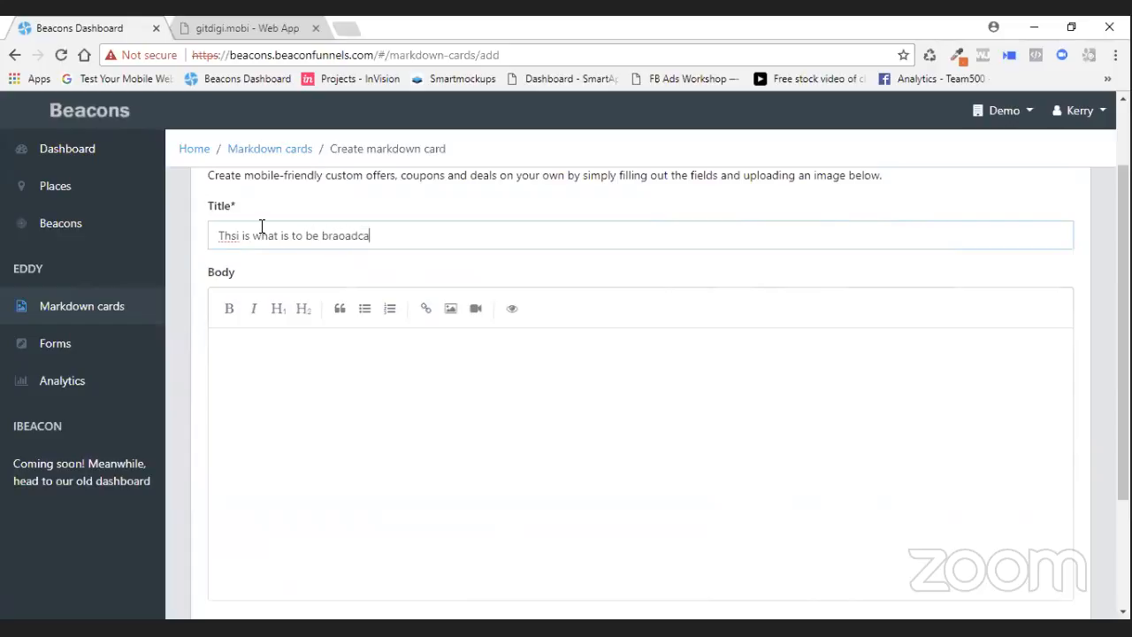
type("st on the beacons")
left_click(232, 235)
right_click(230, 235)
left_click(266, 263)
right_click(347, 235)
left_click(398, 256)
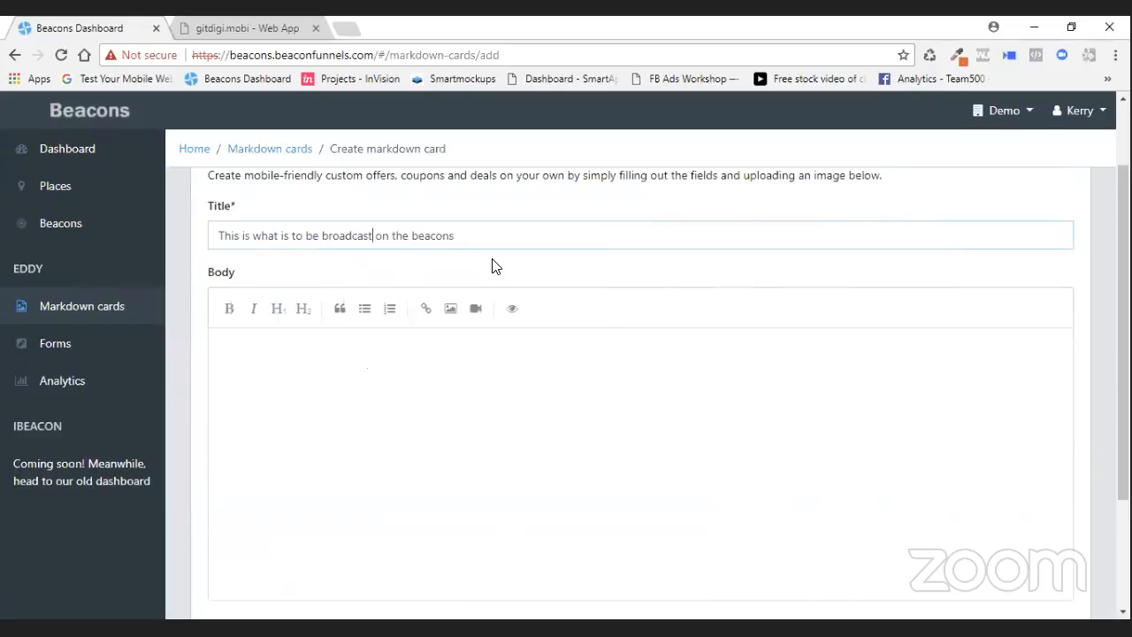
- Upload the logo.png image at the start of the card body
left_click(307, 351)
left_click(451, 313)
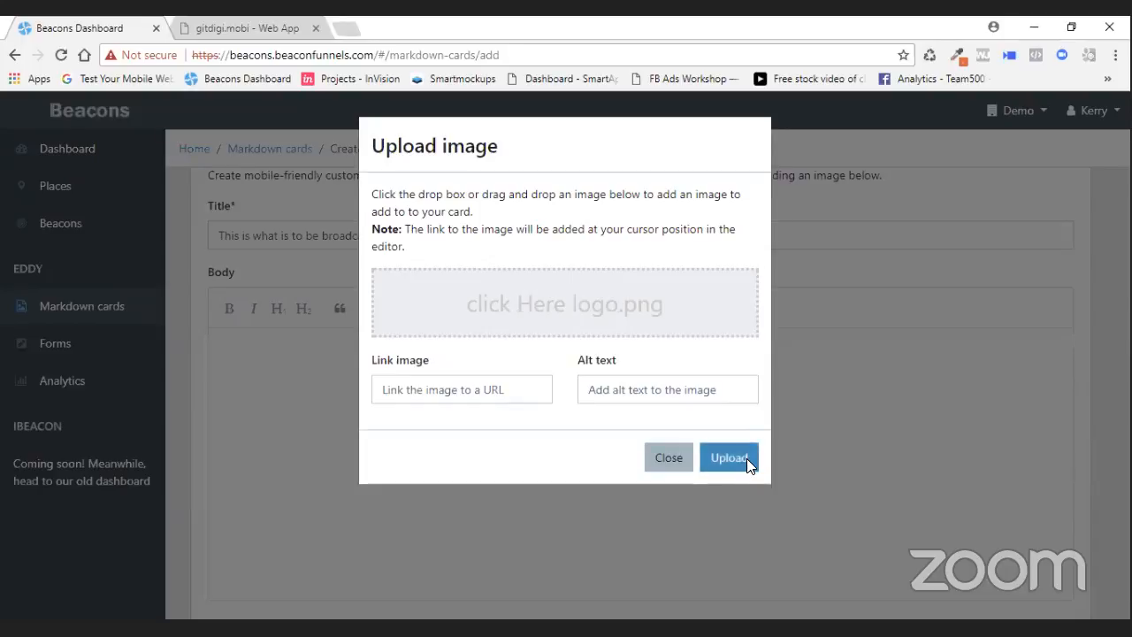
left_click(744, 458)
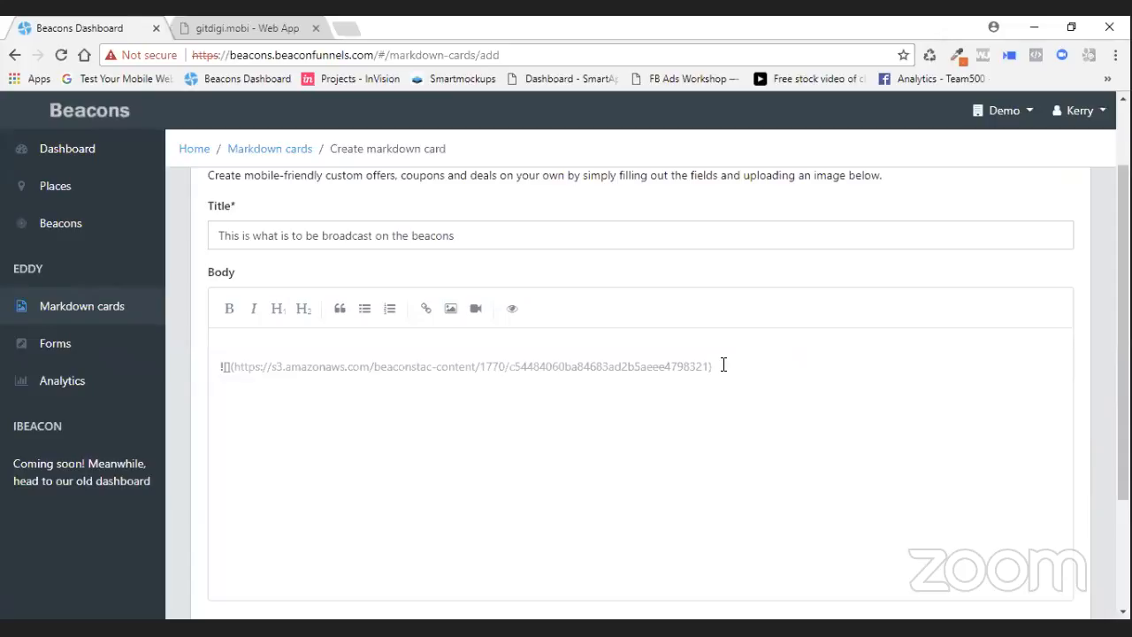
- Add the level-1 heading 25% off all jeans today!! below the image
type("25% off al jeans today!!")
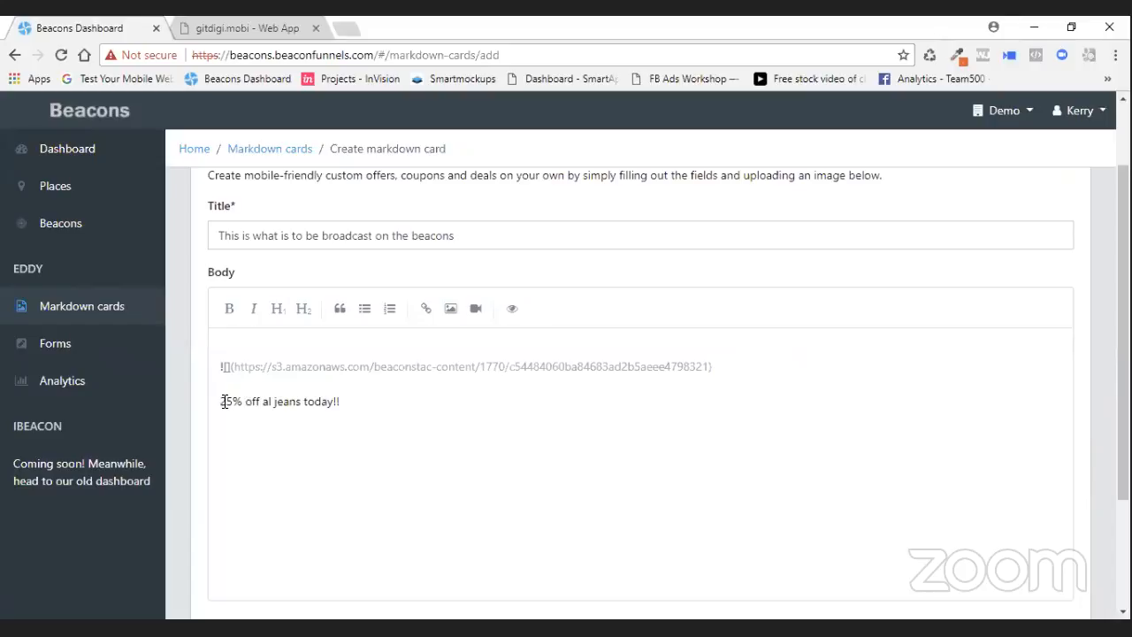
left_click(277, 309)
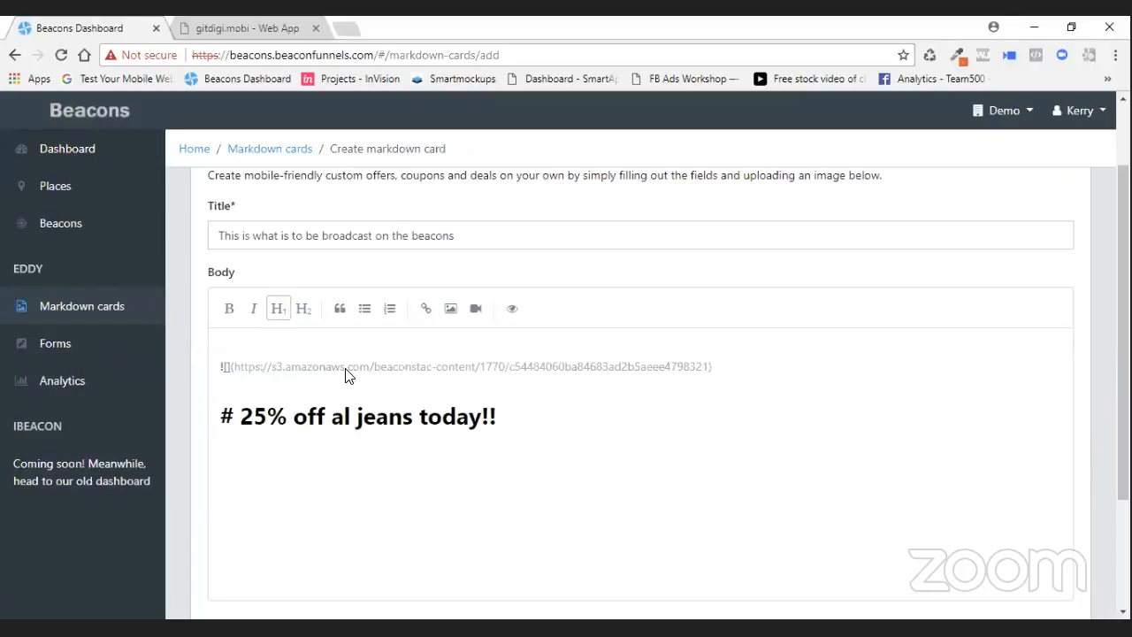
left_click(350, 421)
type("l")
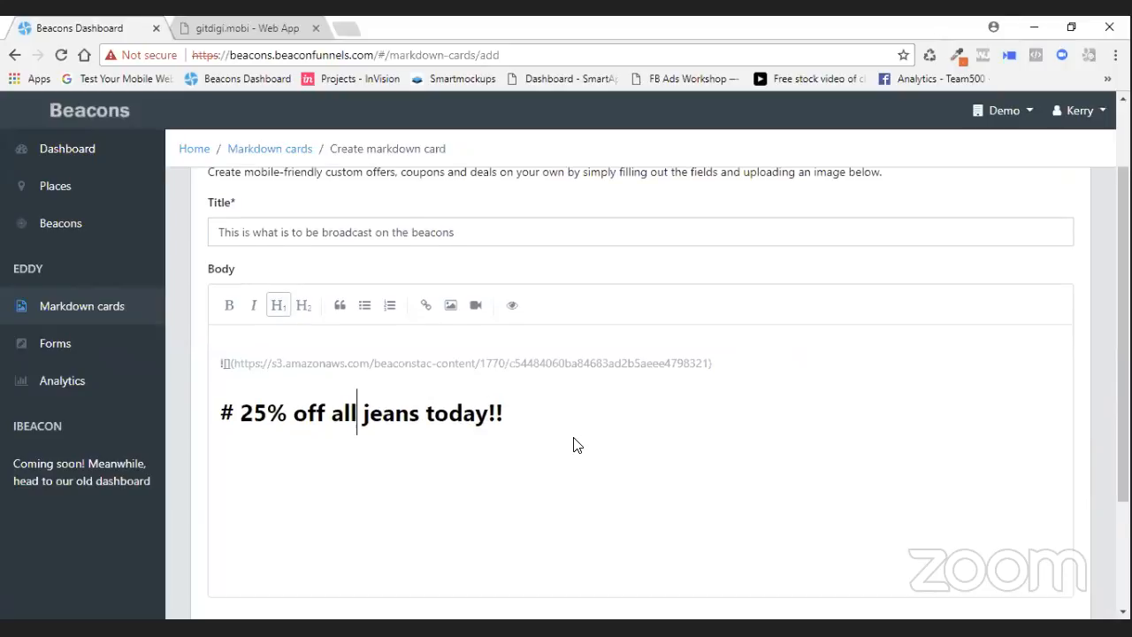
- Preview the new card and close the preview
scroll(576, 447, "down", 2)
scroll(629, 442, "up", 3)
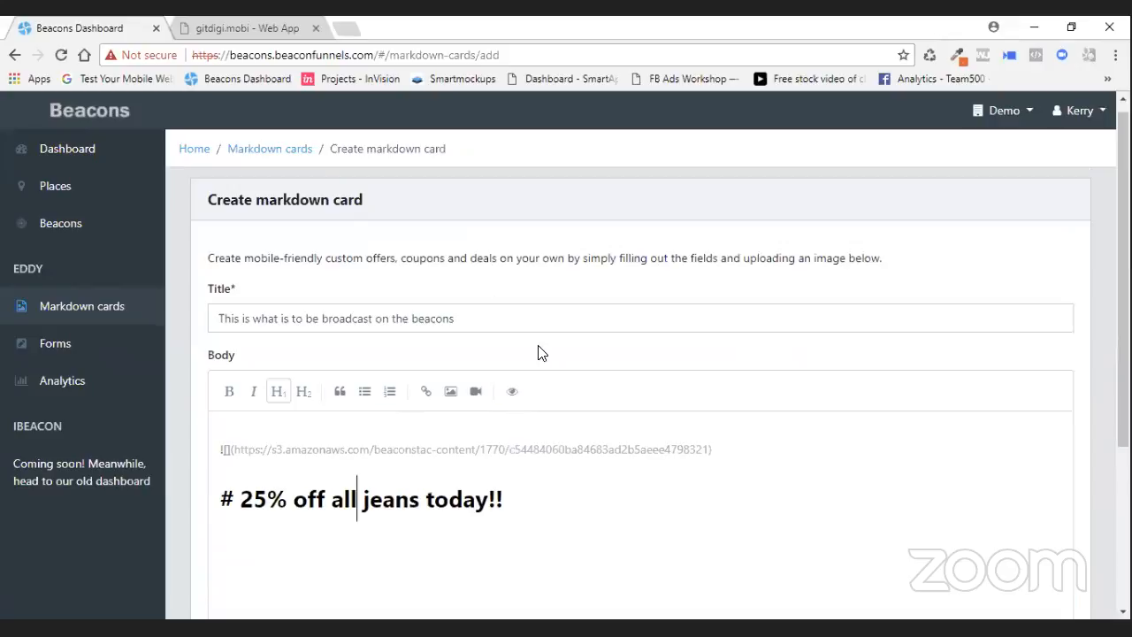
left_click(515, 401)
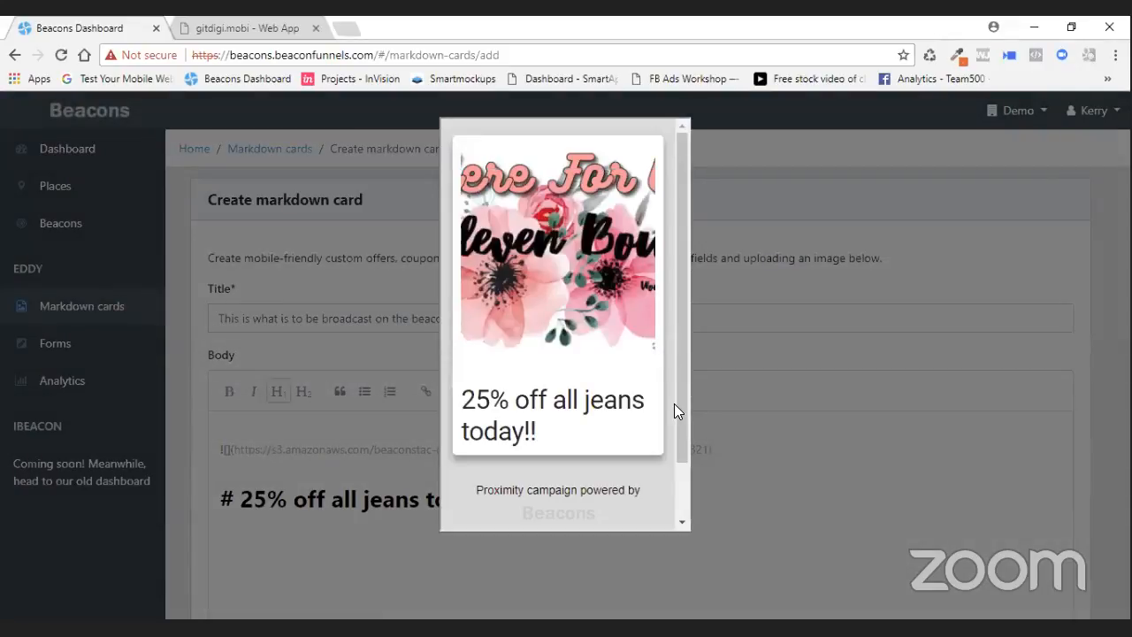
left_click(794, 386)
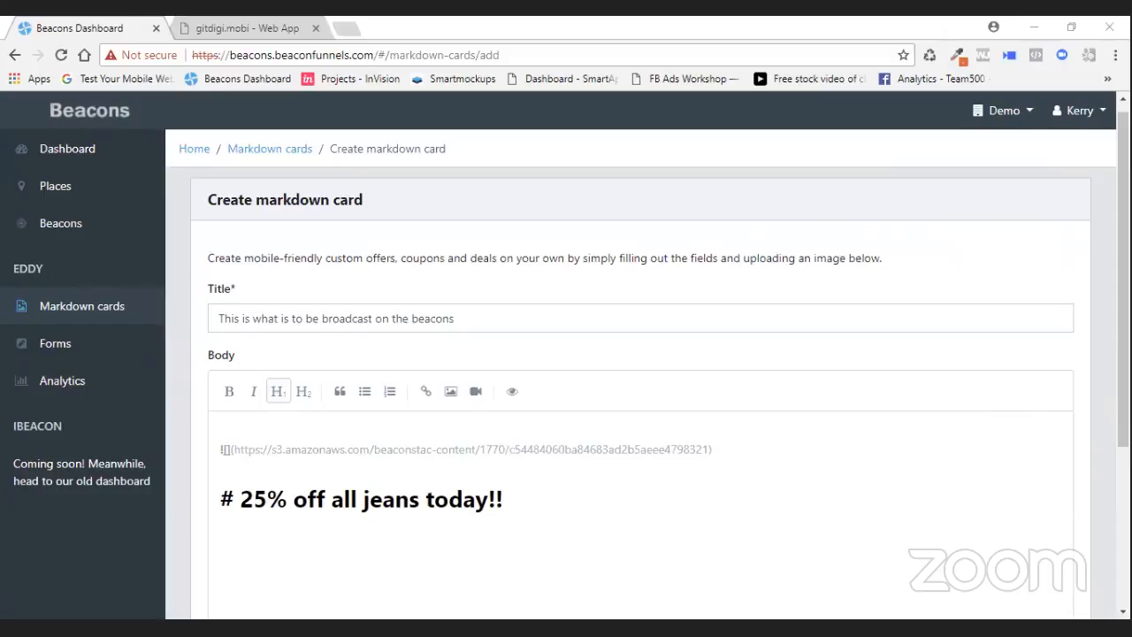
- Expand the card's Style settings
scroll(588, 480, "down", 3)
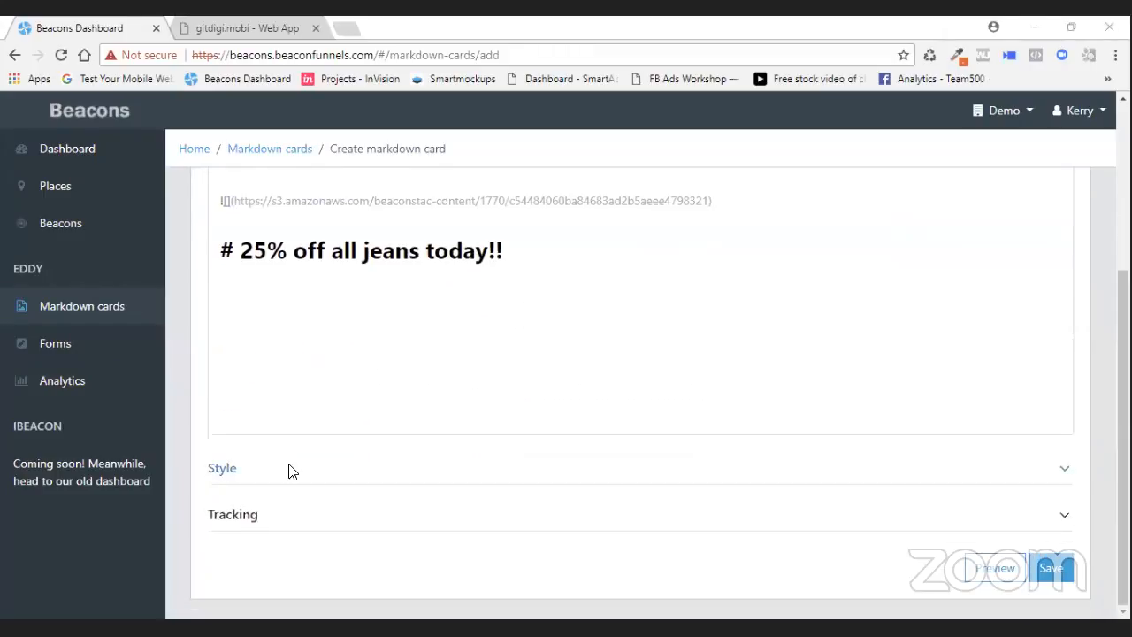
left_click(280, 479)
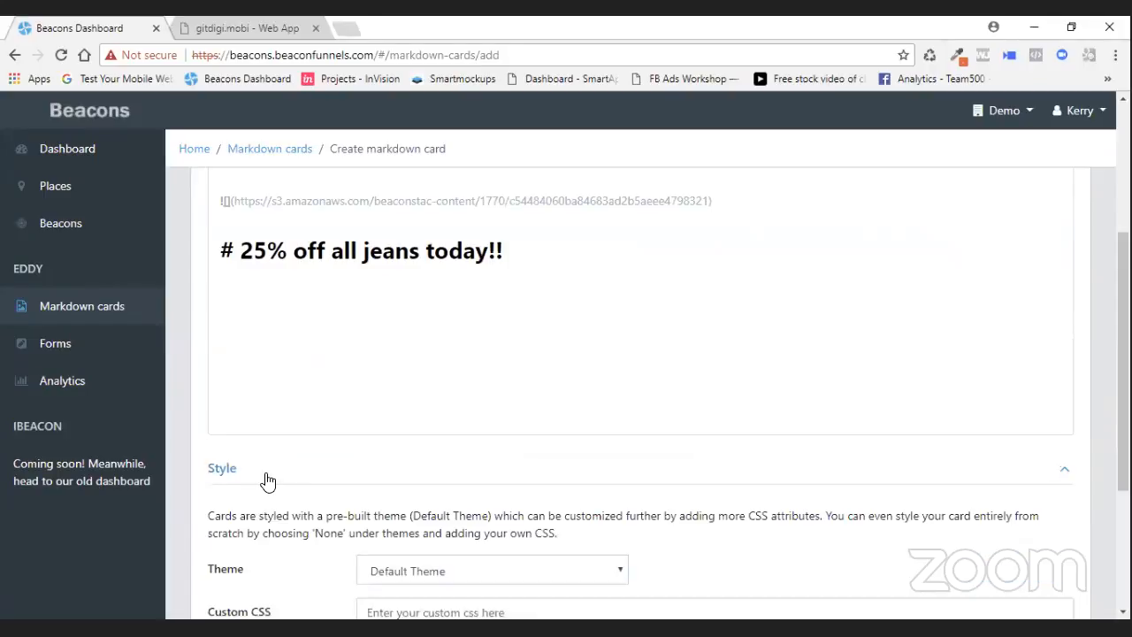
scroll(449, 446, "up", 1)
scroll(456, 442, "down", 4)
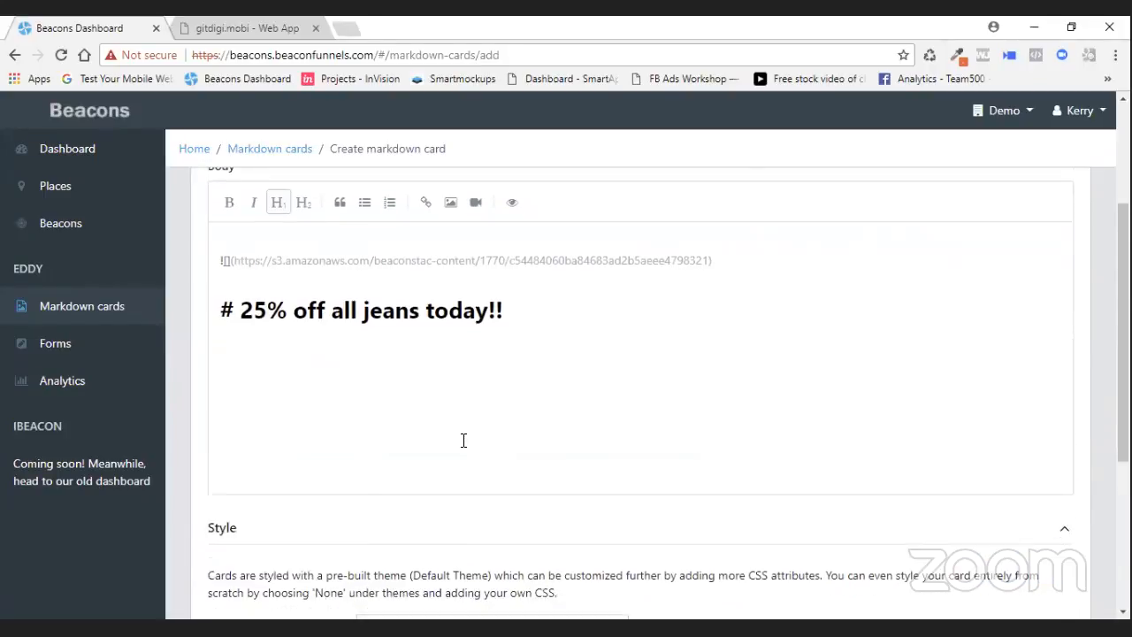
- Paste the img CSS rule setting min-height 0 and max-height none into the Custom CSS field, then save the card
left_click(520, 380)
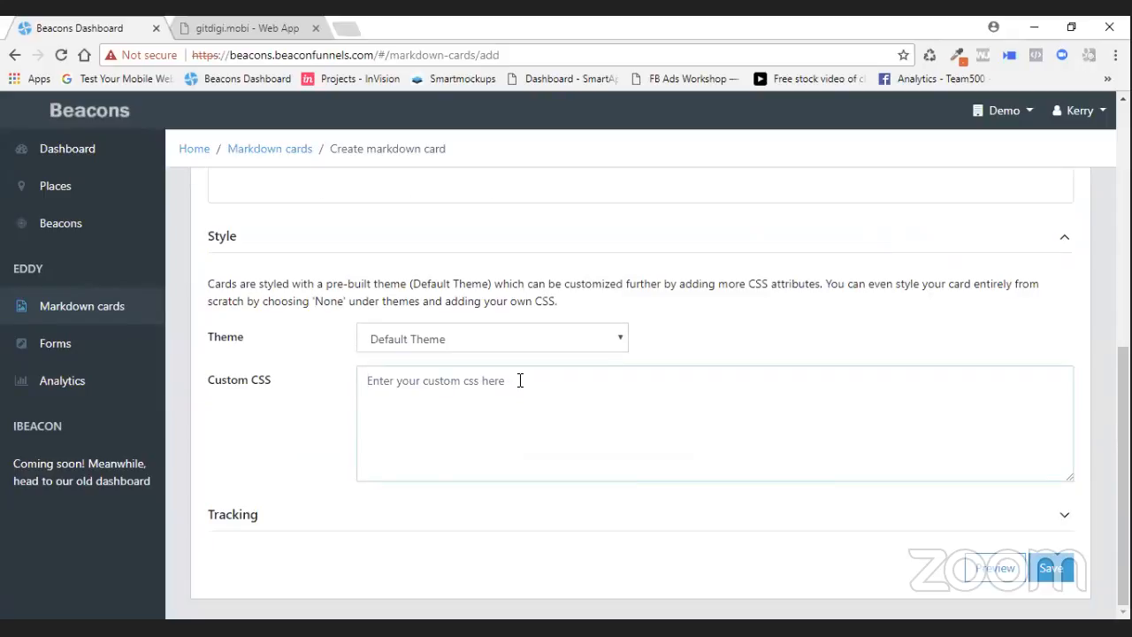
type("img {   min-height: 0;   max-height: none; }")
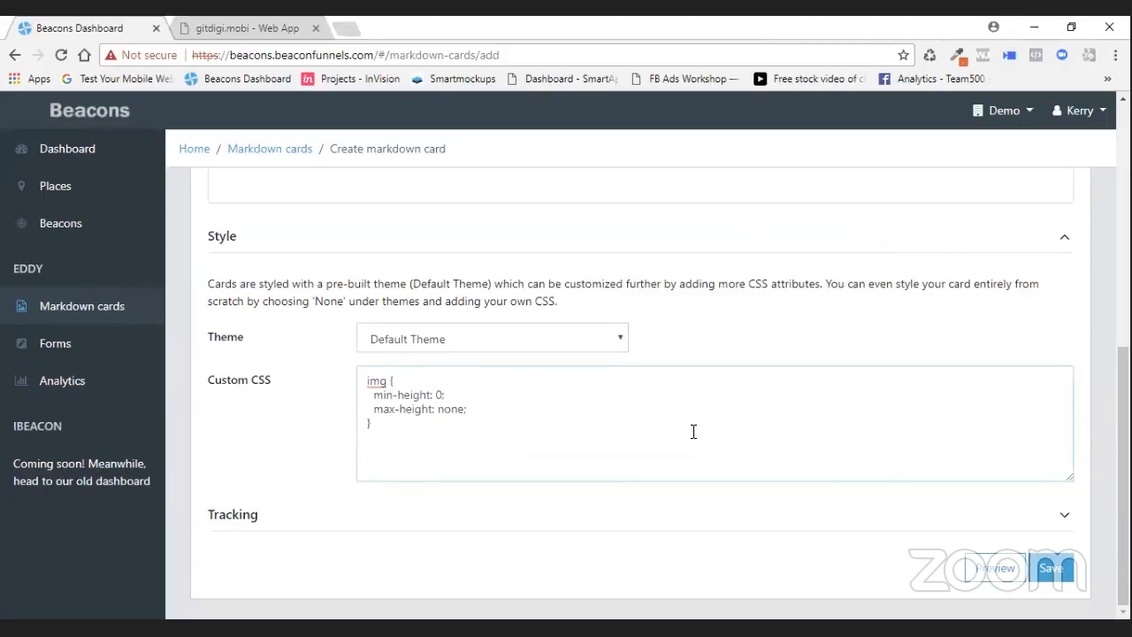
left_click(1052, 570)
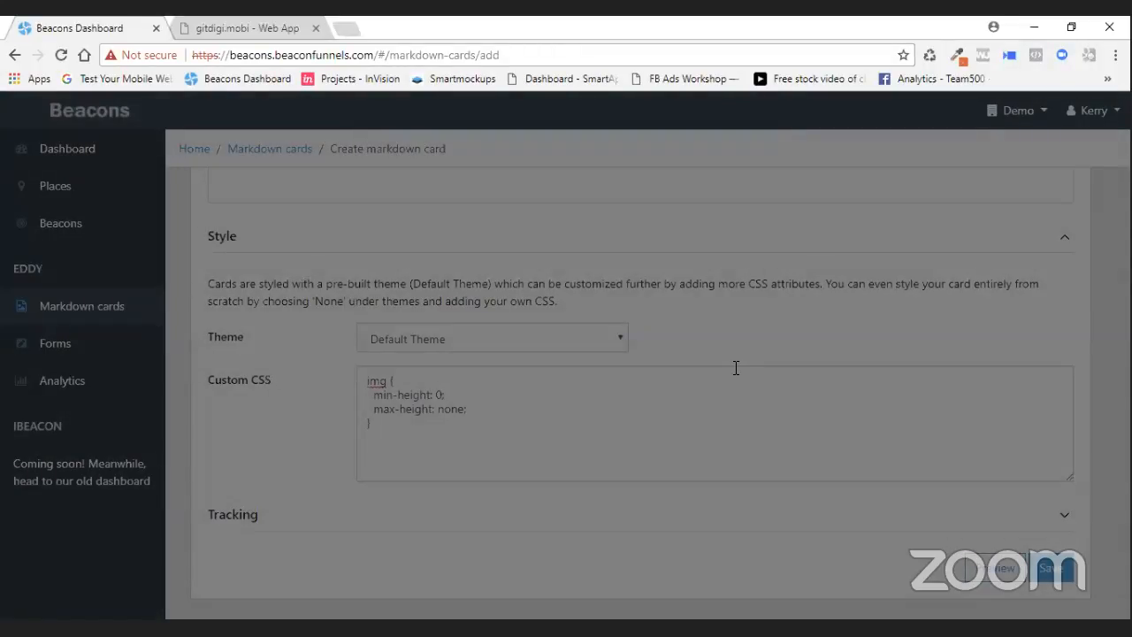
- Preview the saved jeans card and close the preview
scroll(718, 380, "up", 2)
scroll(718, 379, "up", 4)
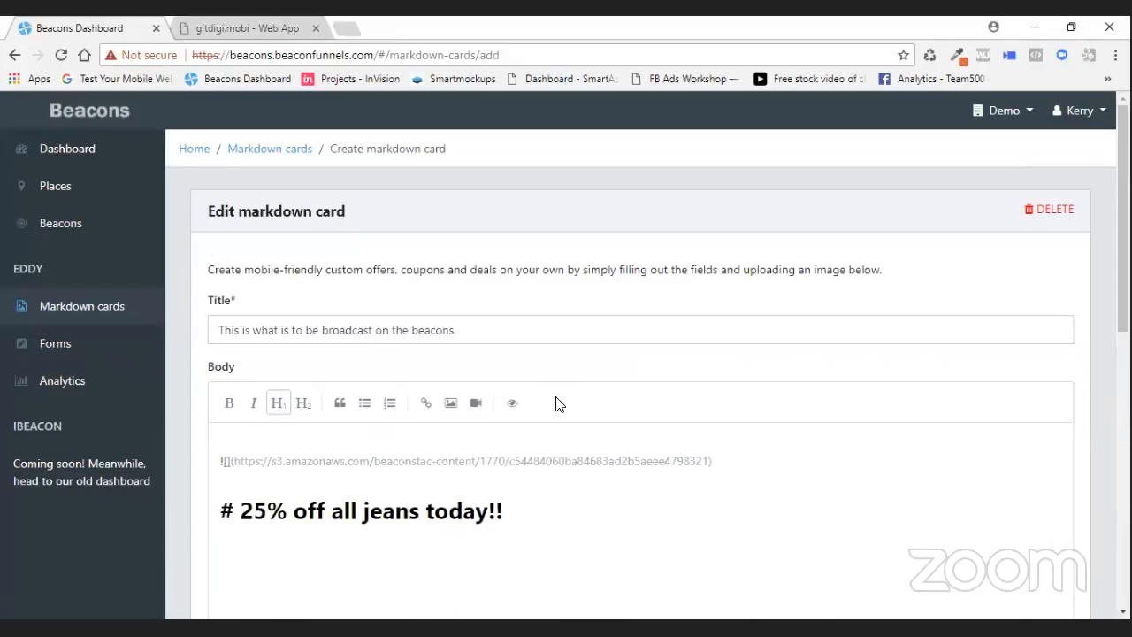
left_click(512, 404)
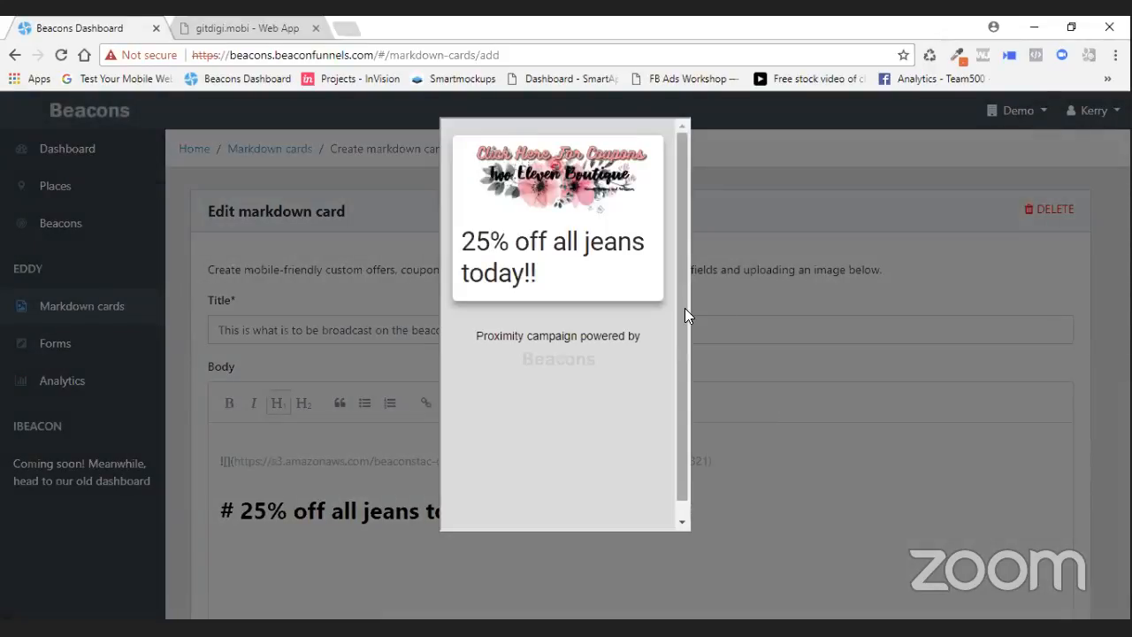
scroll(686, 312, "down", 1)
left_click(810, 472)
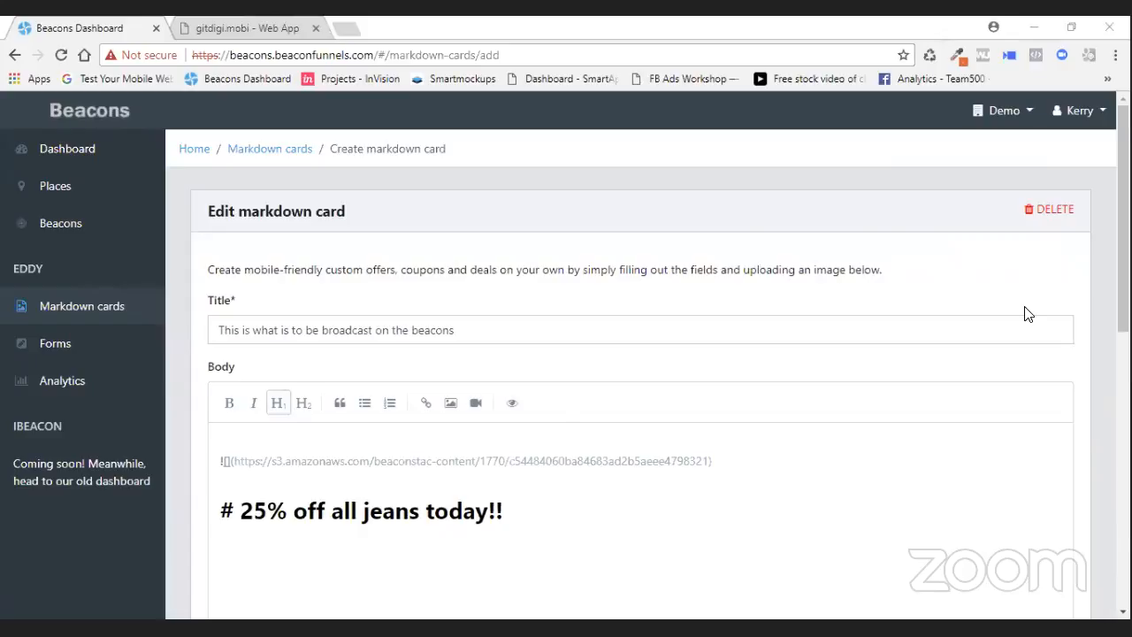
- Open the Get 50% off Selected Jewelry Items card, change 50% to 25% in its bold heading, and save
left_click(69, 310)
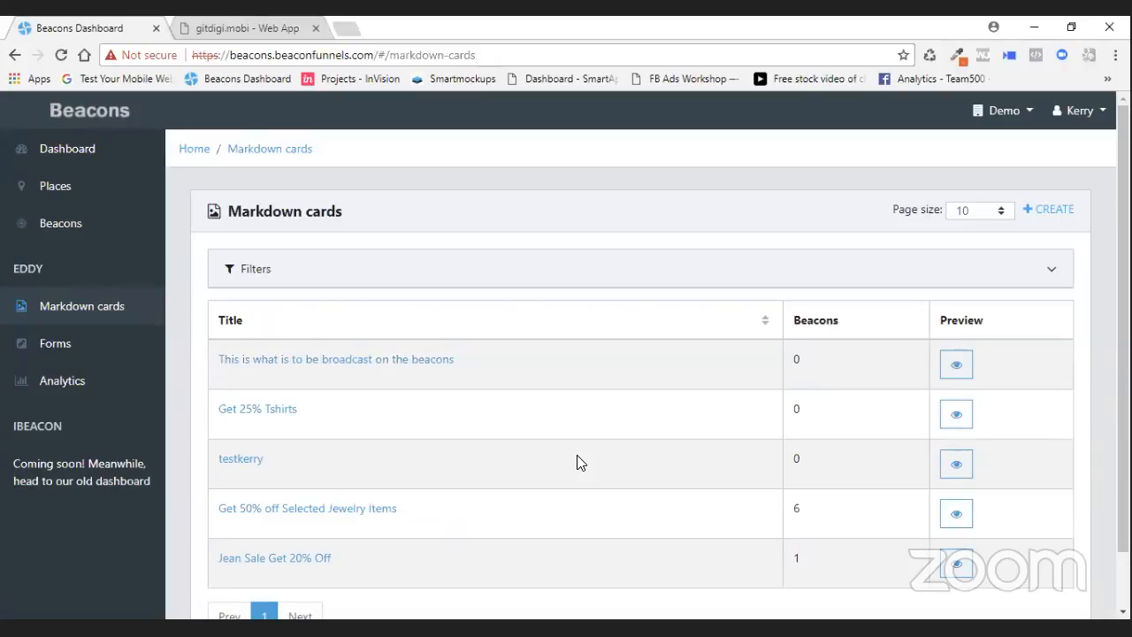
scroll(566, 429, "down", 1)
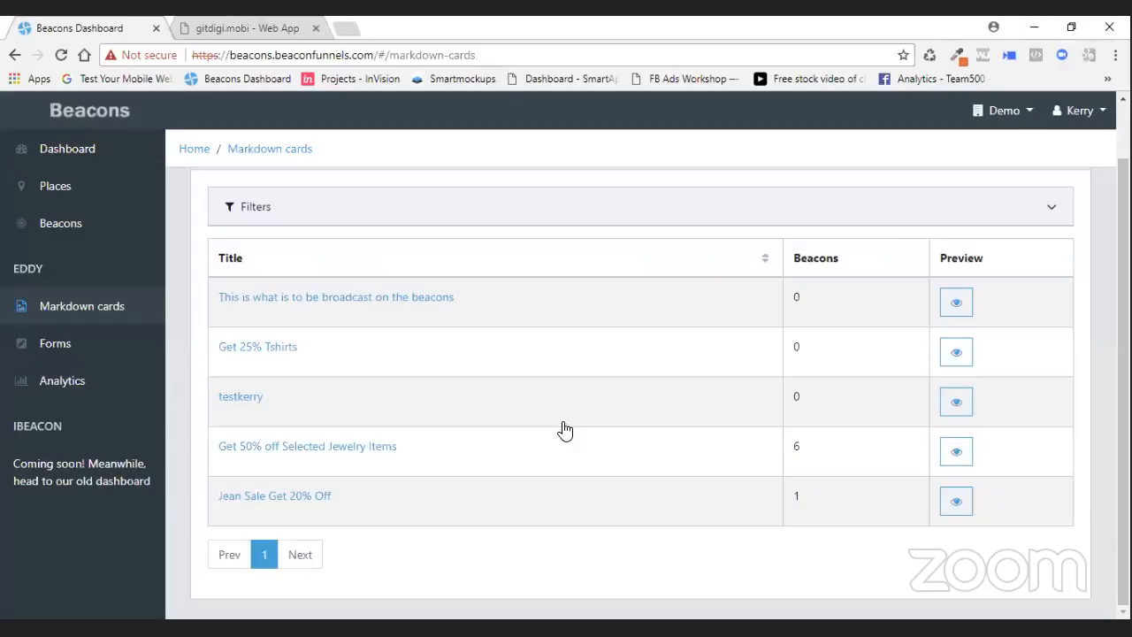
left_click(329, 445)
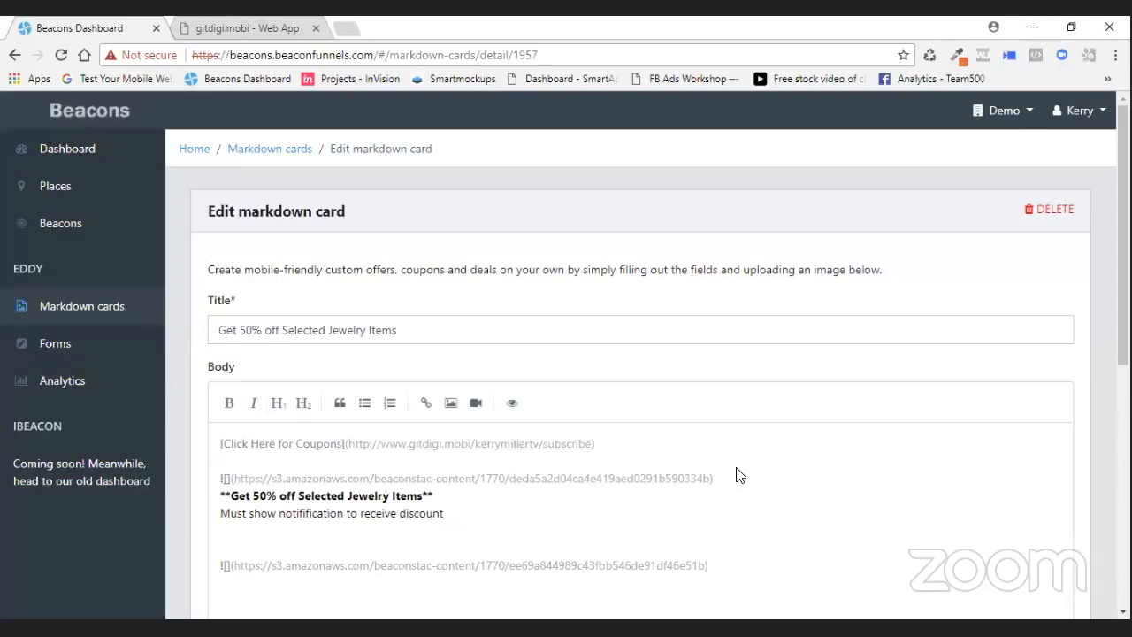
scroll(683, 427, "down", 1)
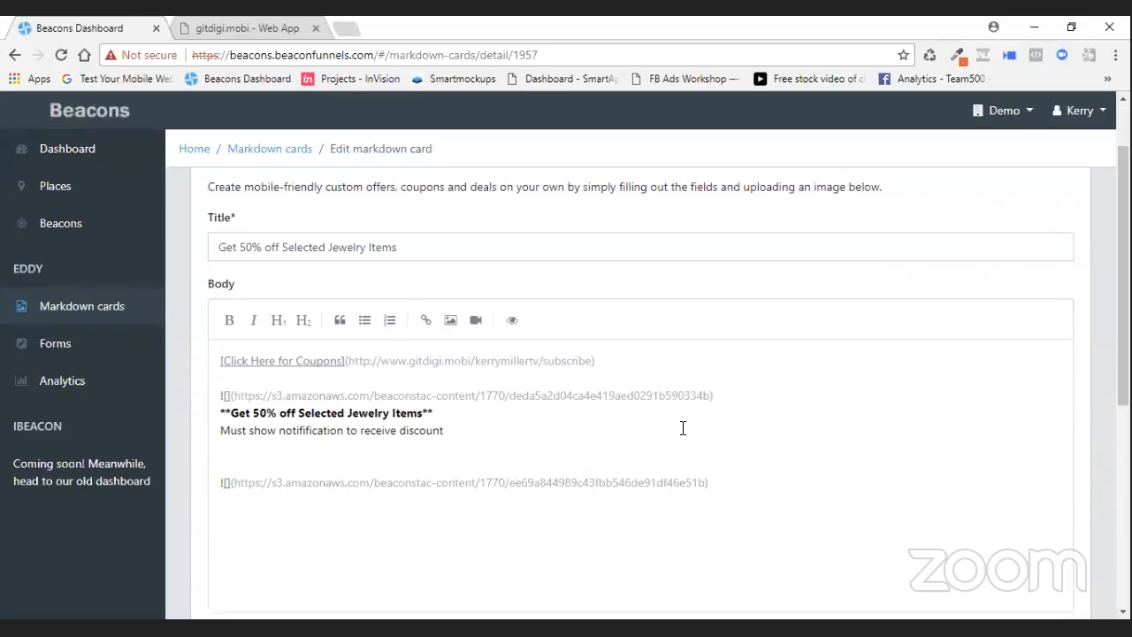
left_click_drag(252, 413, 266, 413)
type("25%")
scroll(1008, 444, "down", 4)
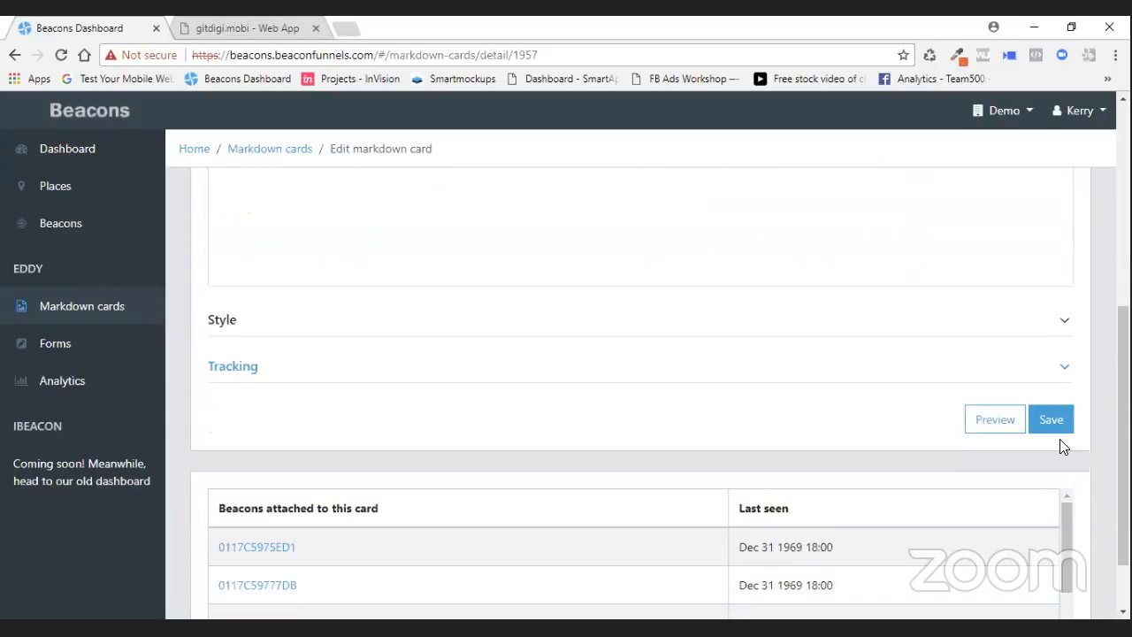
left_click(1056, 416)
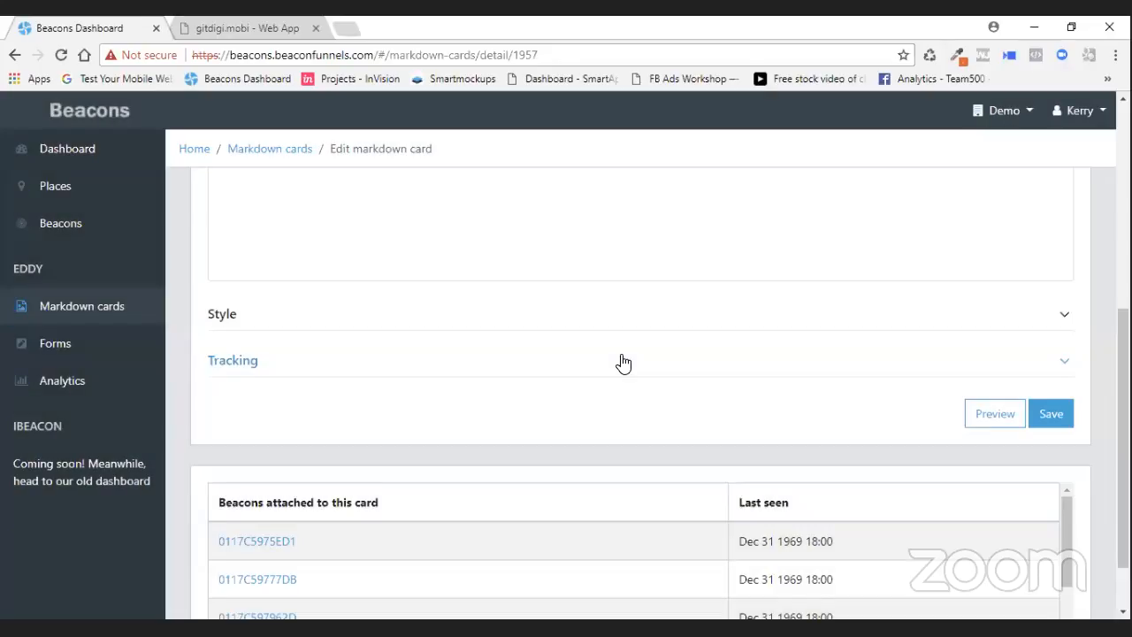
- Preview the edited jewelry card
scroll(624, 362, "up", 5)
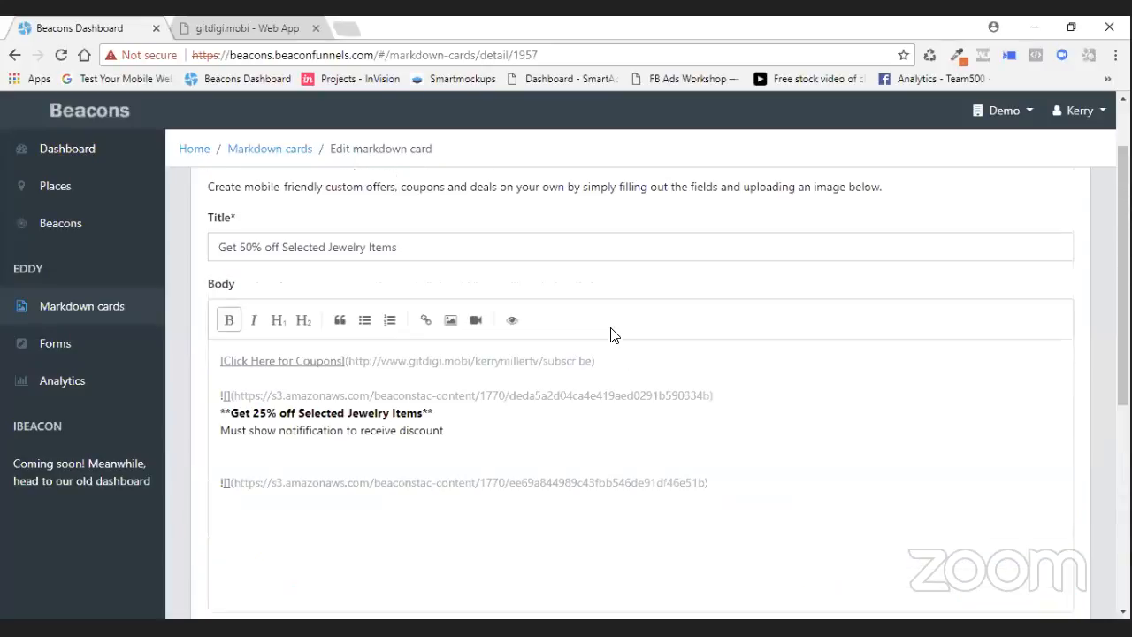
left_click(514, 320)
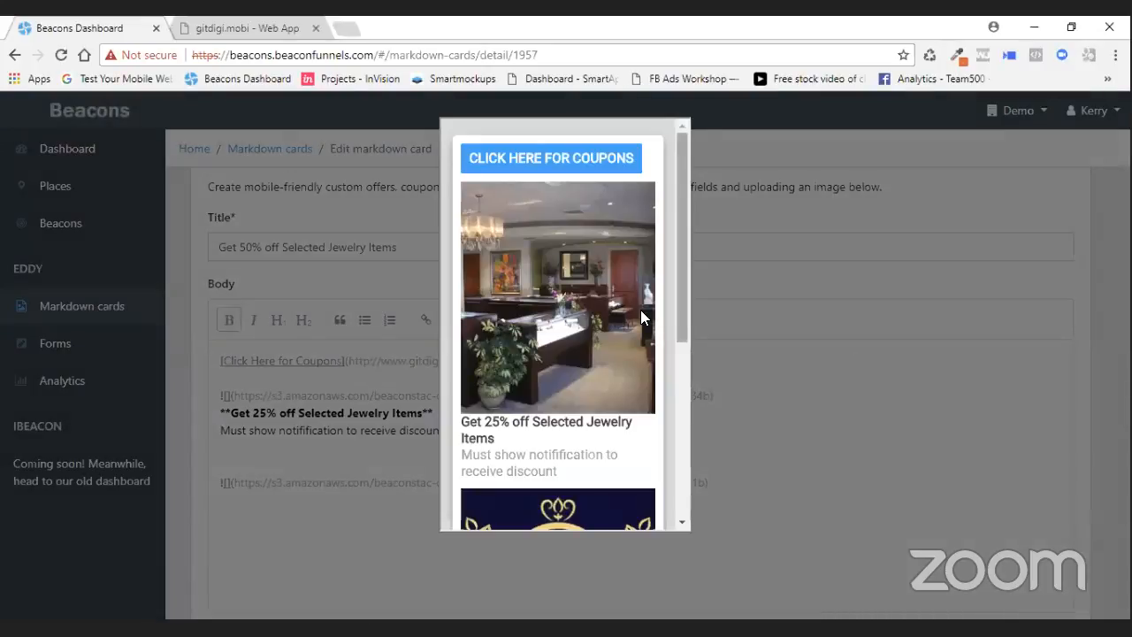